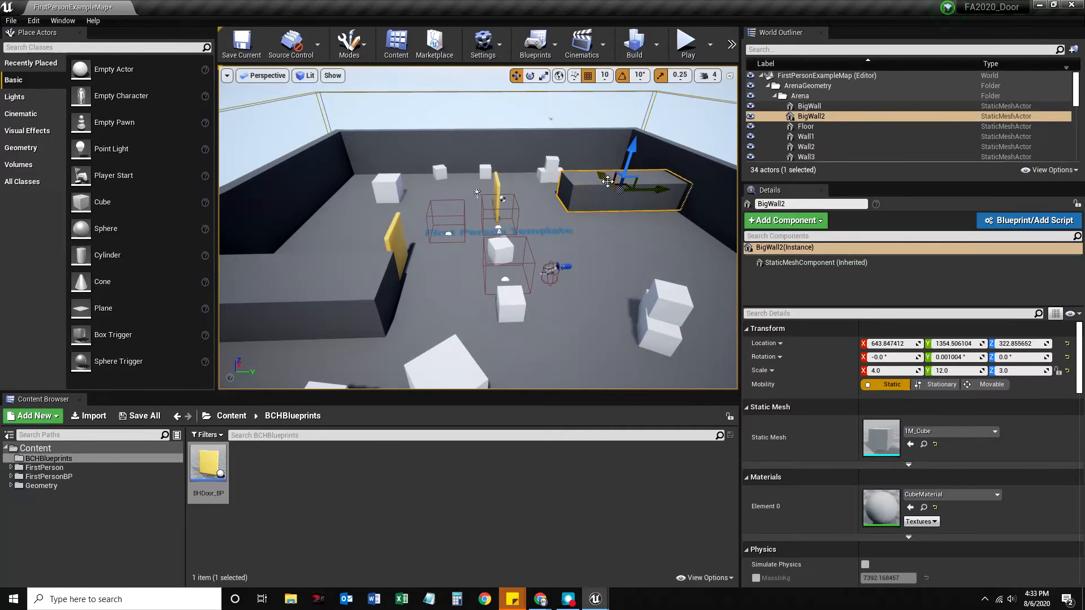
Duplicate BigWall2 along X to about -206 and move the BHDoor_BP3 door into the gap between the walls at X 230, Y 790.
{"action": "left_click_drag", "start_coordinate": [603, 177], "coordinate": [626, 212], "text": "alt"}
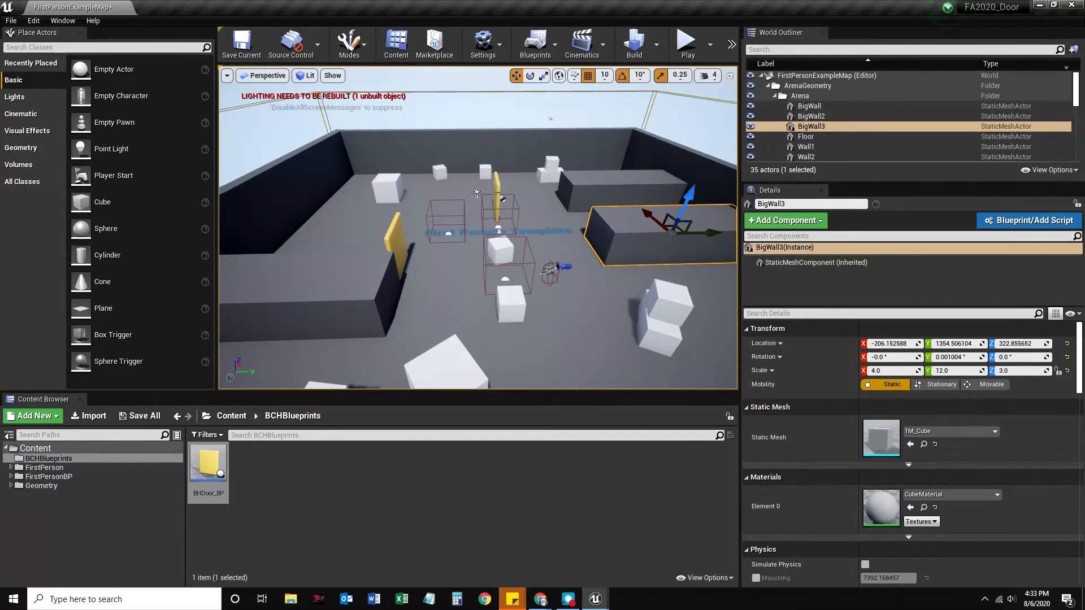
{"action": "left_click", "coordinate": [495, 193]}
{"action": "left_click_drag", "start_coordinate": [520, 227], "coordinate": [607, 229]}
{"action": "right_click_drag", "start_coordinate": [521, 227], "coordinate": [588, 212]}
{"action": "key", "text": "s"}
{"action": "key", "text": "w"}
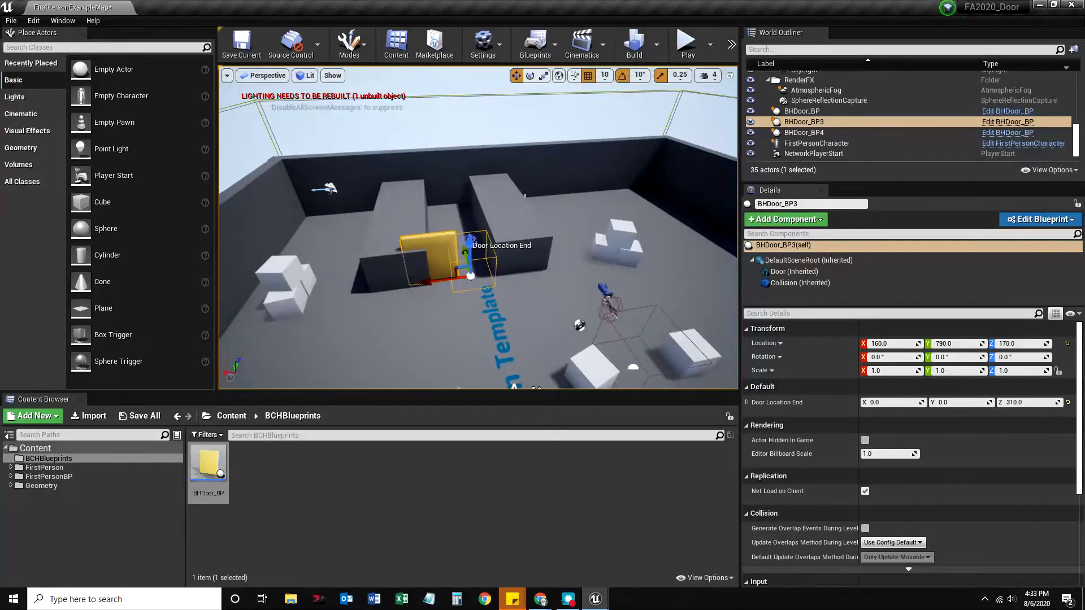
{"action": "mouse_move", "coordinate": [443, 281]}
{"action": "left_mouse_down"}
{"action": "mouse_move", "coordinate": [473, 281]}
{"action": "mouse_move", "coordinate": [430, 281]}
{"action": "left_mouse_up"}
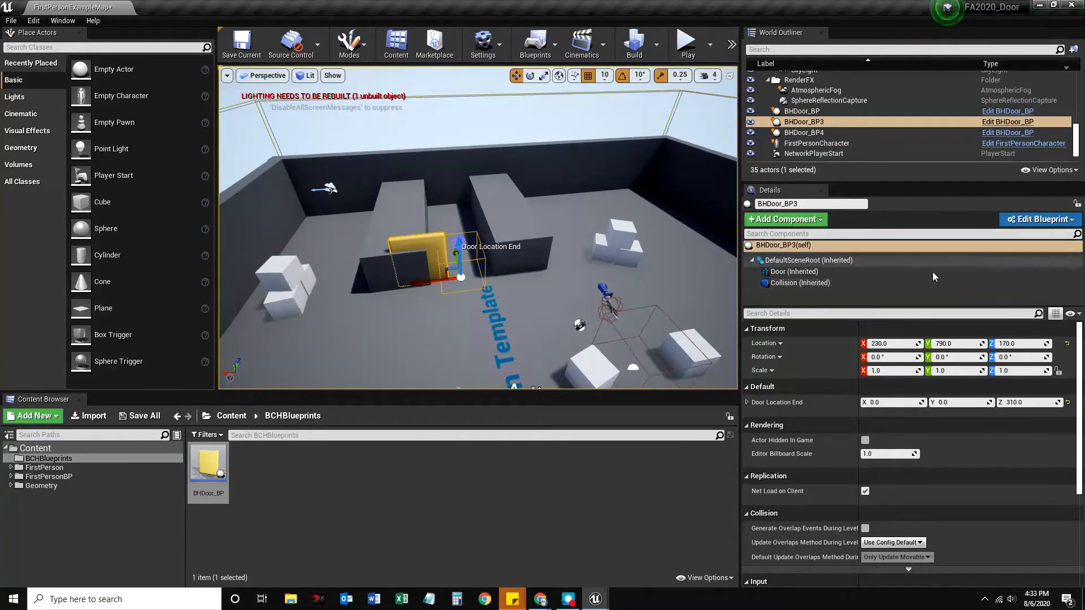
Widen the door mesh of BHDoor_BP3 to X scale 4.8175 and shift it to X location -10 to span the gap.
{"action": "left_click", "coordinate": [792, 271]}
{"action": "left_click_drag", "start_coordinate": [393, 260], "coordinate": [391, 261]}
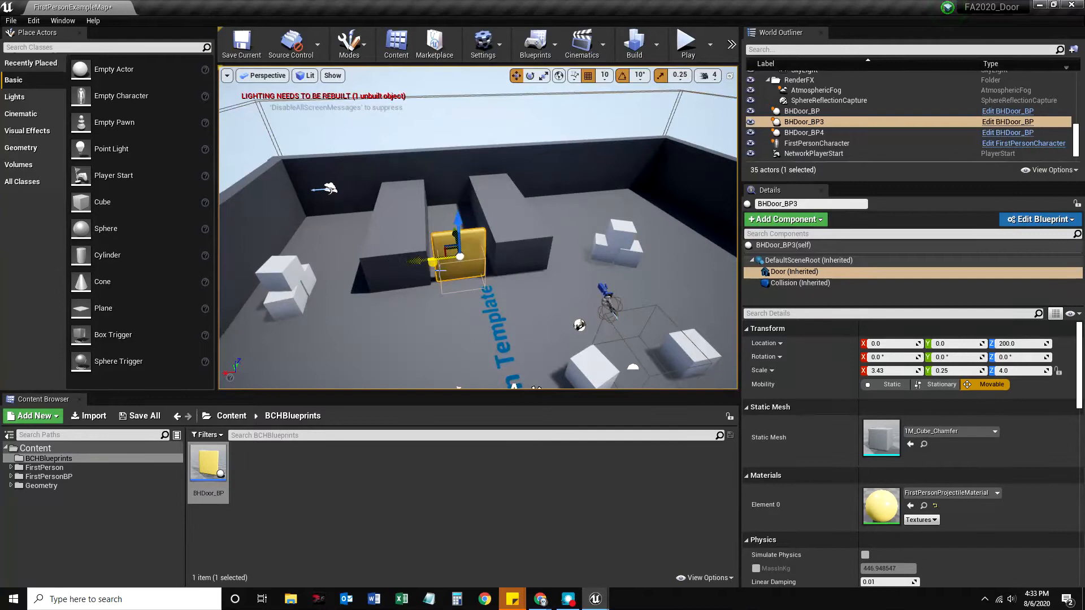
{"action": "key", "text": "f"}
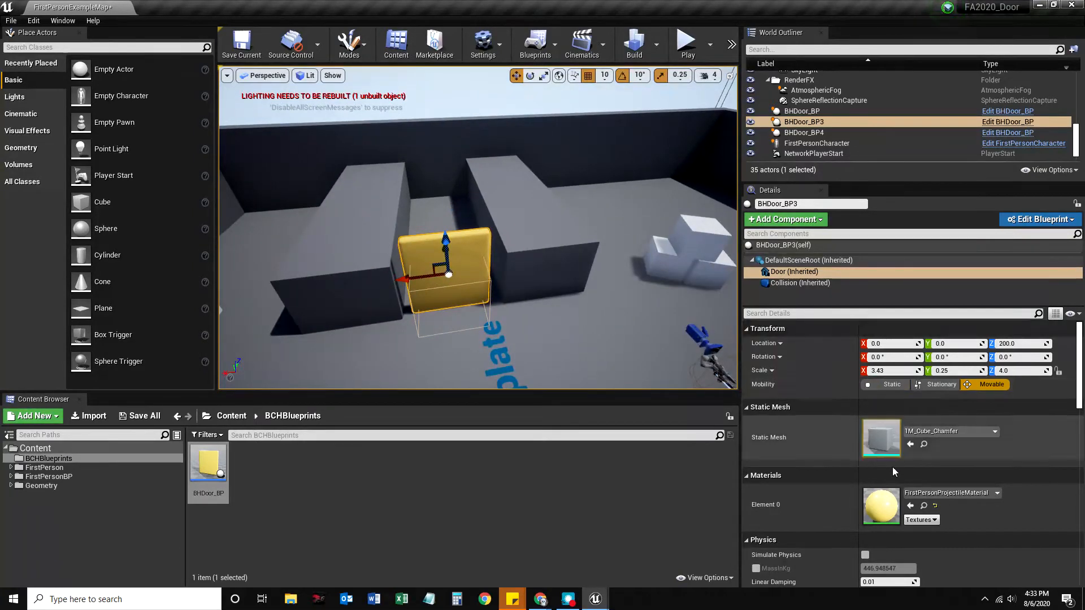
{"action": "scroll", "coordinate": [875, 463], "scroll_direction": "down", "scroll_amount": 3}
{"action": "scroll", "coordinate": [887, 480], "scroll_direction": "up", "scroll_amount": 3}
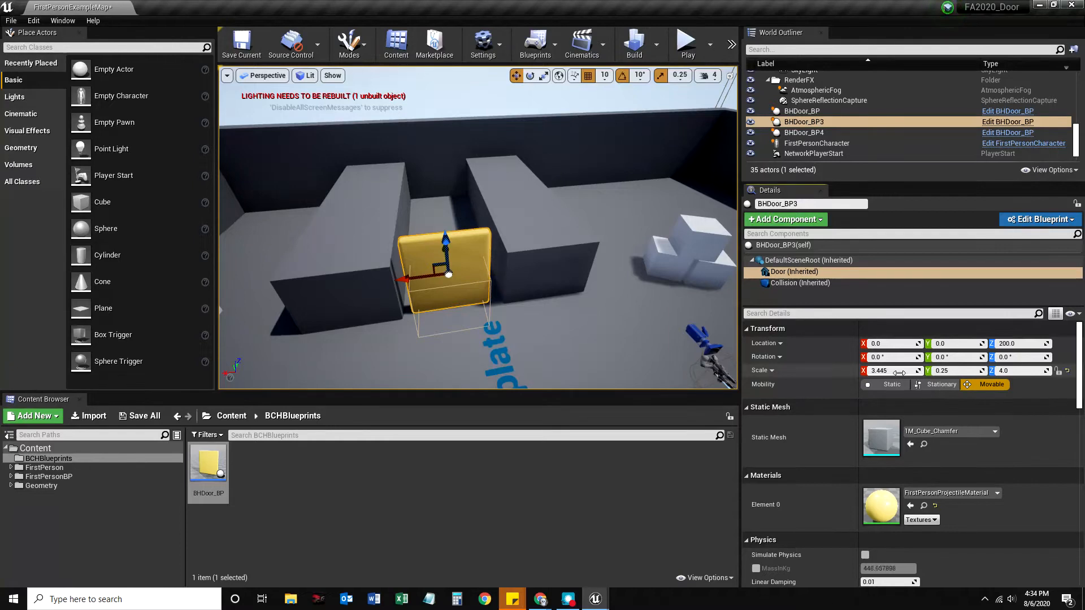
{"action": "left_click_drag", "start_coordinate": [899, 373], "coordinate": [899, 373]}
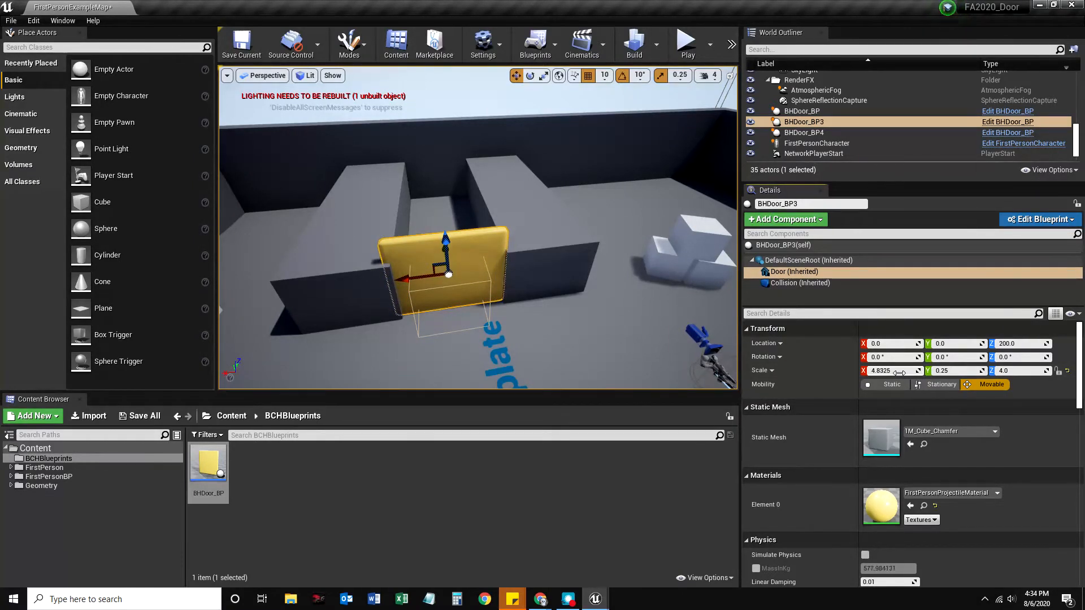
{"action": "left_click_drag", "start_coordinate": [416, 274], "coordinate": [417, 274]}
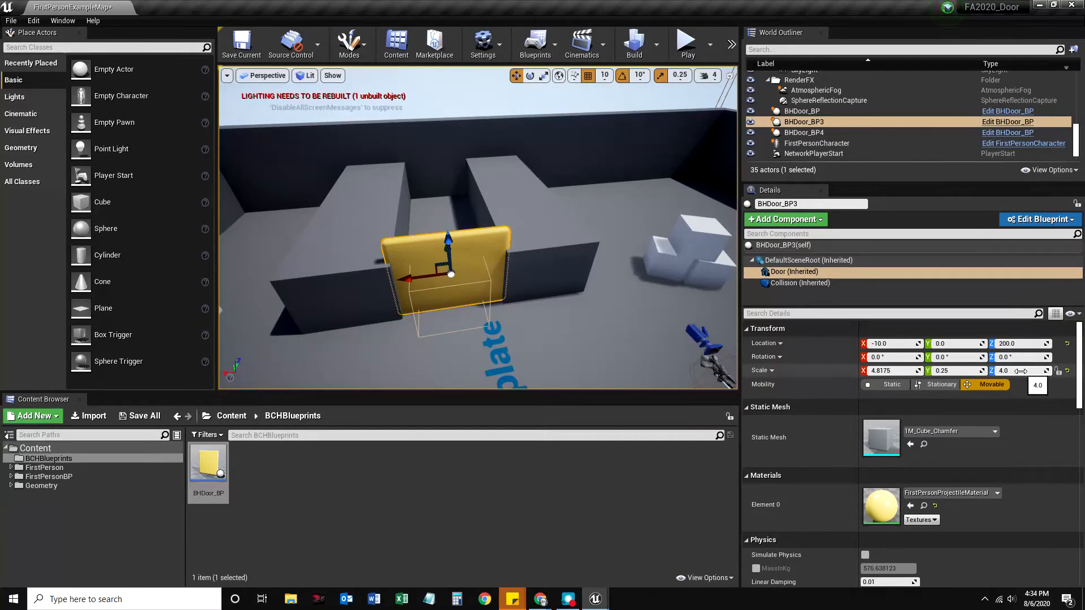
Reduce the door mesh's Z scale to 3.1925 and lower it to Z location 140 to match the wall height.
{"action": "left_click_drag", "start_coordinate": [1019, 371], "coordinate": [1003, 371]}
{"action": "right_click_drag", "start_coordinate": [418, 281], "coordinate": [478, 283]}
{"action": "left_click_drag", "start_coordinate": [544, 199], "coordinate": [542, 226]}
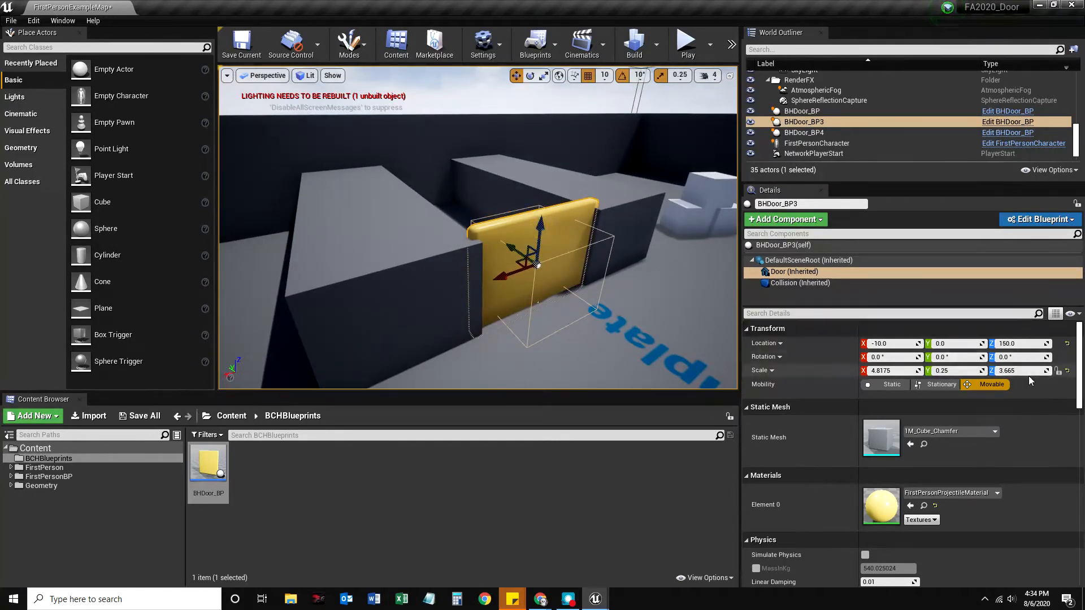
{"action": "left_click_drag", "start_coordinate": [1024, 371], "coordinate": [1017, 371]}
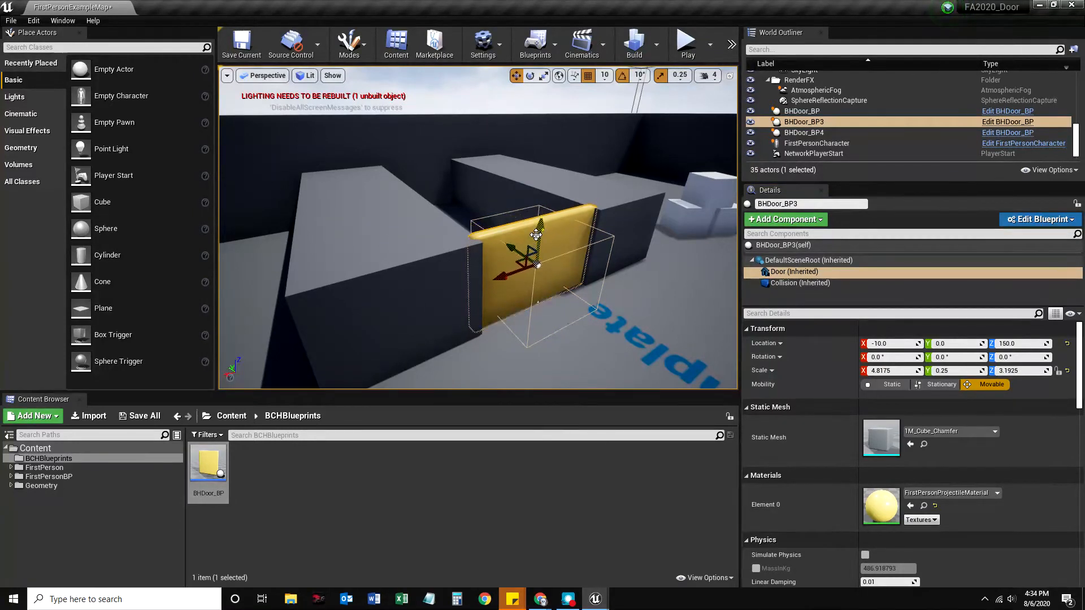
{"action": "left_click_drag", "start_coordinate": [535, 234], "coordinate": [536, 237]}
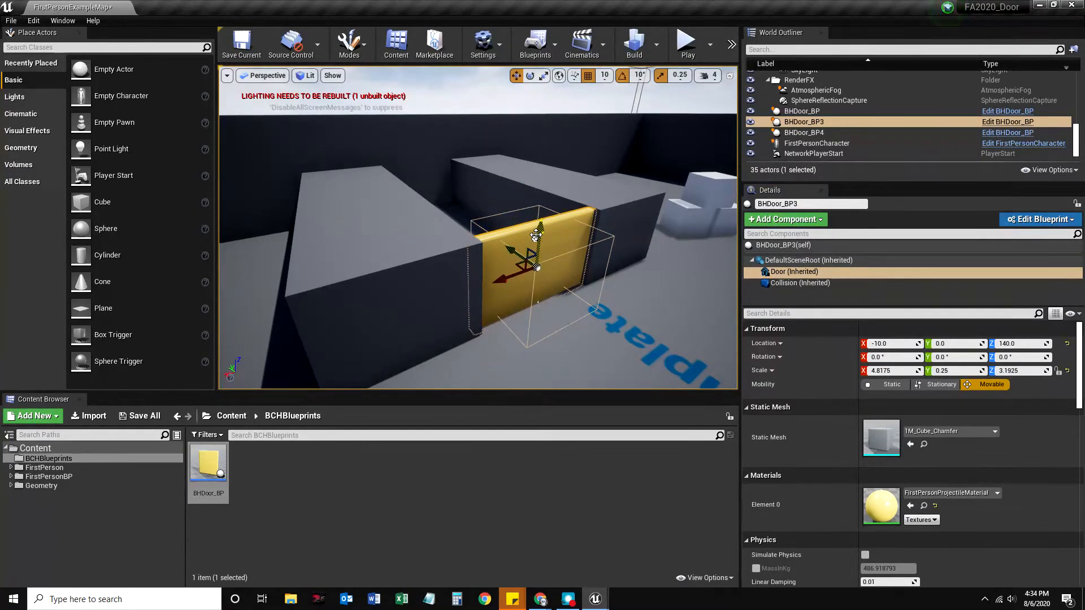
{"action": "right_click_drag", "start_coordinate": [614, 315], "coordinate": [599, 334]}
{"action": "scroll", "coordinate": [614, 314], "scroll_direction": "up", "scroll_amount": 3}
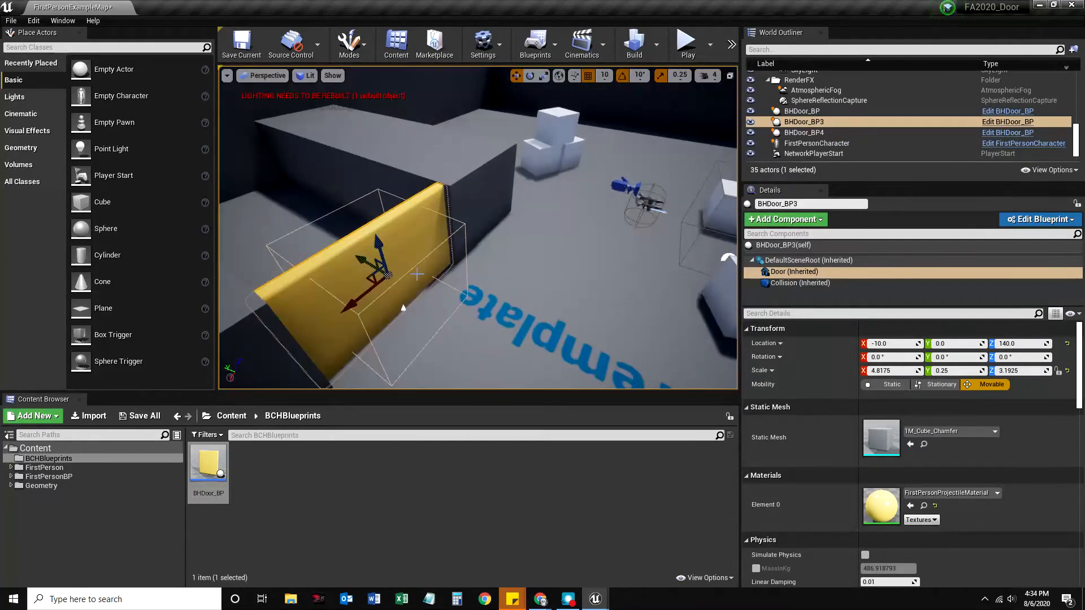
Raise the Door Location End Z value of the BHDoor_BP3 actor to about 462.9.
{"action": "left_click", "coordinate": [782, 246]}
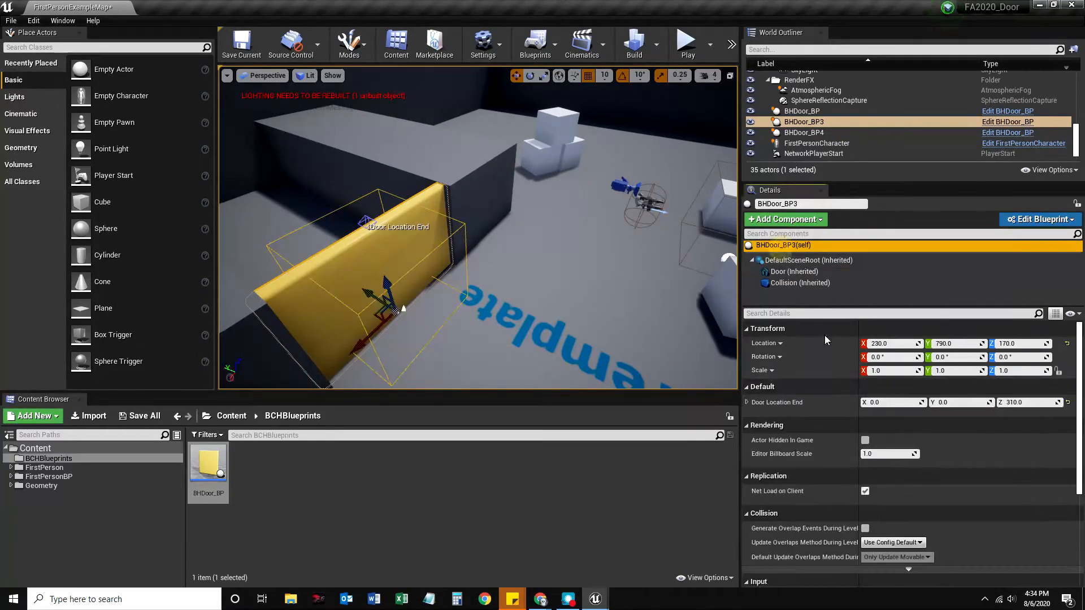
{"action": "left_click_drag", "start_coordinate": [1030, 402], "coordinate": [1050, 403]}
{"action": "mouse_move", "coordinate": [552, 286]}
{"action": "right_mouse_down"}
{"action": "mouse_move", "coordinate": [553, 258]}
{"action": "mouse_move", "coordinate": [552, 308]}
{"action": "mouse_move", "coordinate": [579, 285]}
{"action": "mouse_move", "coordinate": [553, 285]}
{"action": "right_mouse_up"}
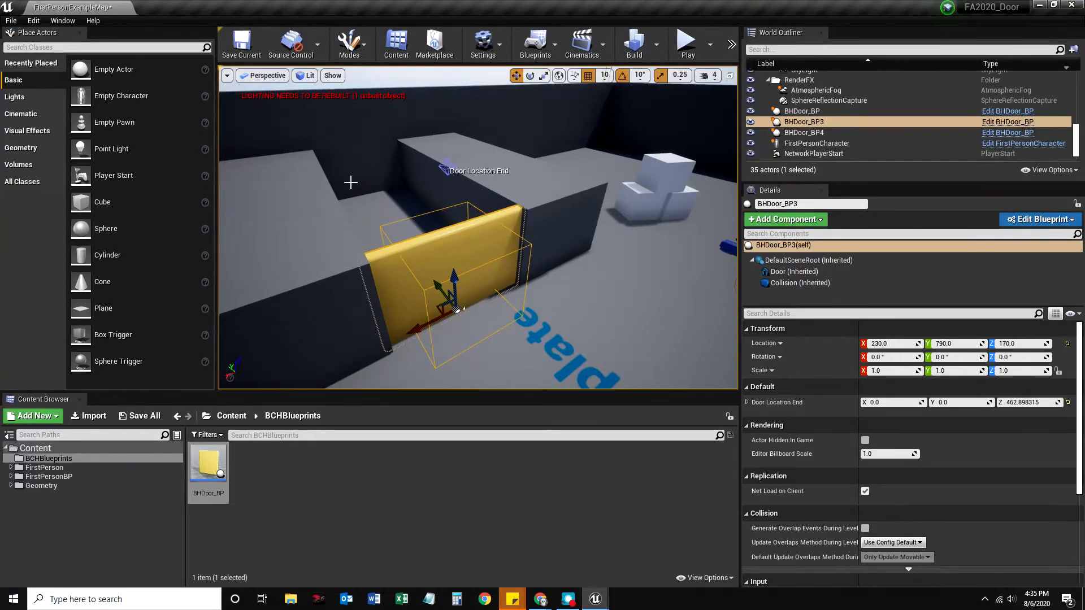
{"action": "mouse_move", "coordinate": [478, 228]}
{"action": "right_mouse_down"}
{"action": "mouse_move", "coordinate": [496, 220]}
{"action": "mouse_move", "coordinate": [459, 236]}
{"action": "right_mouse_up"}
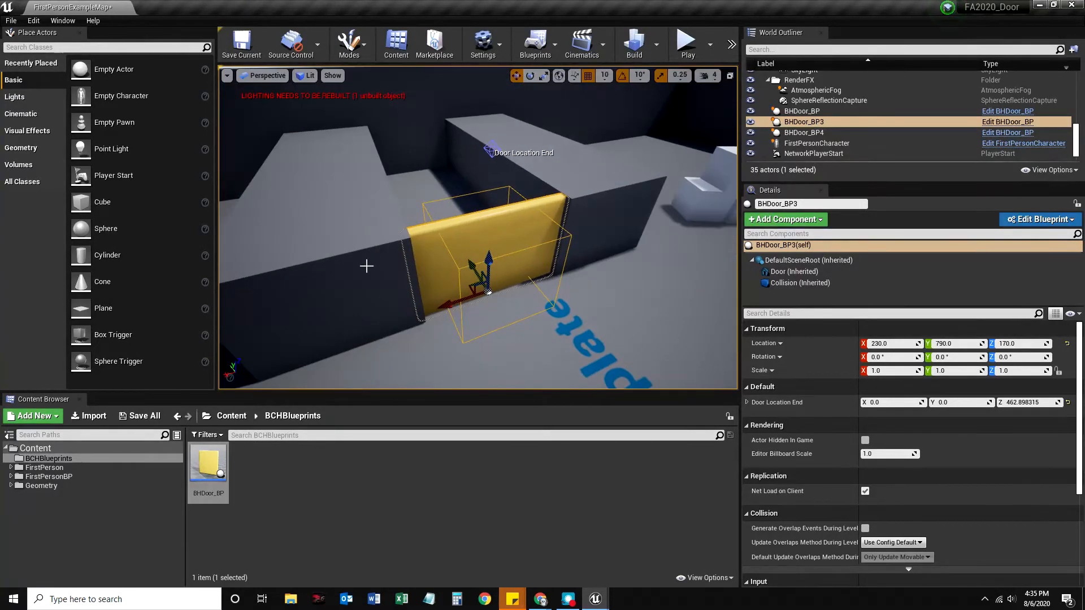
Create an Actor blueprint class named BHPlatform_BP in the BCHBlueprints folder.
{"action": "left_click", "coordinate": [292, 500]}
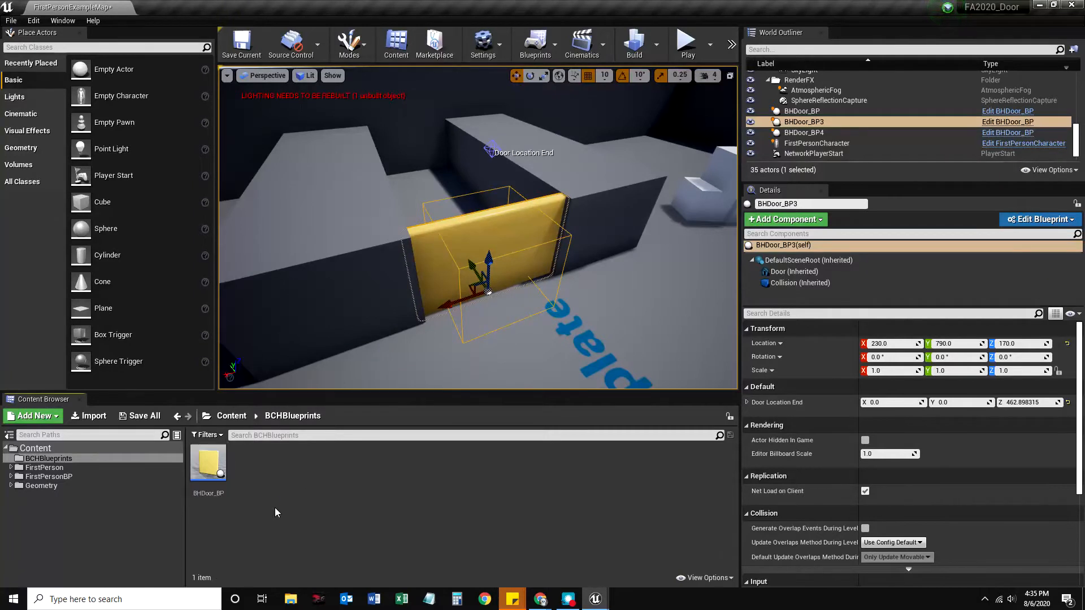
{"action": "left_click", "coordinate": [47, 459]}
{"action": "right_click", "coordinate": [282, 498]}
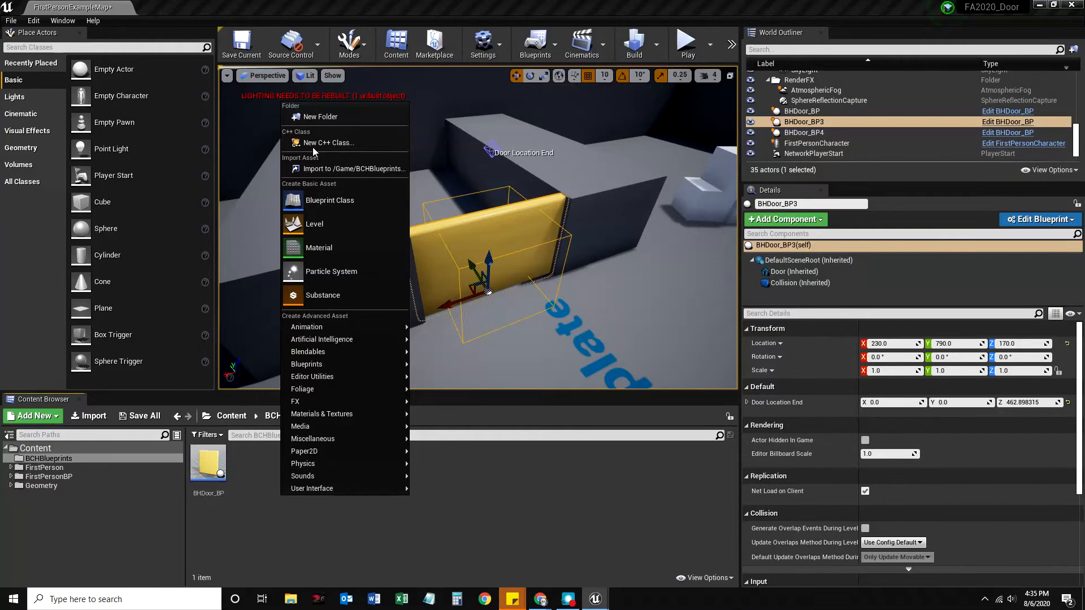
{"action": "left_click", "coordinate": [338, 198]}
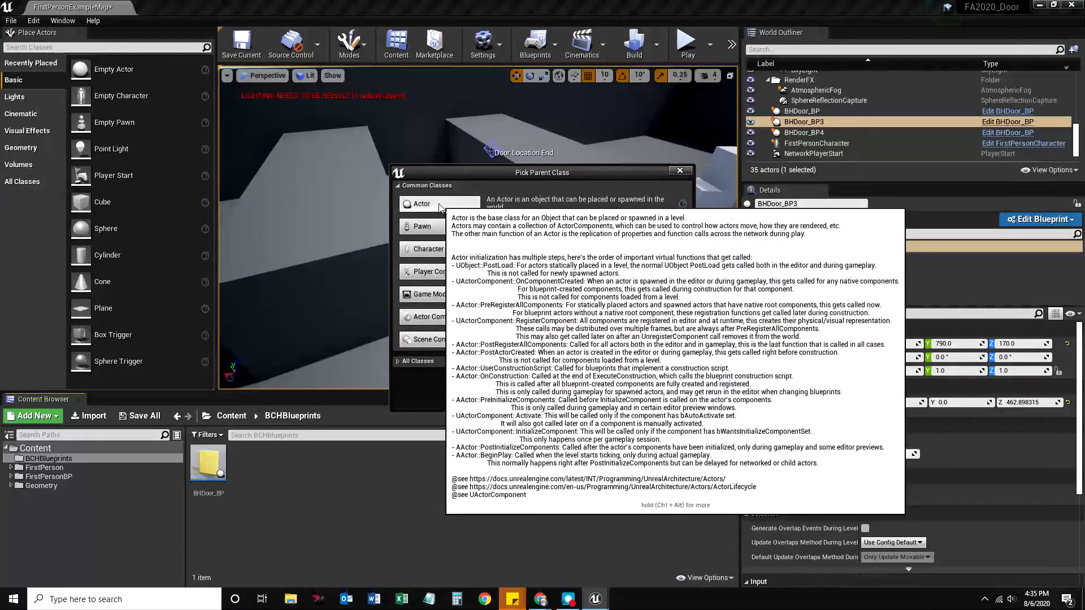
{"action": "left_click", "coordinate": [446, 205]}
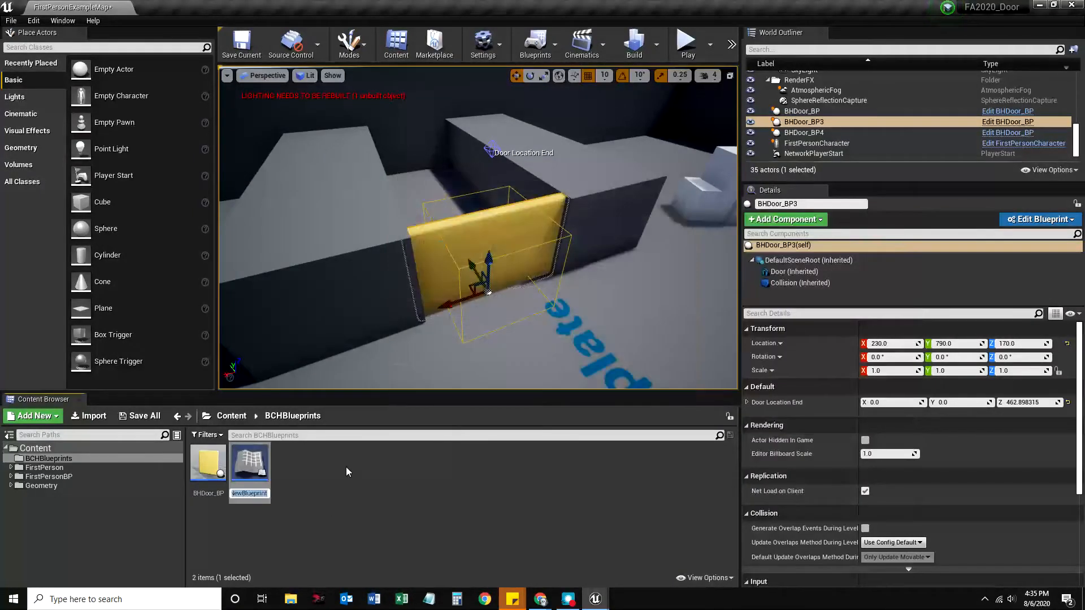
{"action": "type", "text": "BHPlat"}
{"action": "type", "text": "form_BP"}
{"action": "key", "text": "Return"}
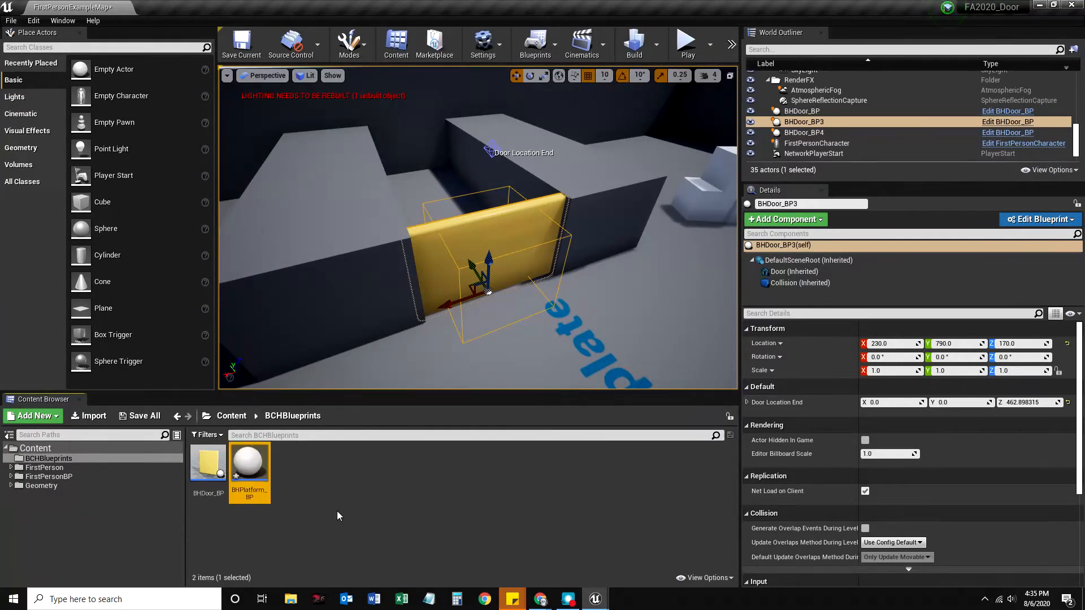
Open the BHPlatform_BP blueprint and add a Cube component to it.
{"action": "double_click", "coordinate": [246, 462]}
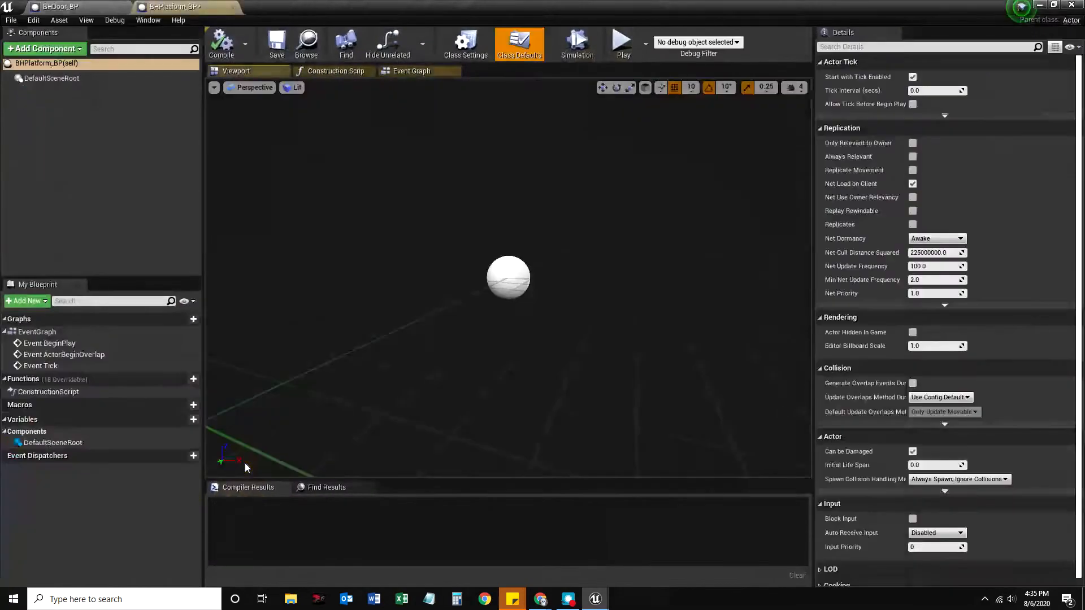
{"action": "left_click_drag", "start_coordinate": [459, 320], "coordinate": [435, 269]}
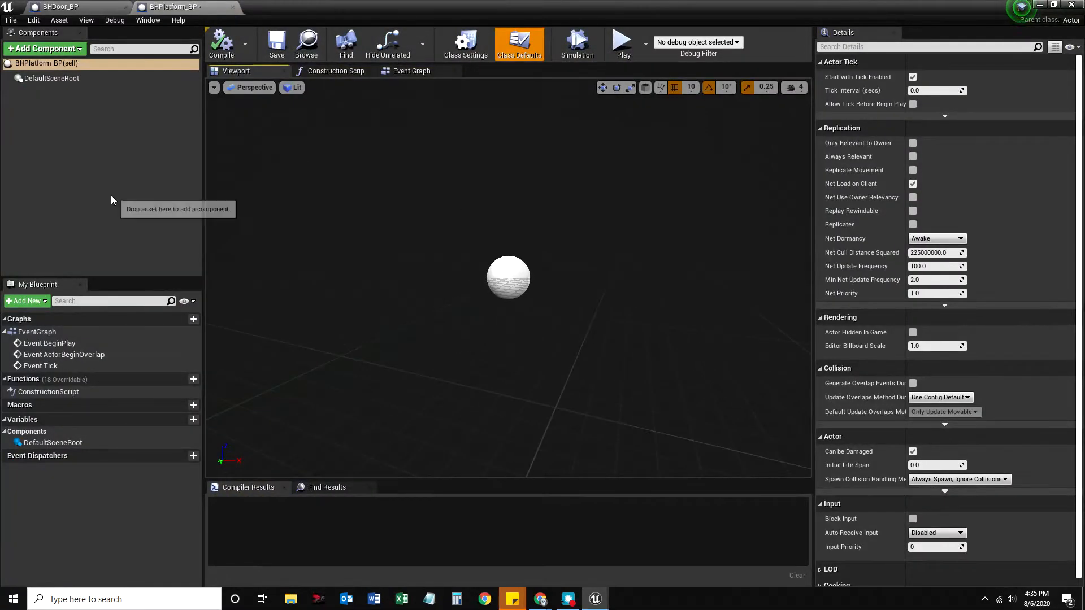
{"action": "left_click", "coordinate": [46, 49]}
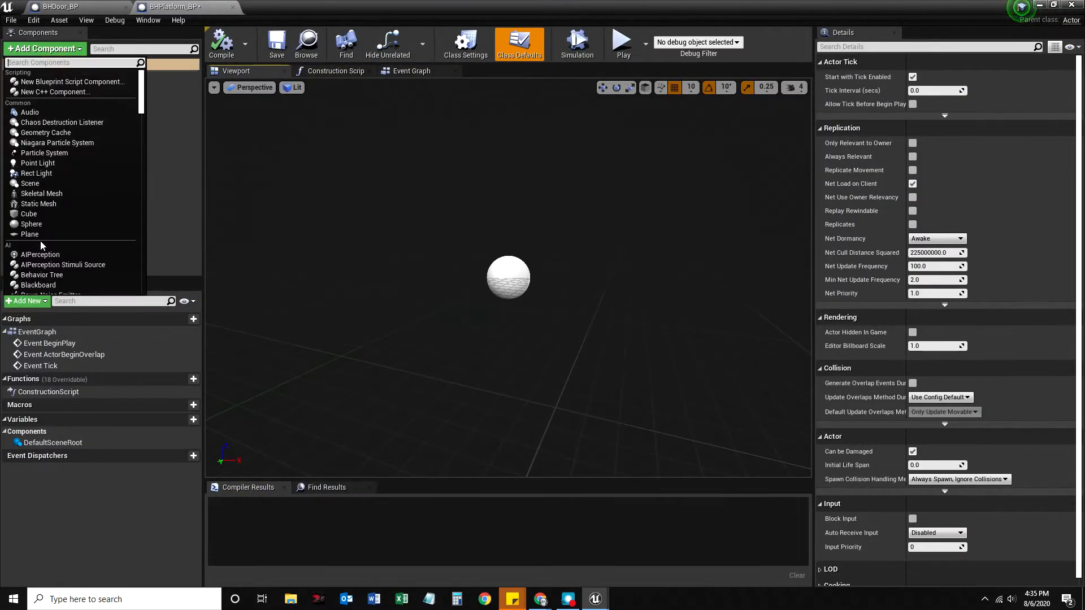
{"action": "scroll", "coordinate": [41, 245], "scroll_direction": "down", "scroll_amount": 5}
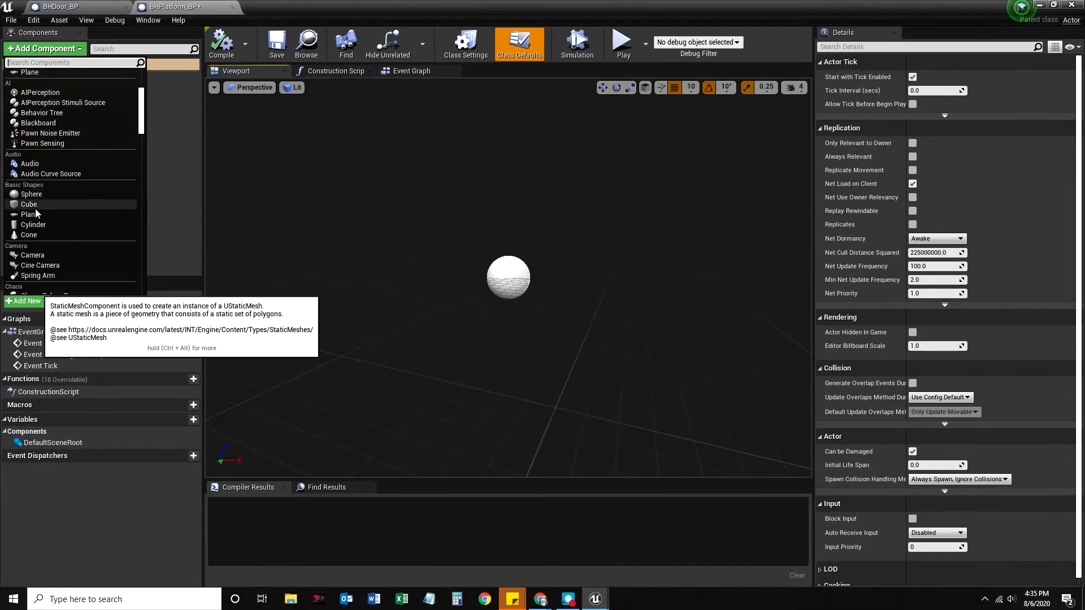
{"action": "scroll", "coordinate": [40, 205], "scroll_direction": "up", "scroll_amount": 5}
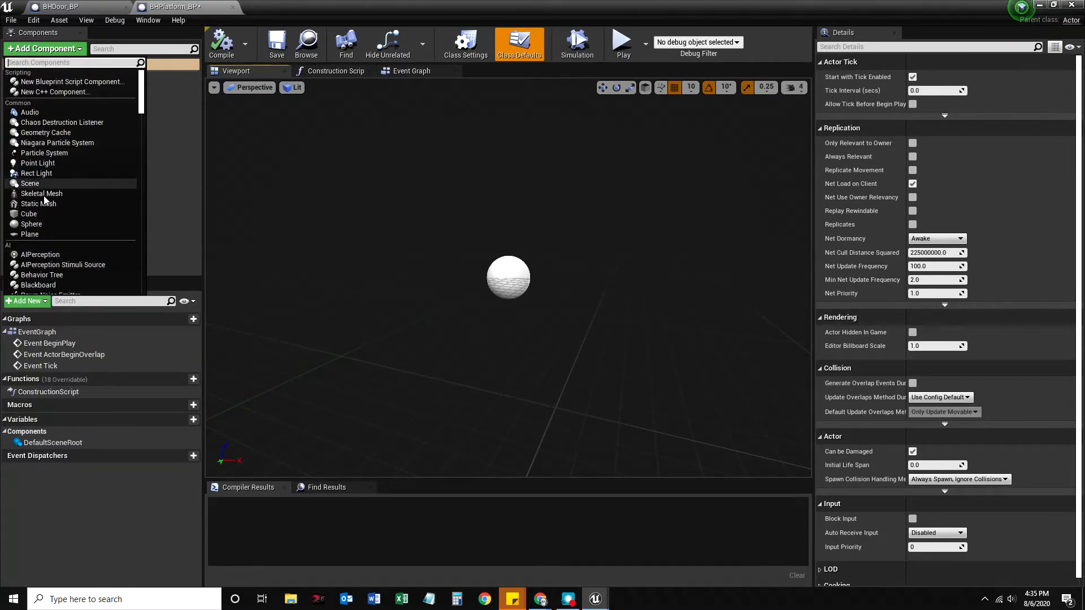
{"action": "left_click", "coordinate": [32, 214]}
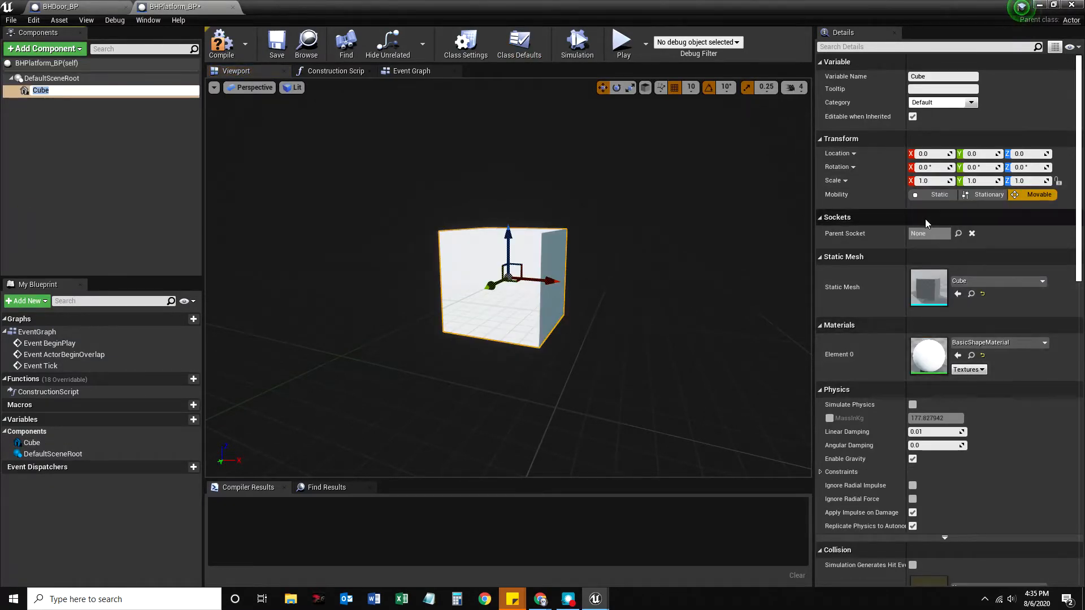
{"action": "left_click_drag", "start_coordinate": [1028, 182], "coordinate": [736, 181]}
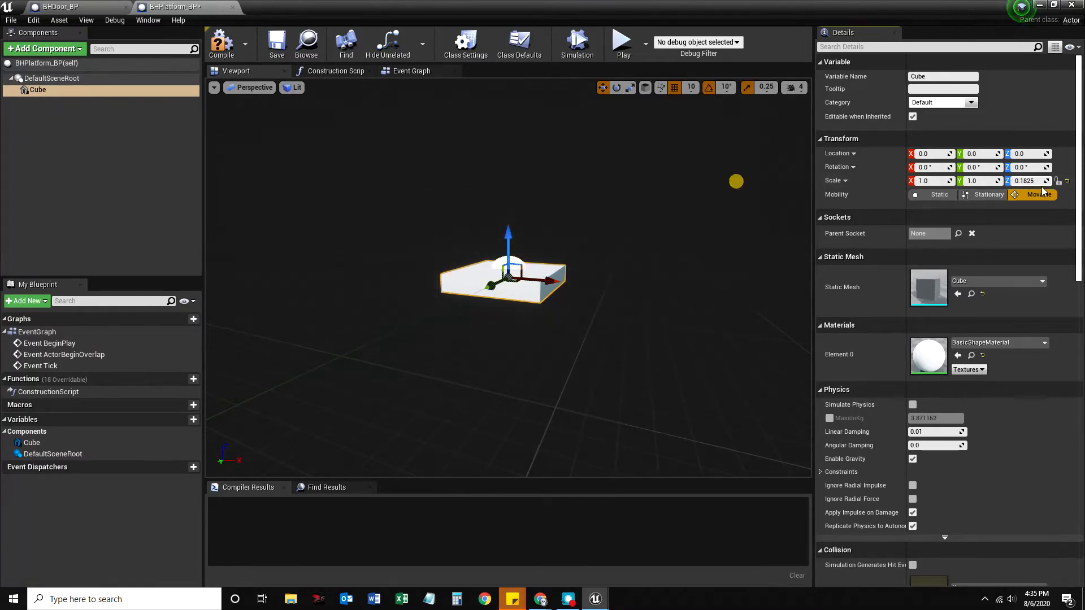
{"action": "type", "text": "1"}
{"action": "key", "text": "Return"}
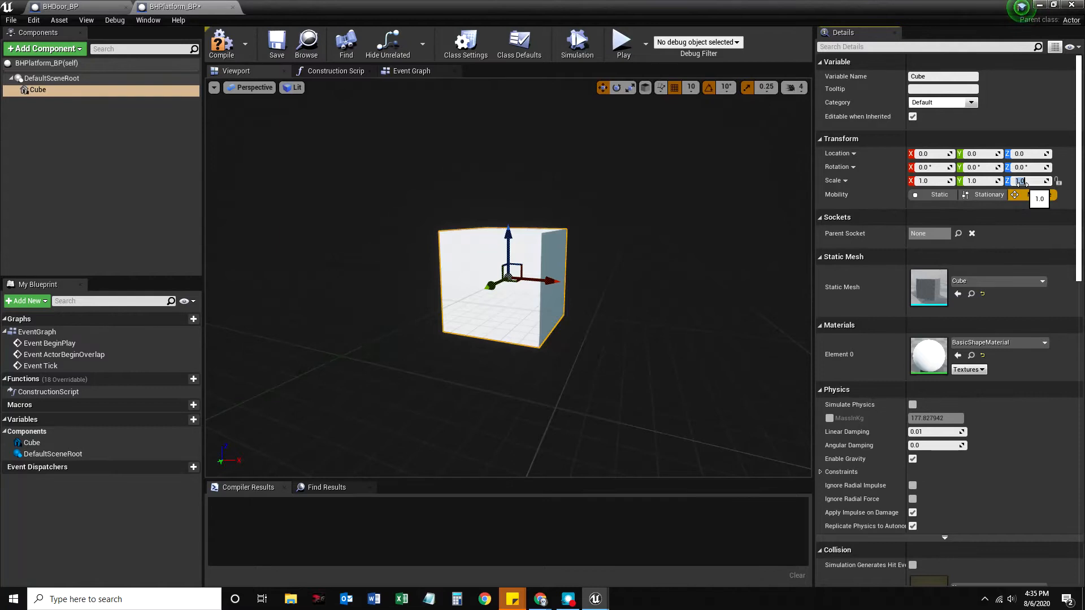
Flatten the cube into a platform by setting its scale to X 2, Y 2 and Z 0.1.
{"action": "type", "text": "0.1"}
{"action": "key", "text": "Return"}
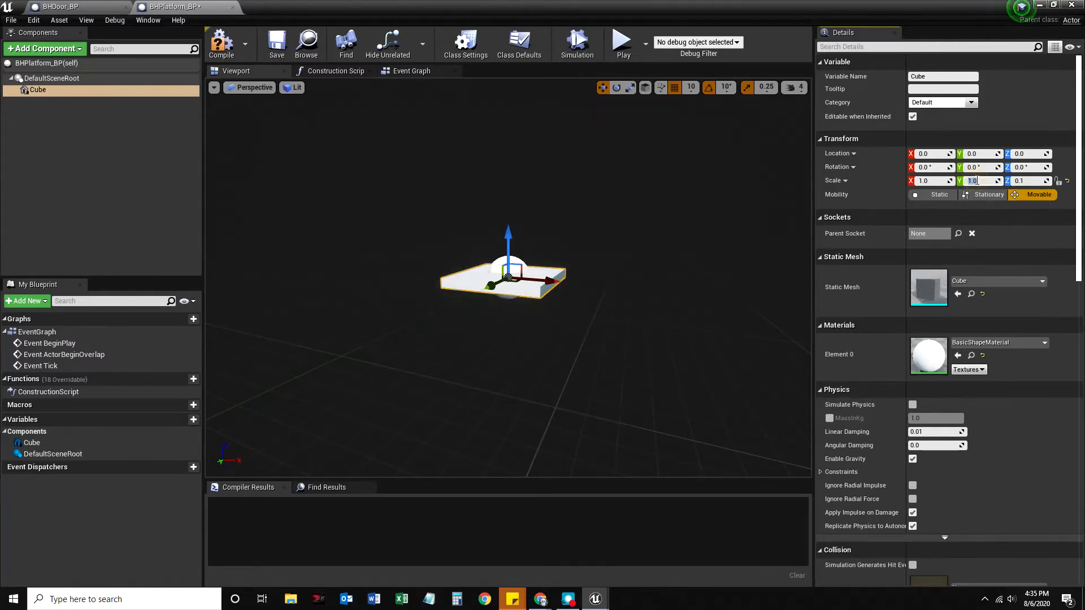
{"action": "left_click", "coordinate": [977, 181]}
{"action": "type", "text": "2"}
{"action": "key", "text": "Return"}
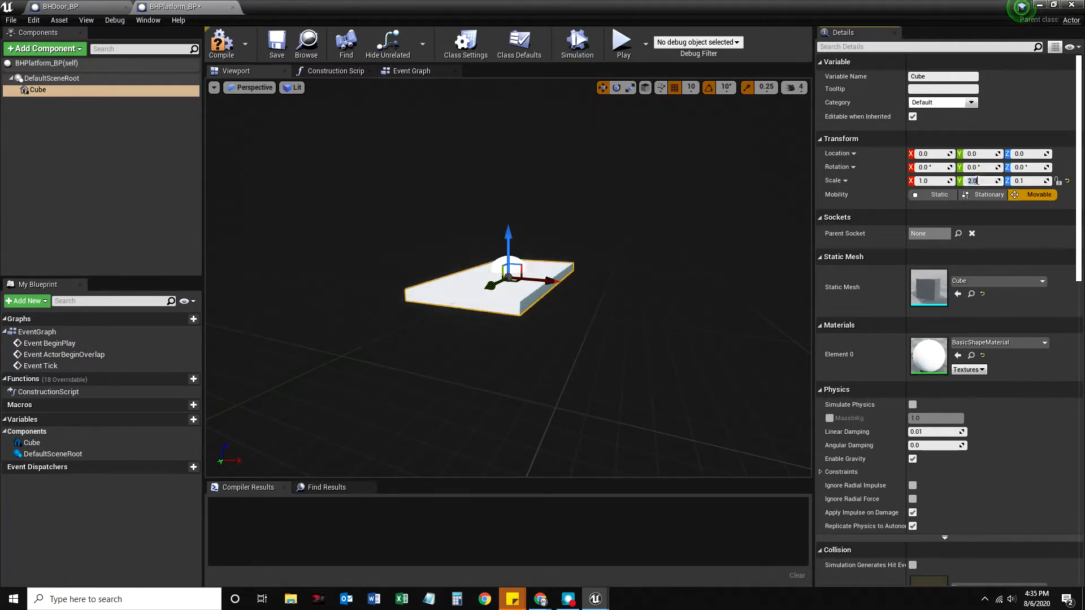
{"action": "left_click", "coordinate": [928, 181]}
{"action": "type", "text": "2"}
{"action": "key", "text": "Return"}
{"action": "scroll", "coordinate": [627, 256], "scroll_direction": "down", "scroll_amount": 5}
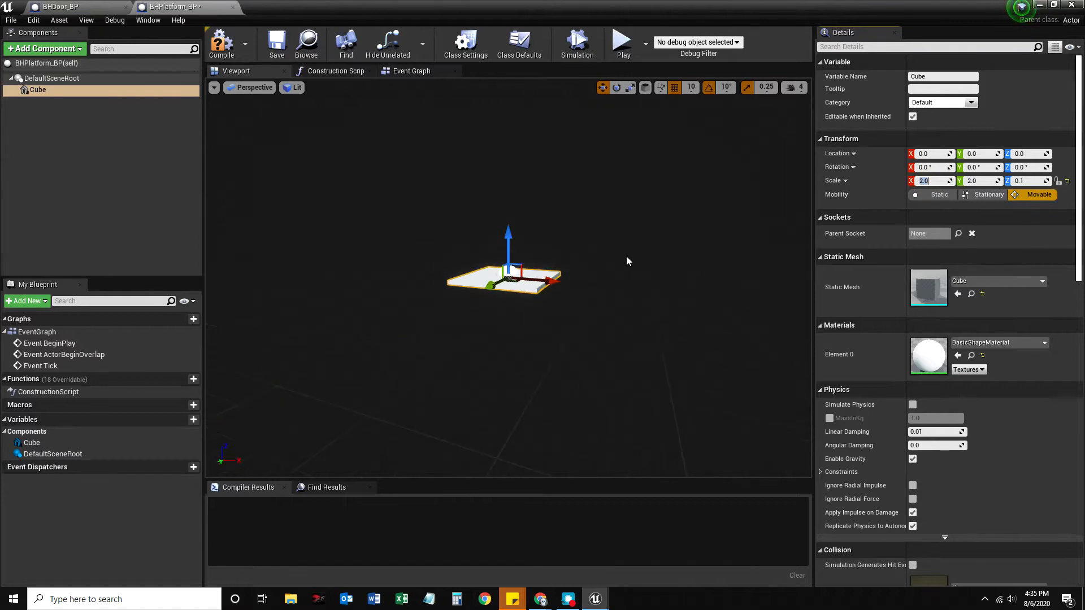
{"action": "right_click_drag", "start_coordinate": [596, 255], "coordinate": [597, 258]}
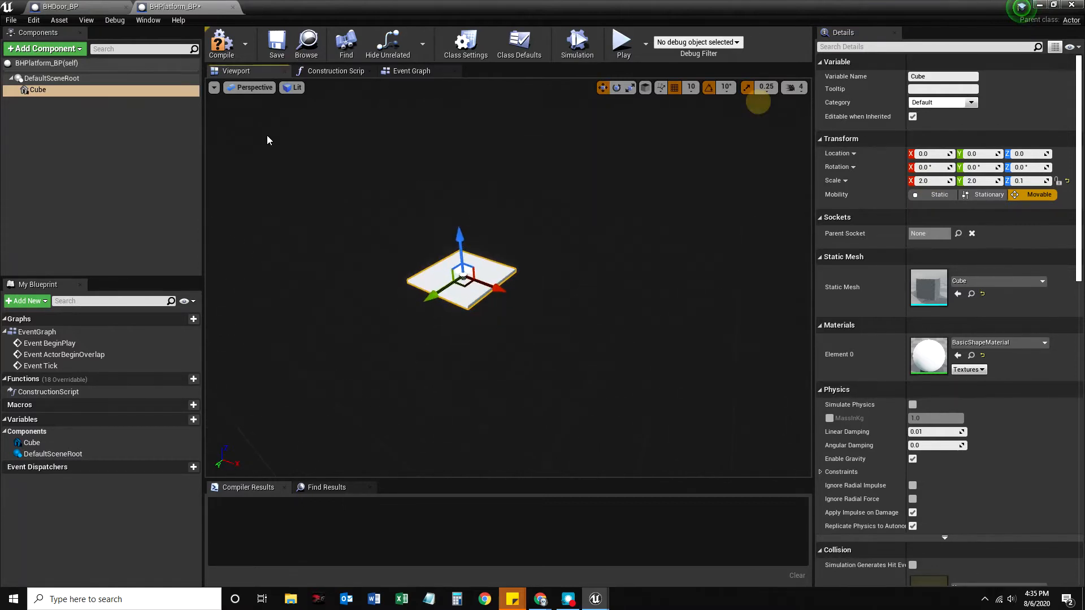
Compile and save the BHPlatform_BP blueprint, then return to the level.
{"action": "left_click", "coordinate": [221, 42]}
{"action": "left_click", "coordinate": [276, 42]}
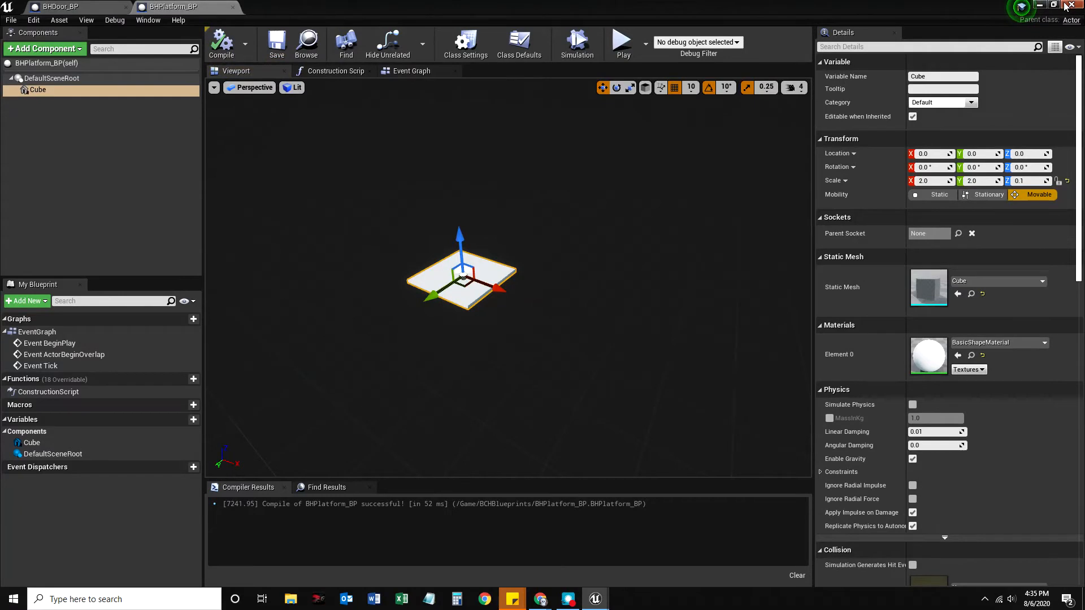
{"action": "left_click", "coordinate": [1040, 6]}
Place BHPlatform_BP on the floor between the two big walls, at about X 170, Y 1700, Z 170.
{"action": "left_click_drag", "start_coordinate": [250, 456], "coordinate": [438, 175]}
{"action": "right_click_drag", "start_coordinate": [438, 174], "coordinate": [260, 284]}
{"action": "left_click_drag", "start_coordinate": [339, 265], "coordinate": [337, 307]}
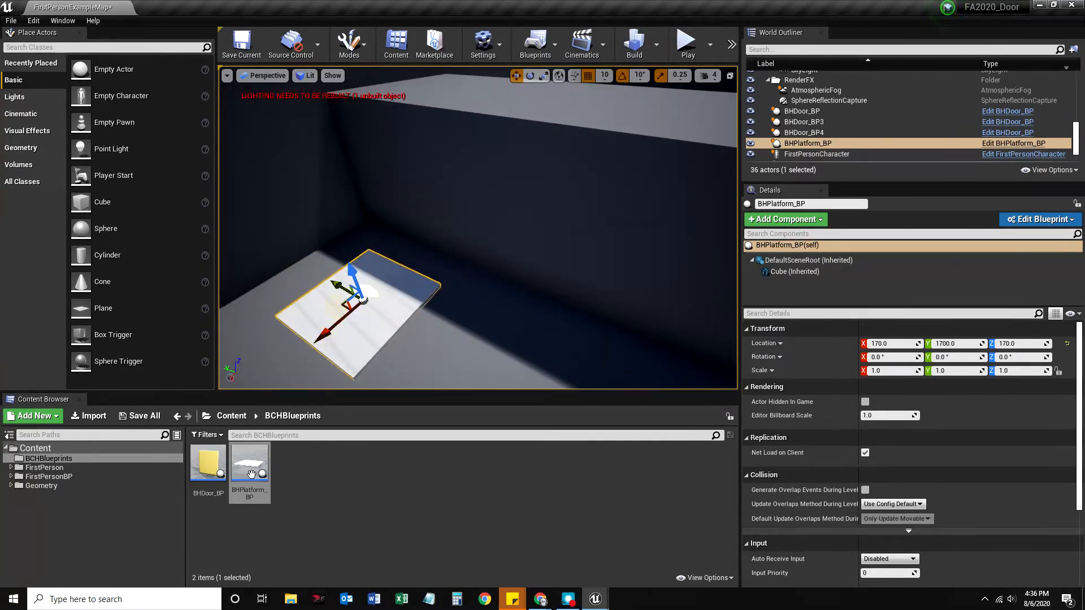
Enlarge and thicken the cube in BHPlatform_BP by setting its scale to X 3, Y 3 and Z 0.2.
{"action": "double_click", "coordinate": [249, 469]}
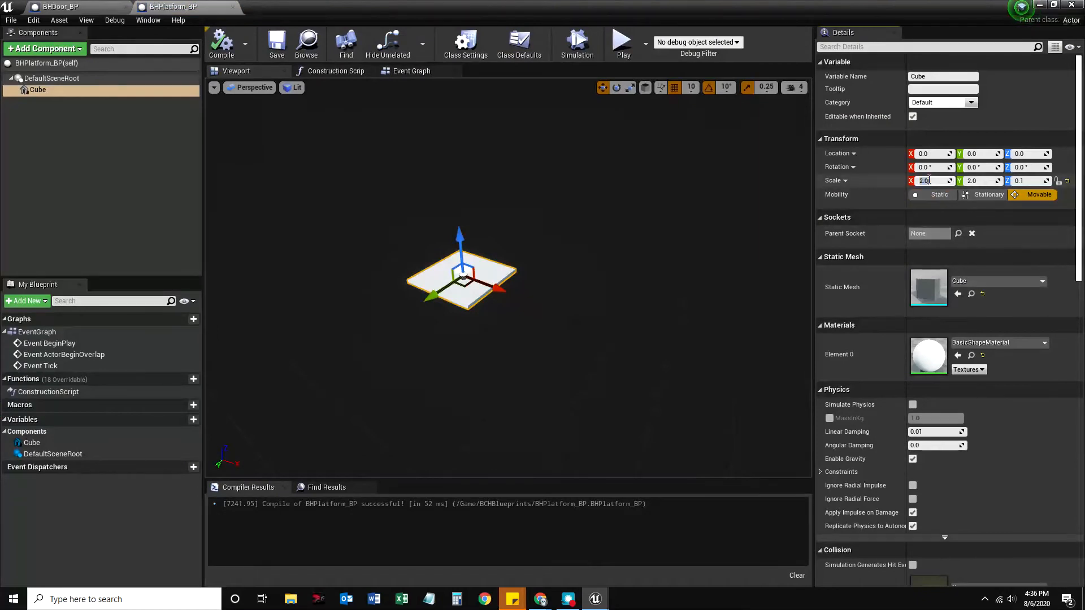
{"action": "left_click", "coordinate": [929, 181]}
{"action": "type", "text": "3"}
{"action": "key", "text": "Tab"}
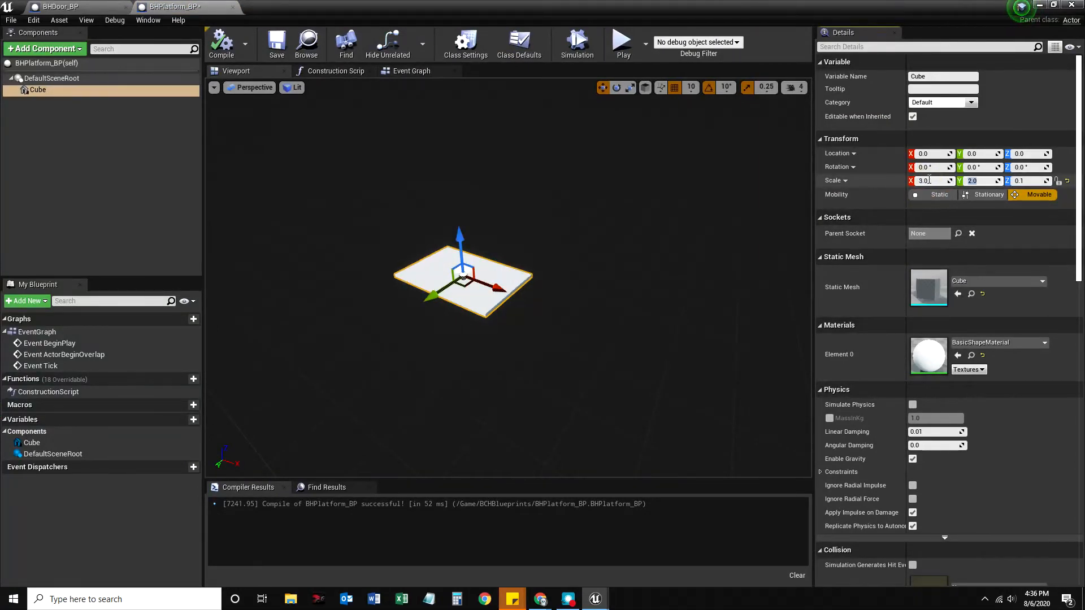
{"action": "type", "text": "3"}
{"action": "key", "text": "Tab"}
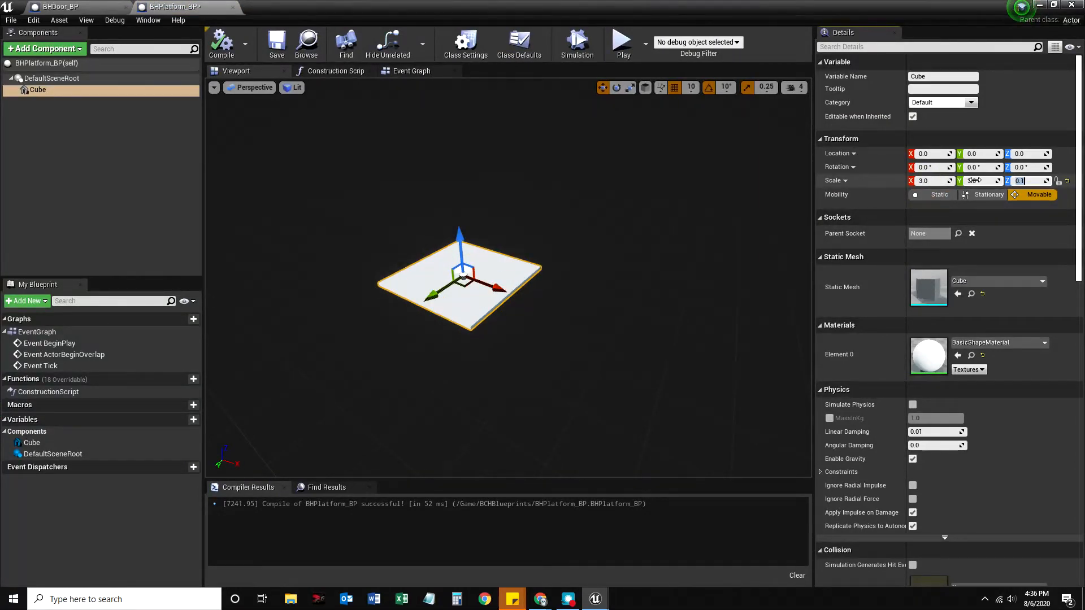
{"action": "type", "text": "0.2"}
{"action": "key", "text": "Return"}
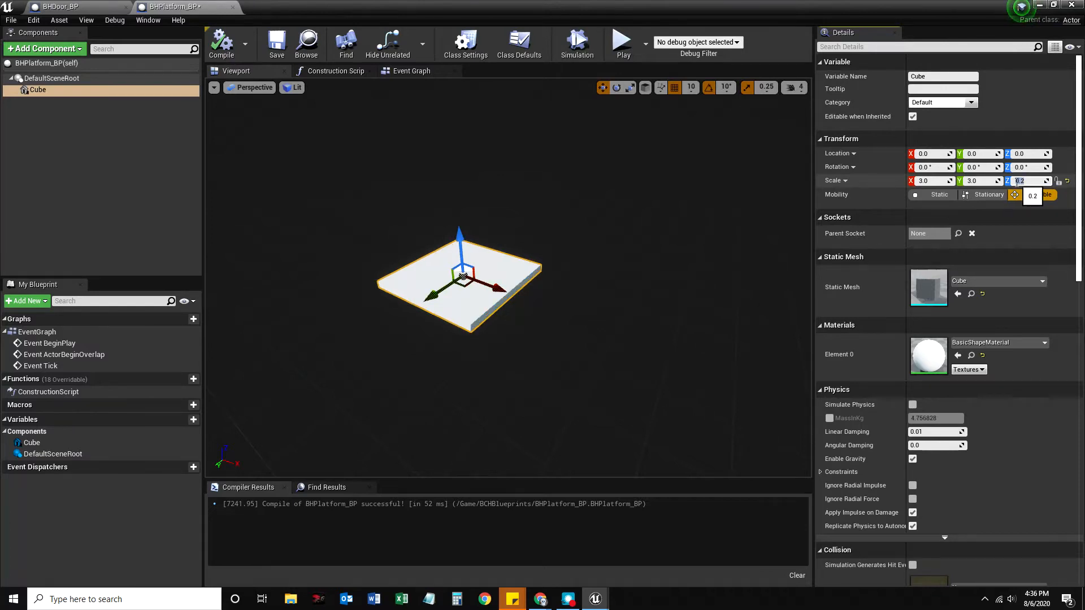
Return to the level and move the platform farther back in the corridor, to about X 140, Y 1750.
{"action": "left_click", "coordinate": [1040, 6]}
{"action": "right_click_drag", "start_coordinate": [540, 308], "coordinate": [450, 279]}
{"action": "mouse_move", "coordinate": [469, 255]}
{"action": "left_mouse_down"}
{"action": "mouse_move", "coordinate": [481, 255]}
{"action": "mouse_move", "coordinate": [463, 254]}
{"action": "left_mouse_up"}
{"action": "left_click_drag", "start_coordinate": [519, 226], "coordinate": [522, 226]}
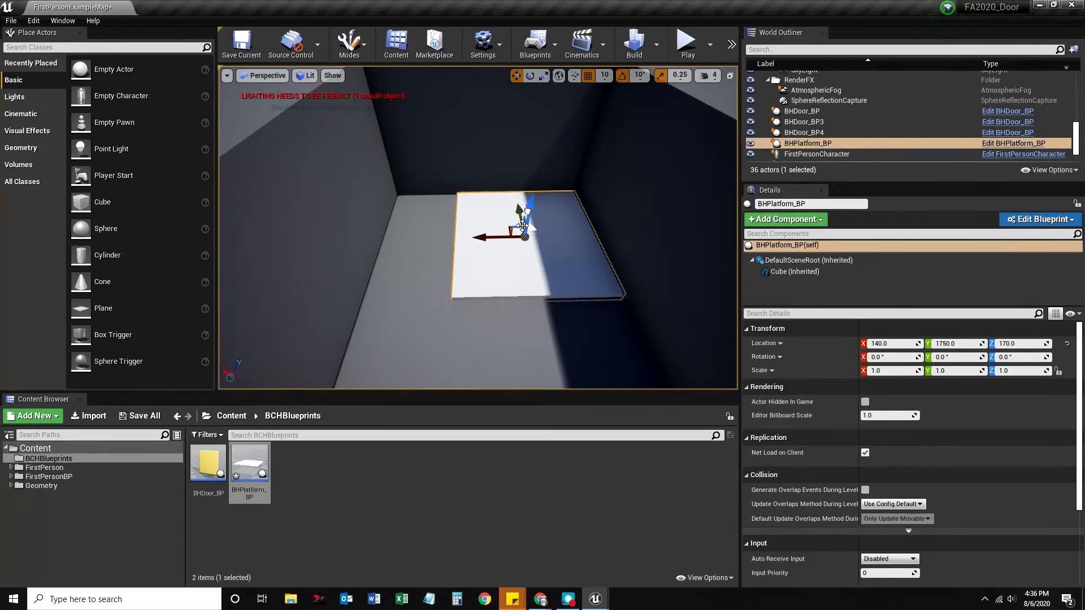
{"action": "scroll", "coordinate": [528, 278], "scroll_direction": "down", "scroll_amount": 5}
{"action": "scroll", "coordinate": [508, 293], "scroll_direction": "up", "scroll_amount": 4}
{"action": "right_click_drag", "start_coordinate": [492, 309], "coordinate": [491, 351]}
{"action": "scroll", "coordinate": [492, 328], "scroll_direction": "down", "scroll_amount": 8}
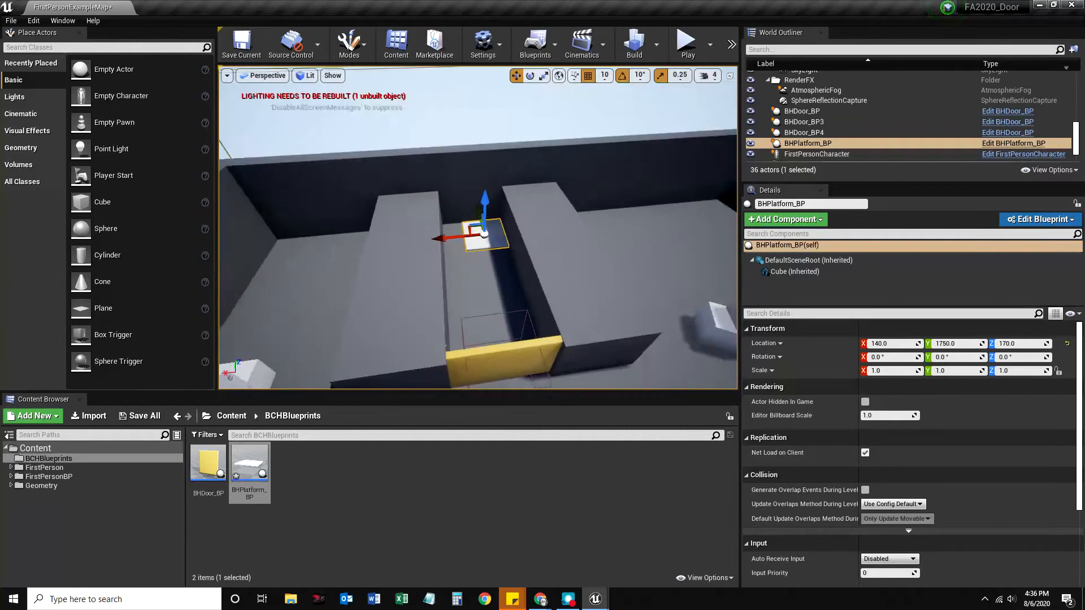
{"action": "scroll", "coordinate": [478, 227], "scroll_direction": "up", "scroll_amount": 5}
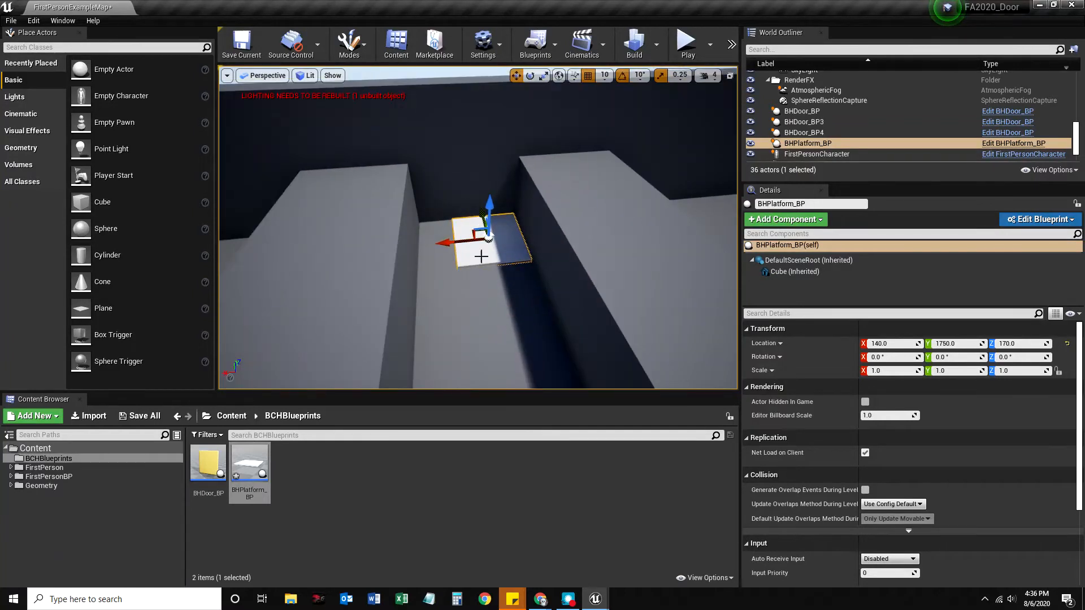
Reduce the cube in BHPlatform_BP to a scale of X 2.5 and Y 2.5.
{"action": "double_click", "coordinate": [249, 469]}
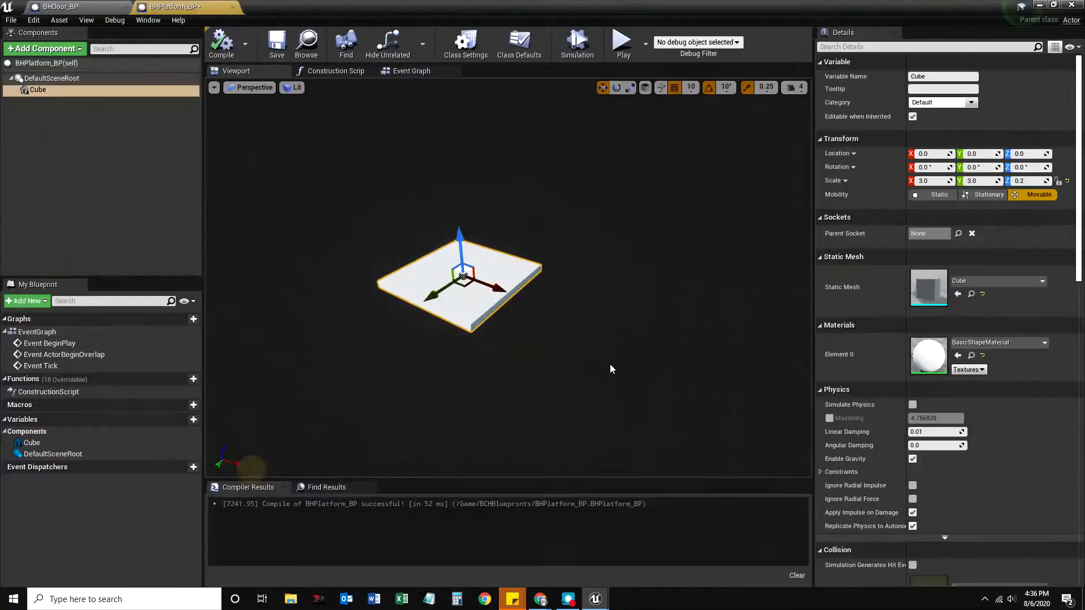
{"action": "left_click", "coordinate": [934, 182]}
{"action": "type", "text": "2.5"}
{"action": "key", "text": "Return"}
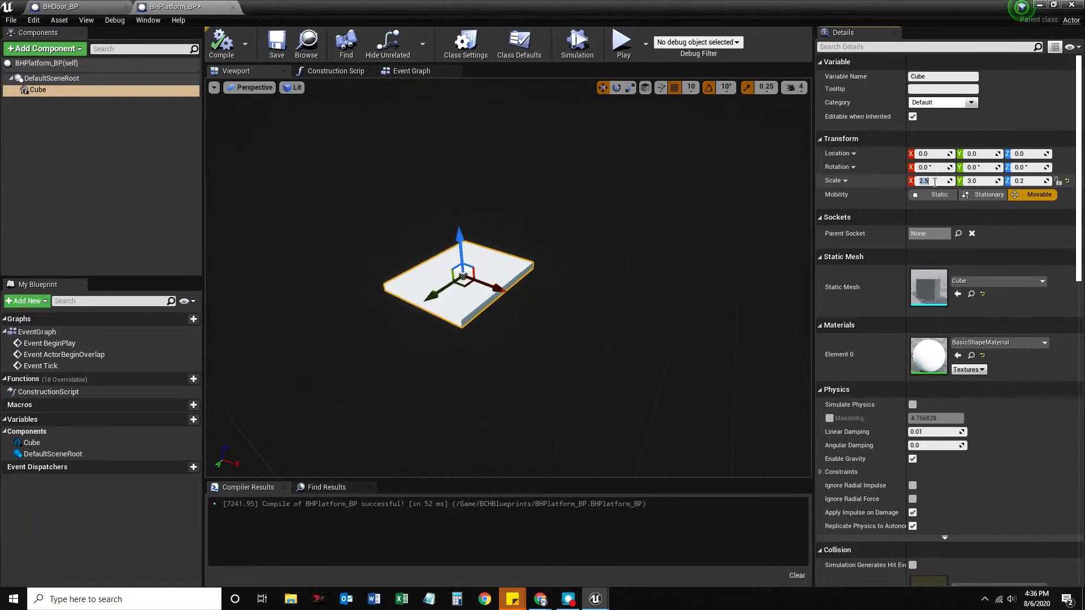
{"action": "left_click", "coordinate": [981, 182]}
{"action": "type", "text": "2.5"}
{"action": "key", "text": "Return"}
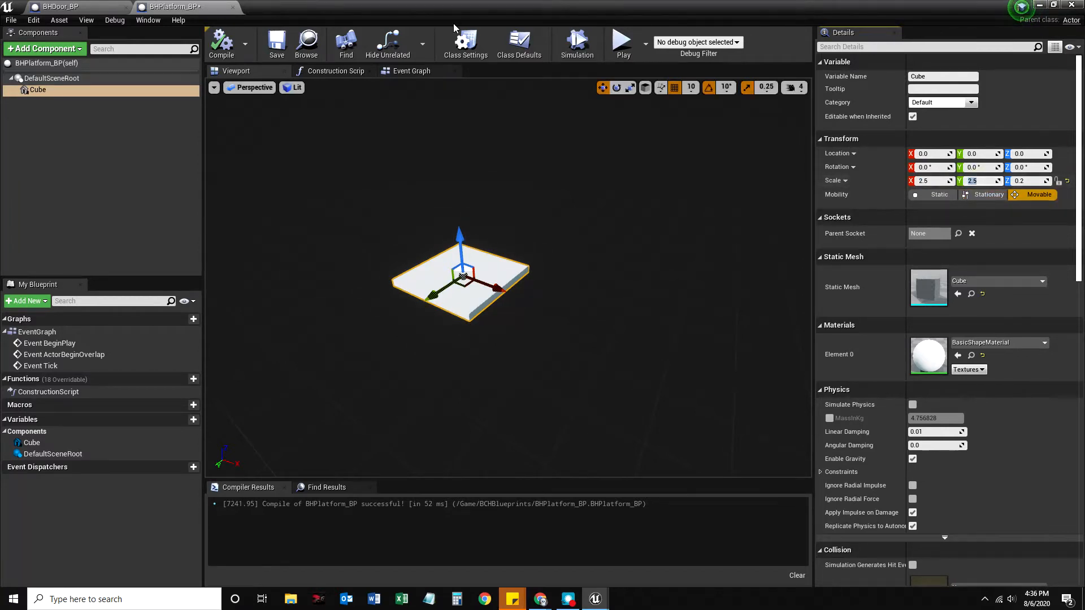
Return to the level and move the platform into the corridor's back corner, to about X 110, Y 1790.
{"action": "left_click", "coordinate": [1037, 5]}
{"action": "left_click_drag", "start_coordinate": [448, 242], "coordinate": [488, 219]}
{"action": "scroll", "coordinate": [488, 211], "scroll_direction": "down", "scroll_amount": 5}
{"action": "scroll", "coordinate": [488, 212], "scroll_direction": "up", "scroll_amount": 5}
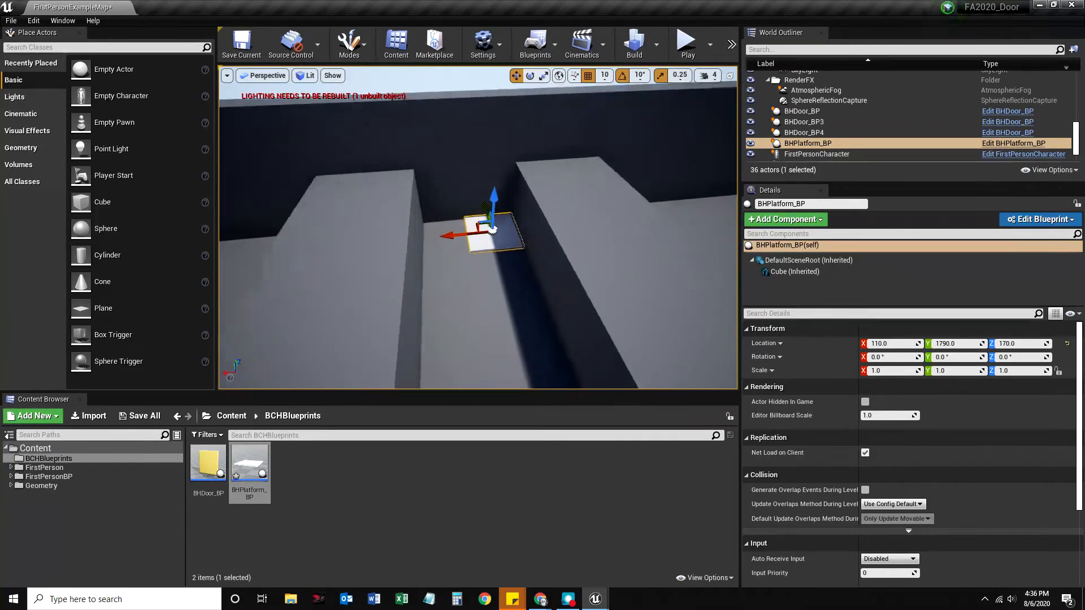
{"action": "scroll", "coordinate": [489, 212], "scroll_direction": "down", "scroll_amount": 5}
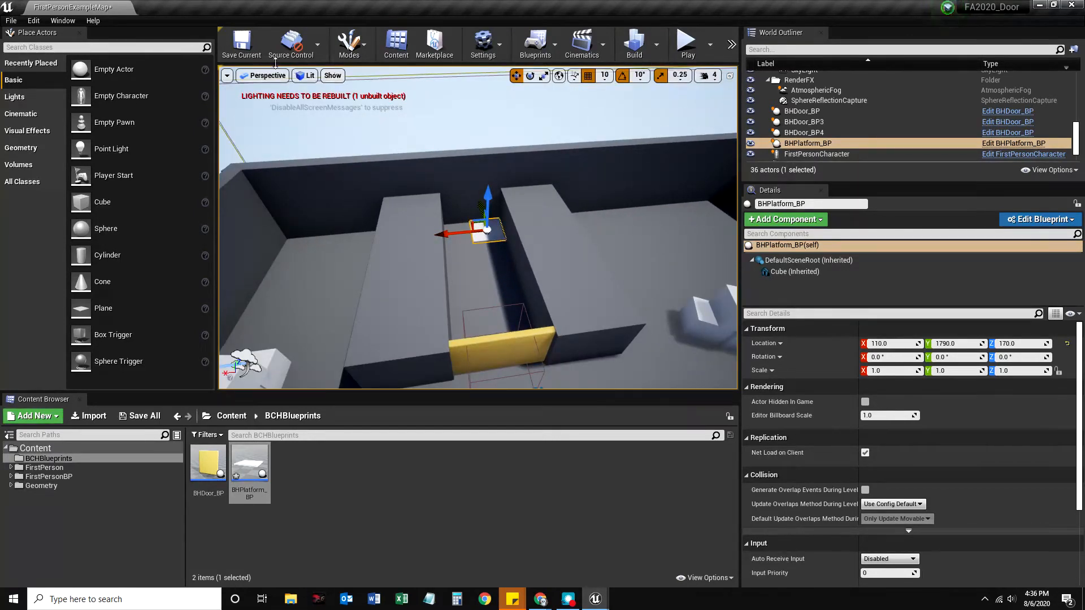
Reopen BHPlatform_BP and add a Box Collision component under DefaultSceneRoot.
{"action": "double_click", "coordinate": [250, 469]}
{"action": "left_click", "coordinate": [49, 89]}
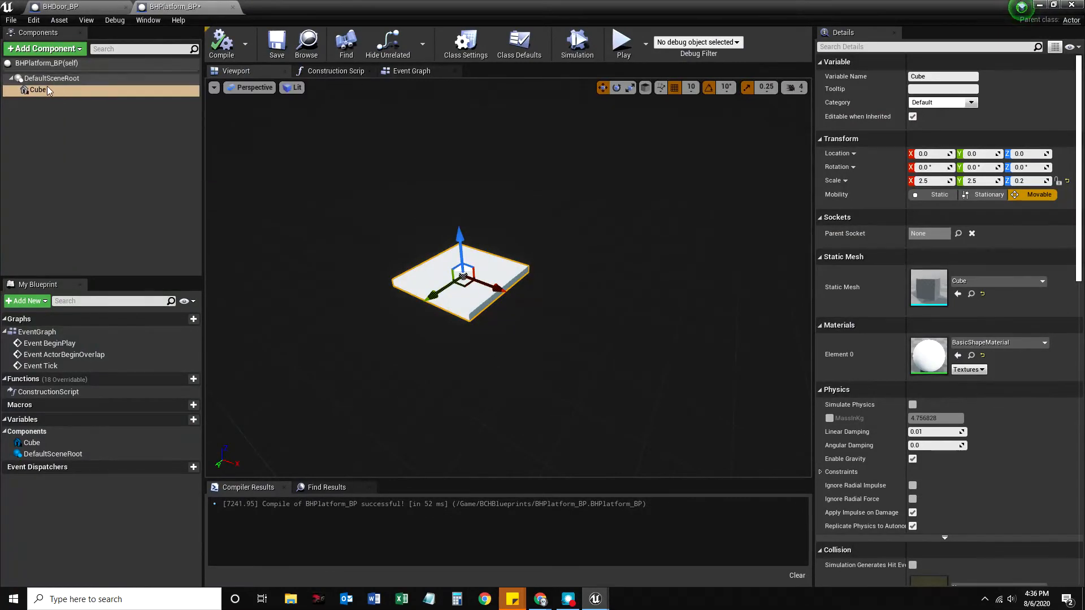
{"action": "left_click", "coordinate": [51, 78]}
{"action": "left_click", "coordinate": [79, 48]}
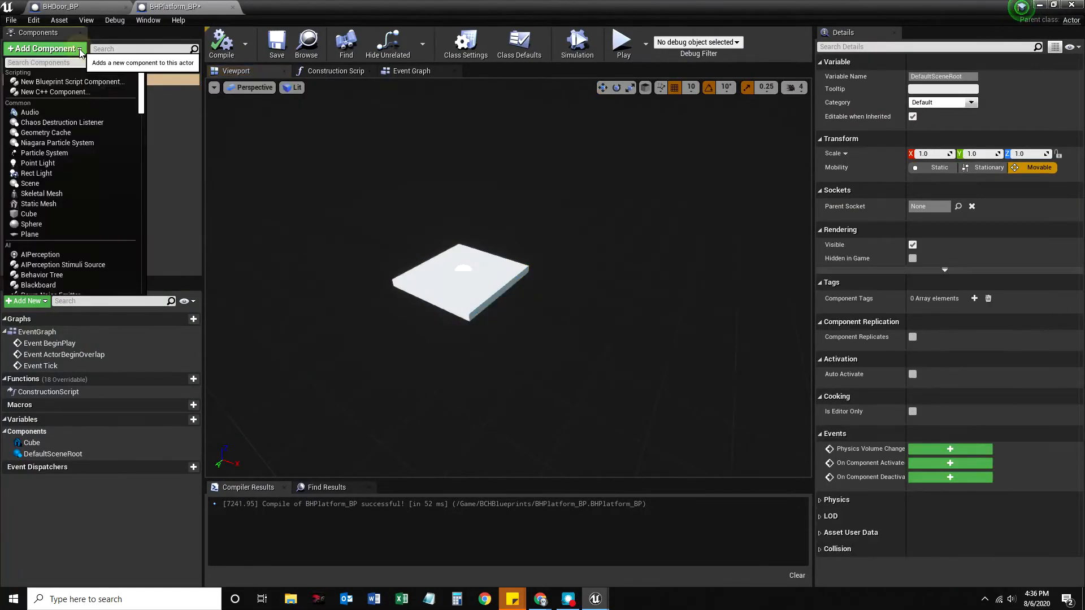
{"action": "scroll", "coordinate": [51, 212], "scroll_direction": "down", "scroll_amount": 3}
{"action": "scroll", "coordinate": [53, 218], "scroll_direction": "down", "scroll_amount": 3}
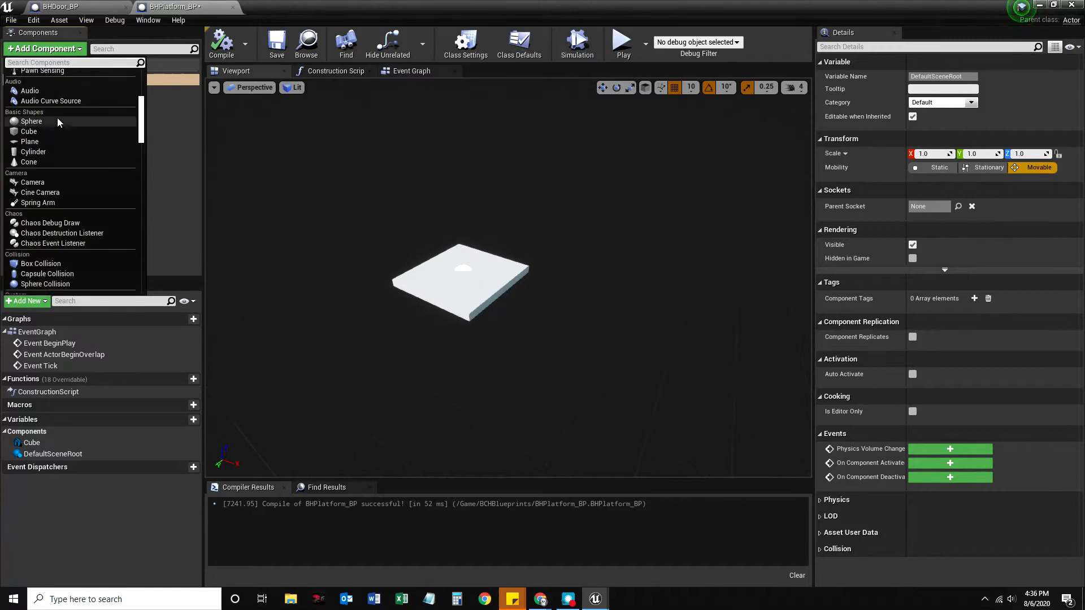
{"action": "scroll", "coordinate": [26, 187], "scroll_direction": "down", "scroll_amount": 2}
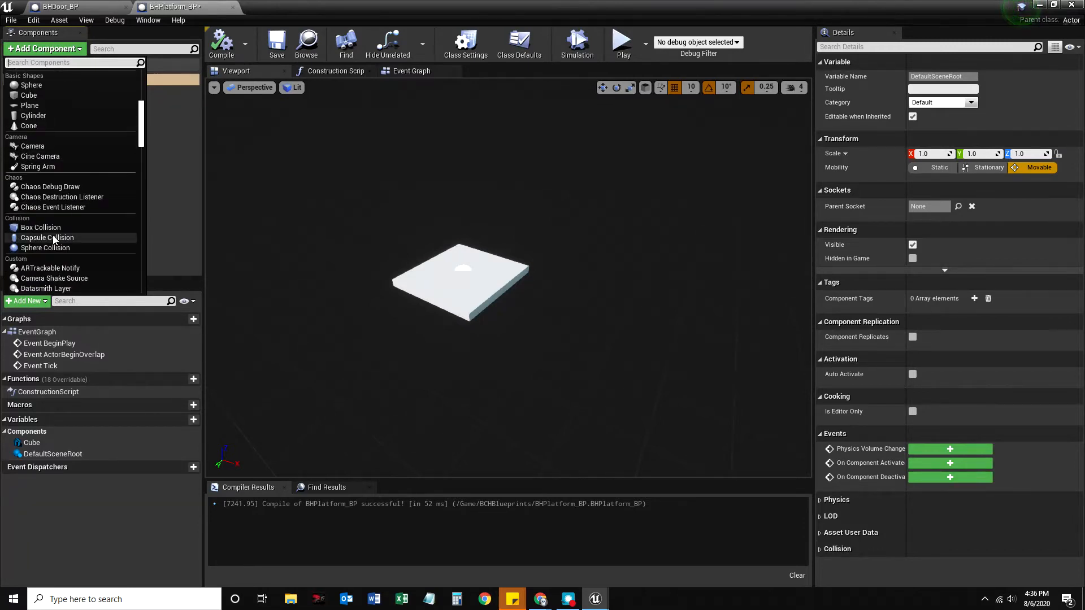
{"action": "scroll", "coordinate": [50, 197], "scroll_direction": "down", "scroll_amount": 2}
{"action": "left_click", "coordinate": [41, 192]}
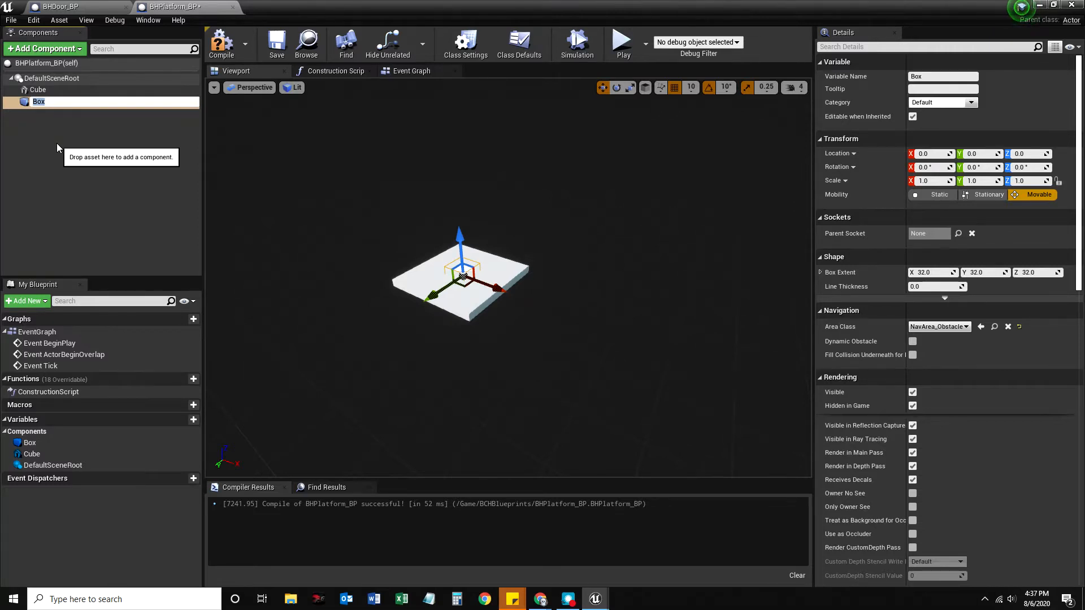
Name the new box collision component Collision_Platform.
{"action": "key", "text": "BackSpace"}
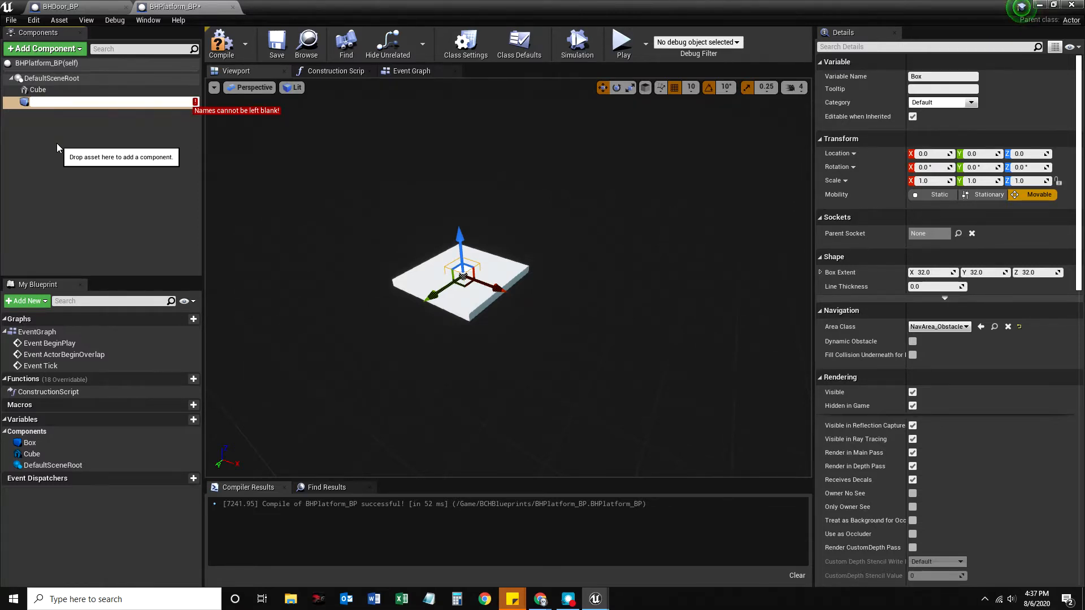
{"action": "type", "text": "Collisio"}
{"action": "type", "text": "n("}
{"action": "type", "text": "Platform"}
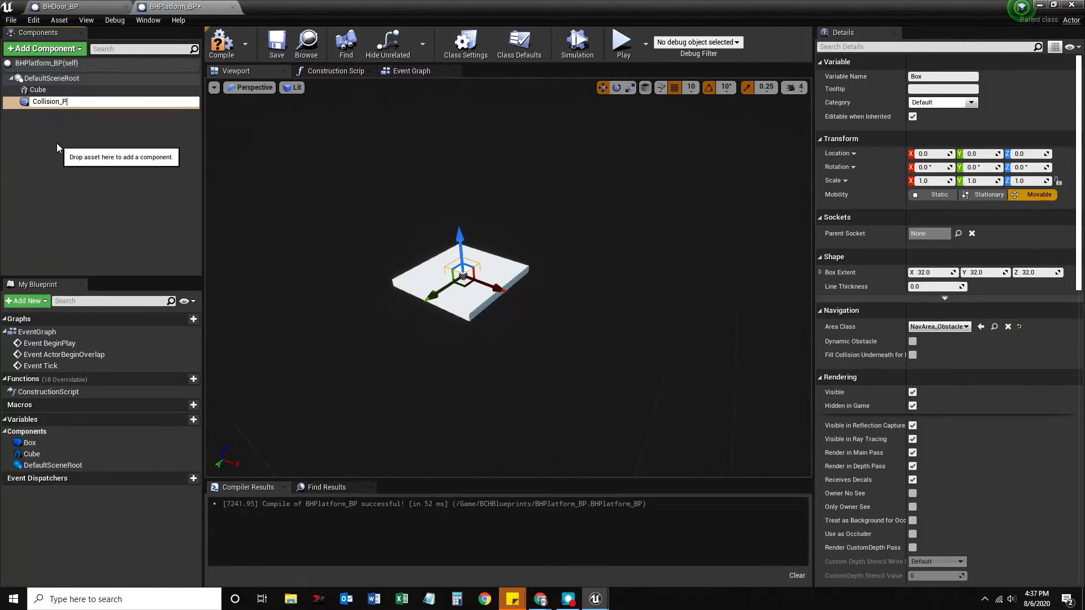
{"action": "key", "text": "Return"}
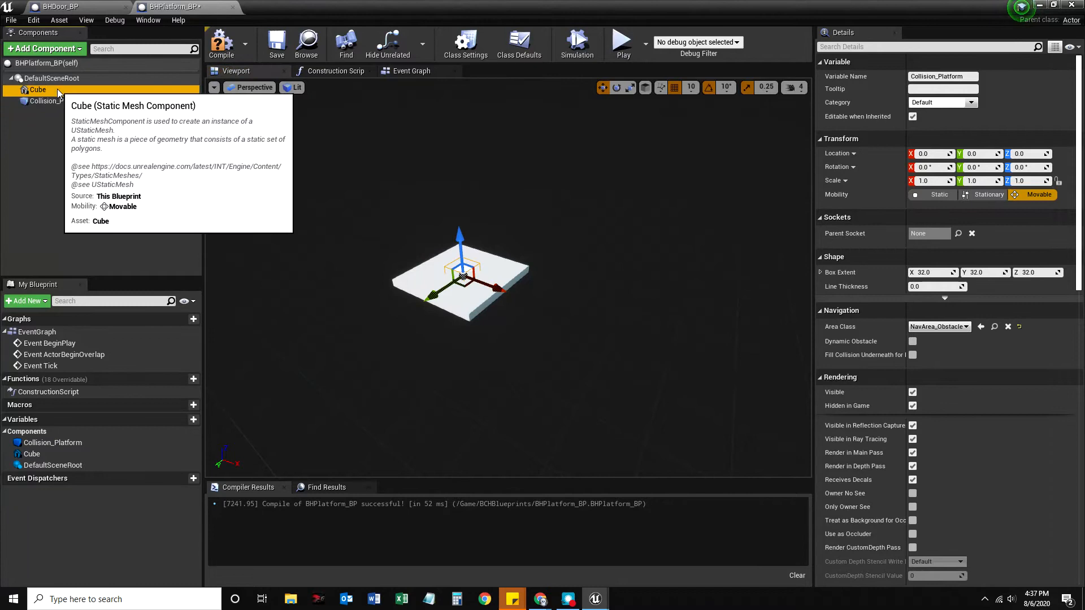
Rename the Cube component of the blueprint as Platform.
{"action": "left_click", "coordinate": [56, 90]}
{"action": "left_click", "coordinate": [41, 90]}
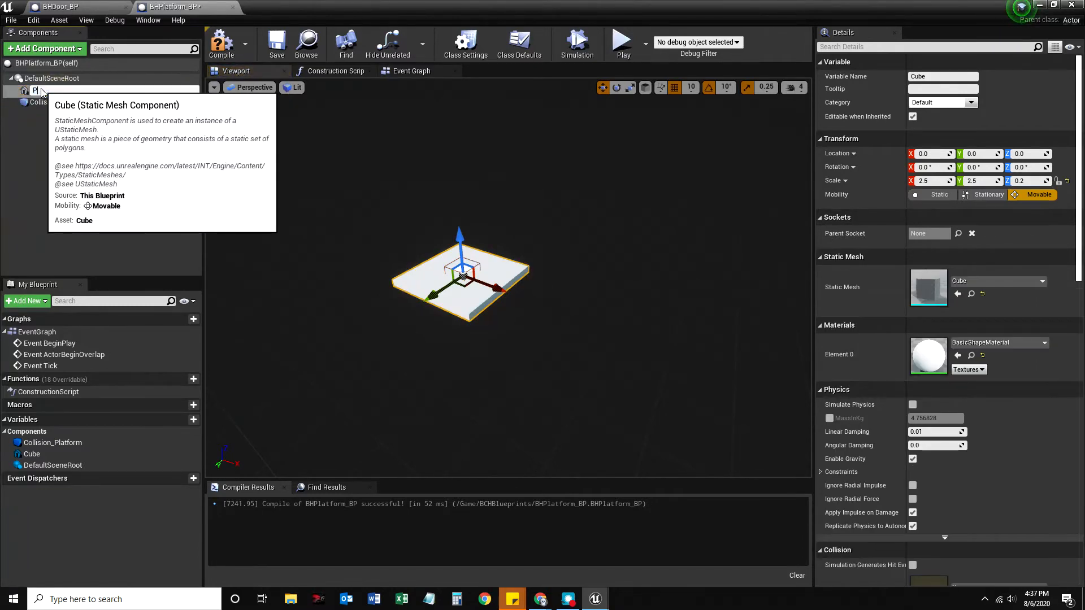
{"action": "key", "text": "Return"}
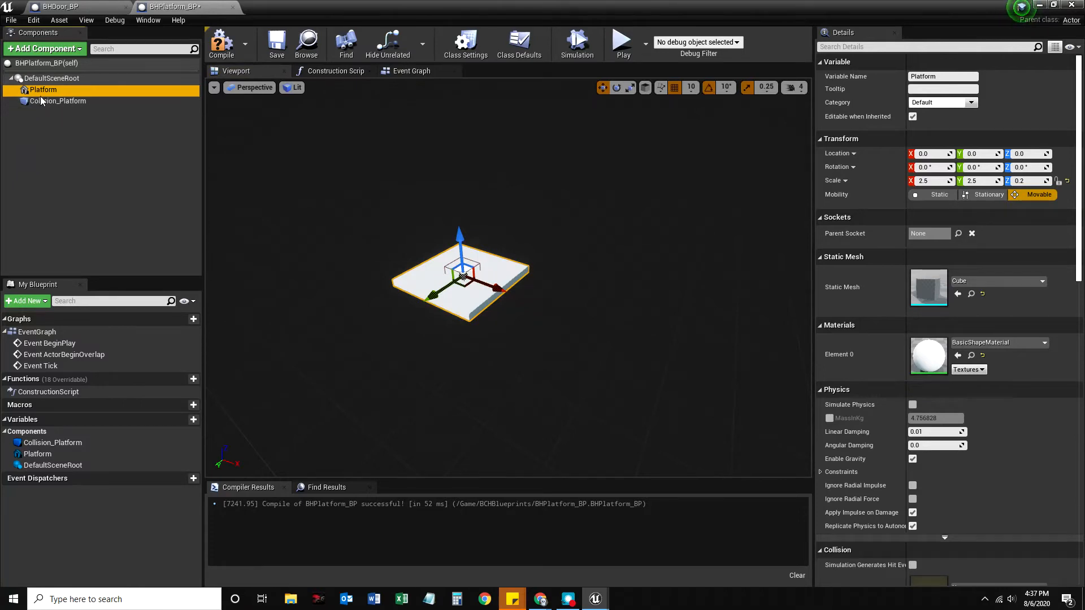
Return to the level, place a Trigger Volume beside the corridor walls as a trial, and delete it.
{"action": "left_click", "coordinate": [1037, 5]}
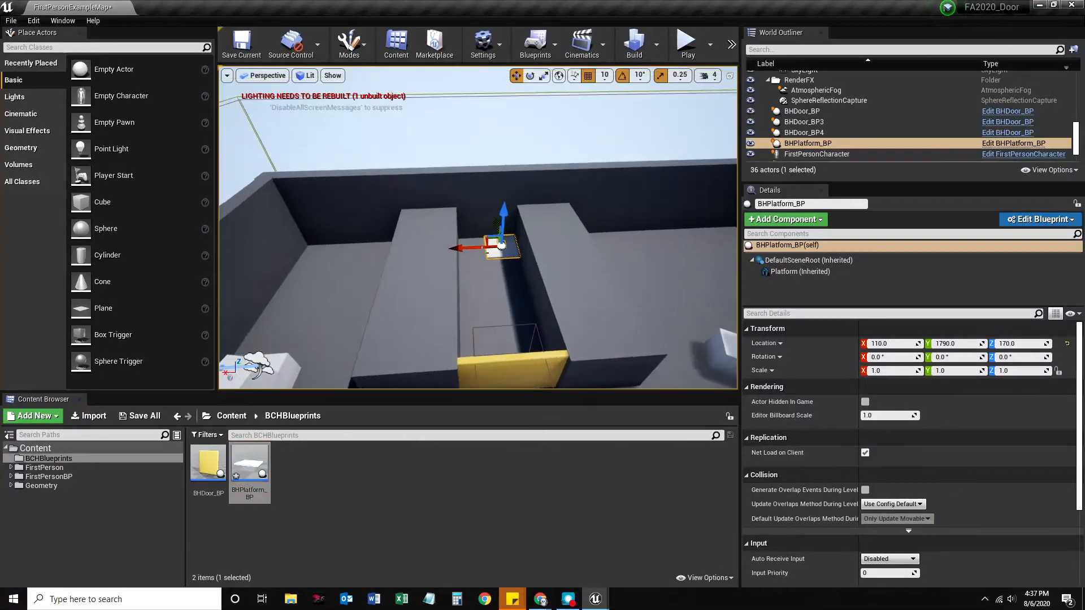
{"action": "left_click", "coordinate": [18, 165]}
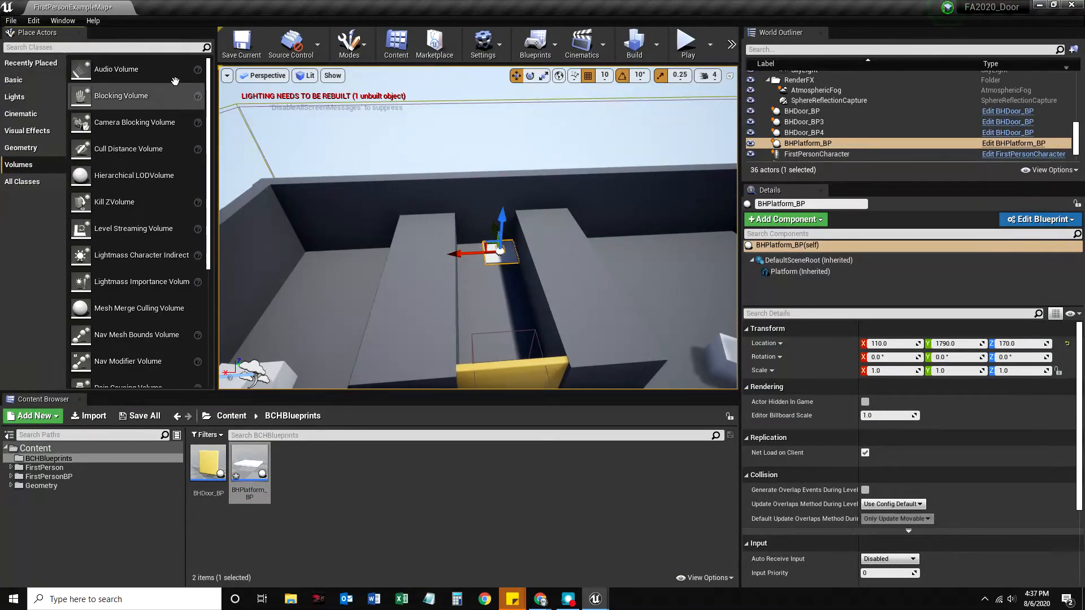
{"action": "scroll", "coordinate": [123, 306], "scroll_direction": "down", "scroll_amount": 5}
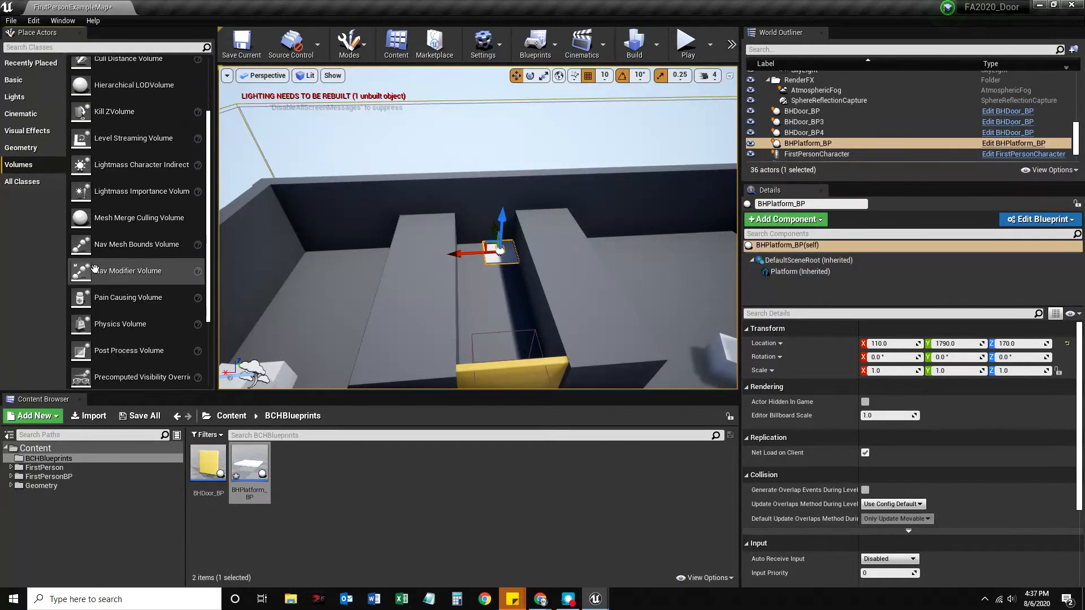
{"action": "left_click_drag", "start_coordinate": [123, 347], "coordinate": [301, 298]}
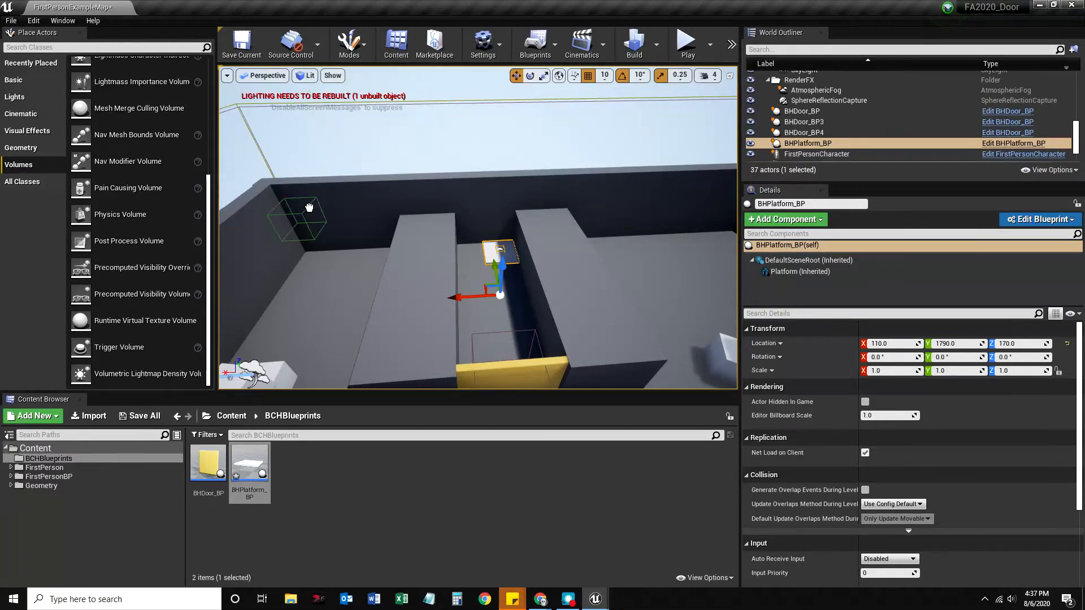
{"action": "left_click", "coordinate": [329, 279]}
{"action": "key", "text": "Delete"}
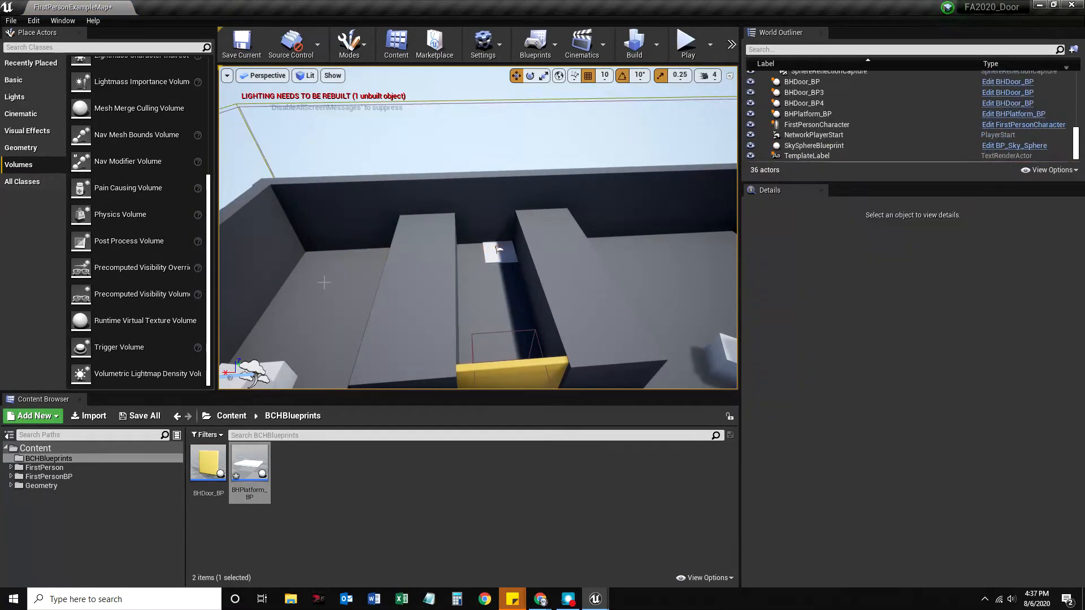
In BHPlatform_BP, enlarge Collision_Platform's box extent to about X 87, Y 75, Z 42 and raise the box to Z 50.
{"action": "double_click", "coordinate": [248, 469]}
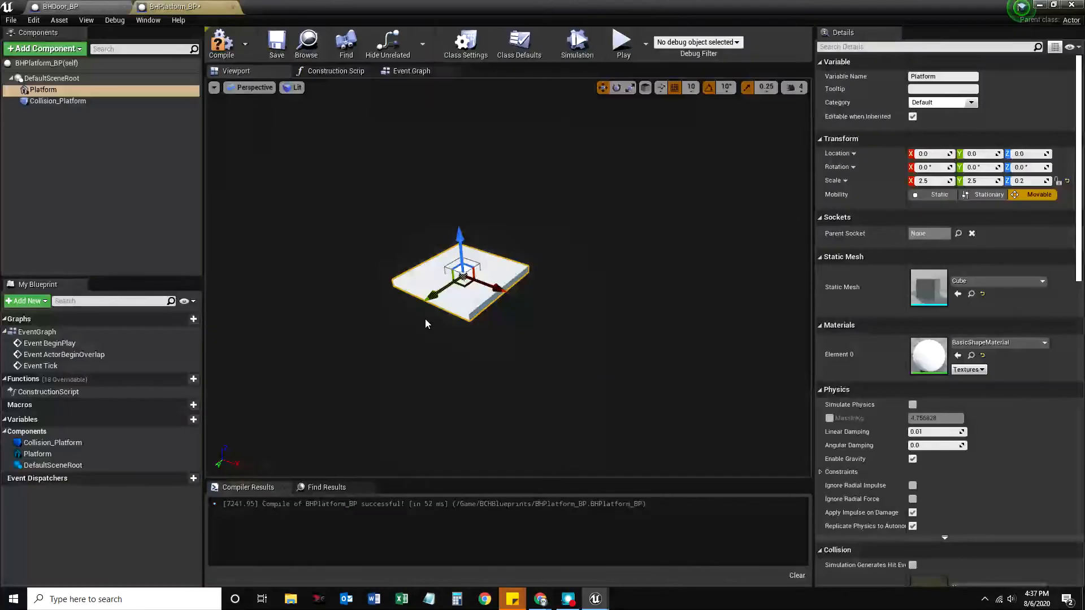
{"action": "scroll", "coordinate": [454, 319], "scroll_direction": "up", "scroll_amount": 5}
{"action": "scroll", "coordinate": [424, 321], "scroll_direction": "down", "scroll_amount": 4}
{"action": "middle_click_drag", "start_coordinate": [422, 321], "coordinate": [418, 322]}
{"action": "scroll", "coordinate": [907, 439], "scroll_direction": "down", "scroll_amount": 3}
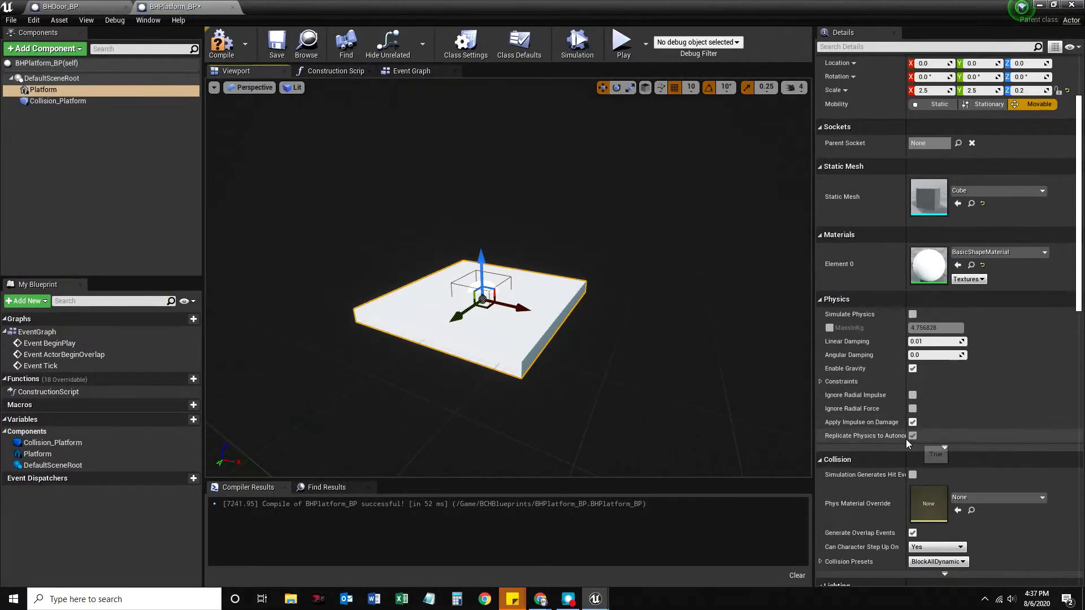
{"action": "left_click", "coordinate": [58, 101]}
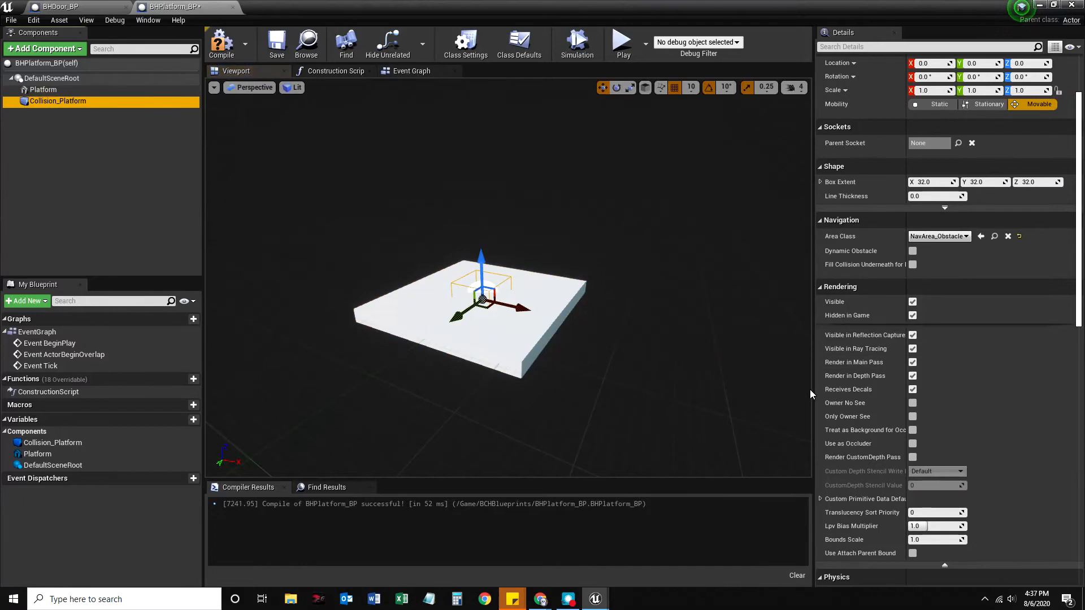
{"action": "scroll", "coordinate": [872, 405], "scroll_direction": "down", "scroll_amount": 2}
{"action": "scroll", "coordinate": [873, 405], "scroll_direction": "up", "scroll_amount": 3}
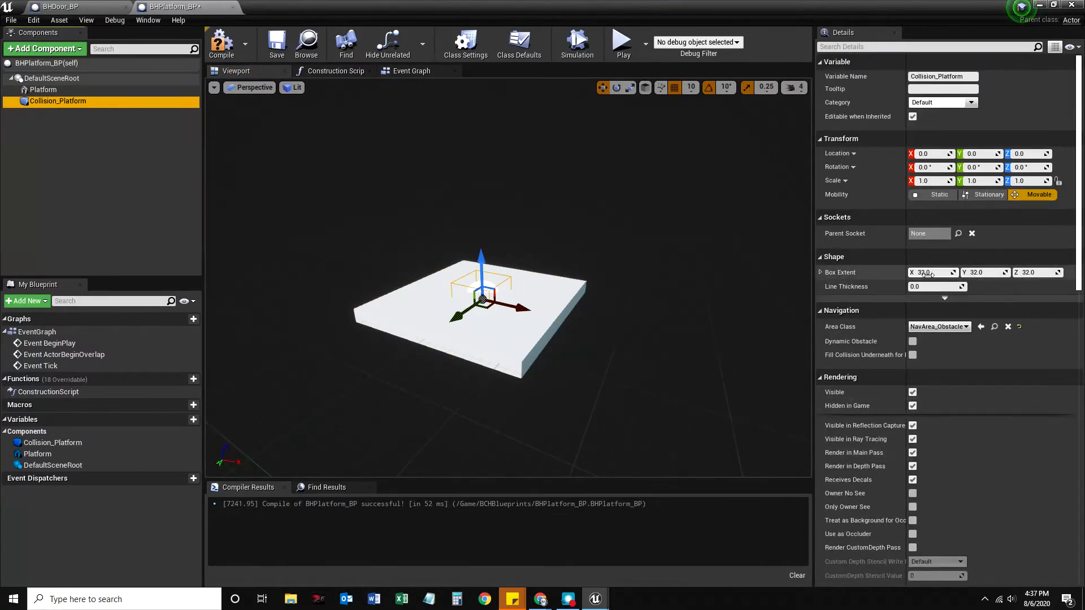
{"action": "left_click_drag", "start_coordinate": [924, 272], "coordinate": [927, 272]}
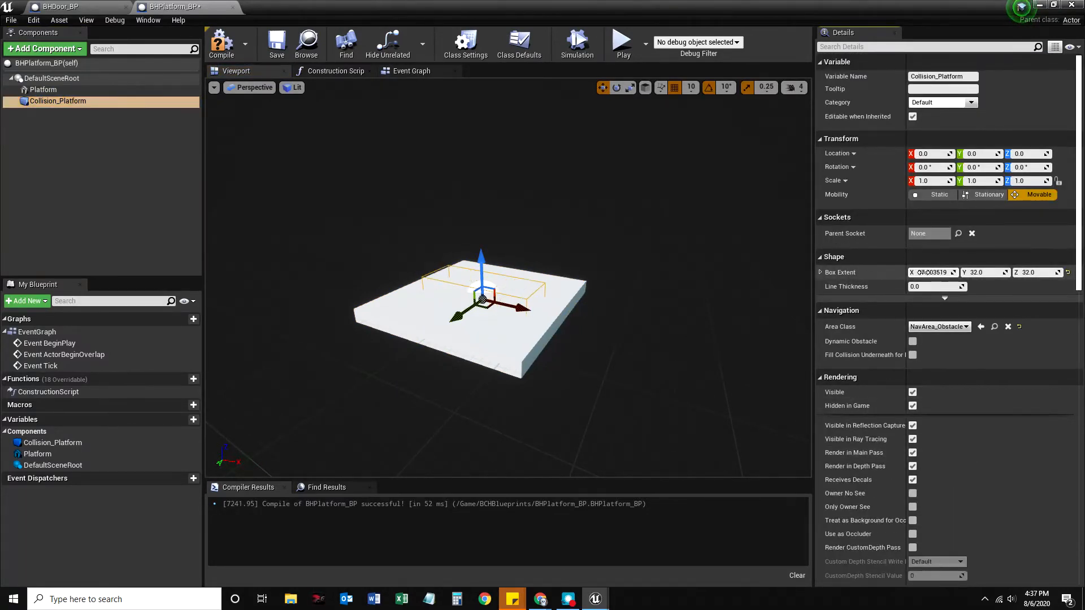
{"action": "left_click_drag", "start_coordinate": [977, 272], "coordinate": [1039, 274]}
{"action": "mouse_move", "coordinate": [484, 269]}
{"action": "left_mouse_down"}
{"action": "mouse_move", "coordinate": [483, 237]}
{"action": "mouse_move", "coordinate": [484, 271]}
{"action": "left_mouse_up"}
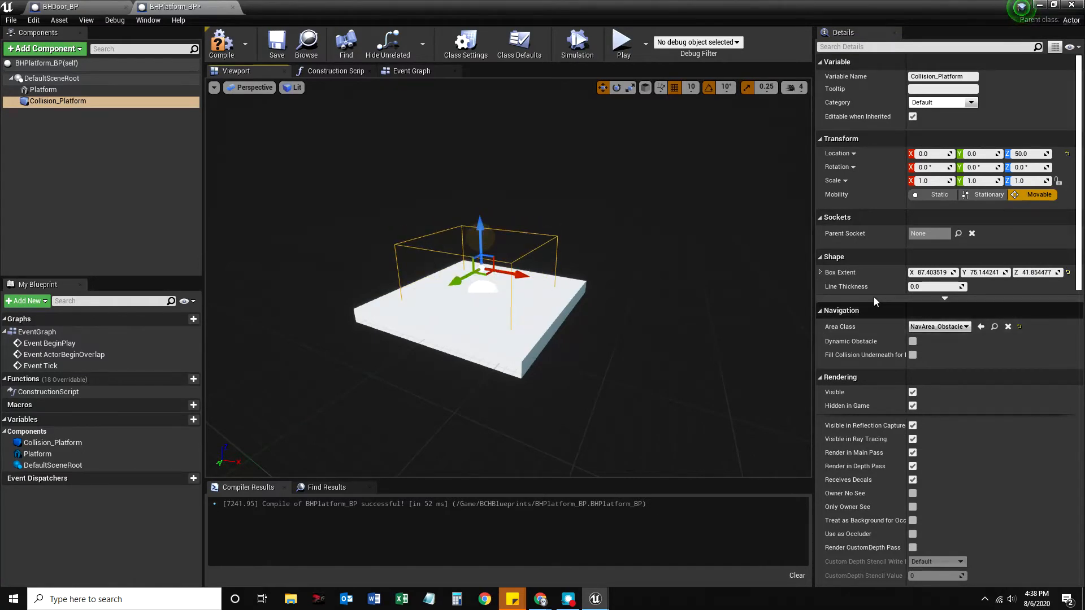
Set Collision_Platform's box extent to X 120, Y 120, Z 45 so it covers the platform.
{"action": "left_click_drag", "start_coordinate": [931, 273], "coordinate": [936, 272]}
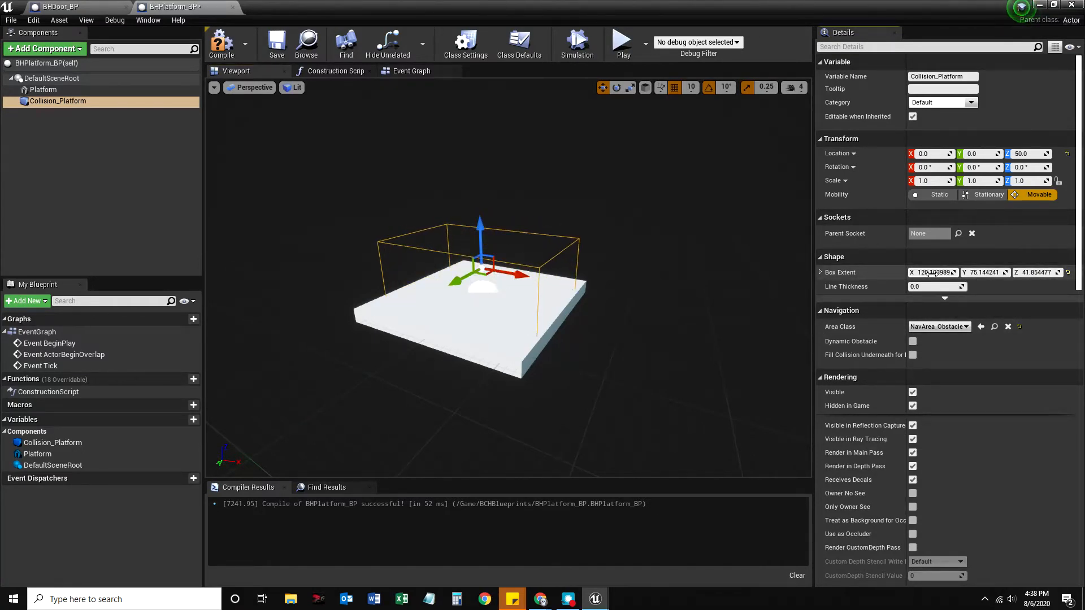
{"action": "left_click", "coordinate": [939, 273]}
{"action": "key", "text": "Return"}
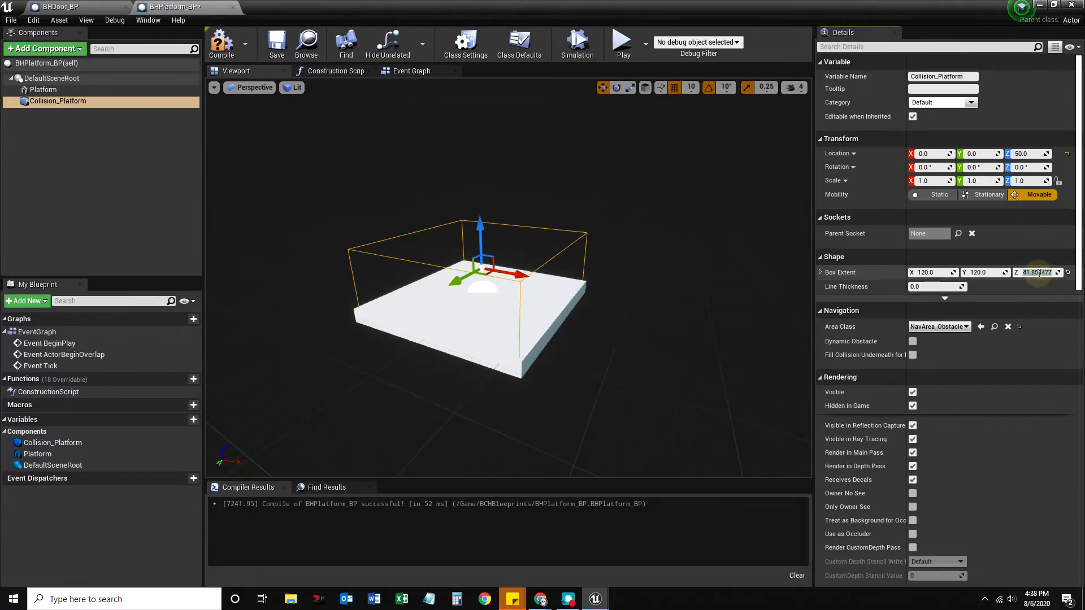
{"action": "type", "text": "45"}
{"action": "key", "text": "Return"}
{"action": "scroll", "coordinate": [632, 245], "scroll_direction": "up", "scroll_amount": 3}
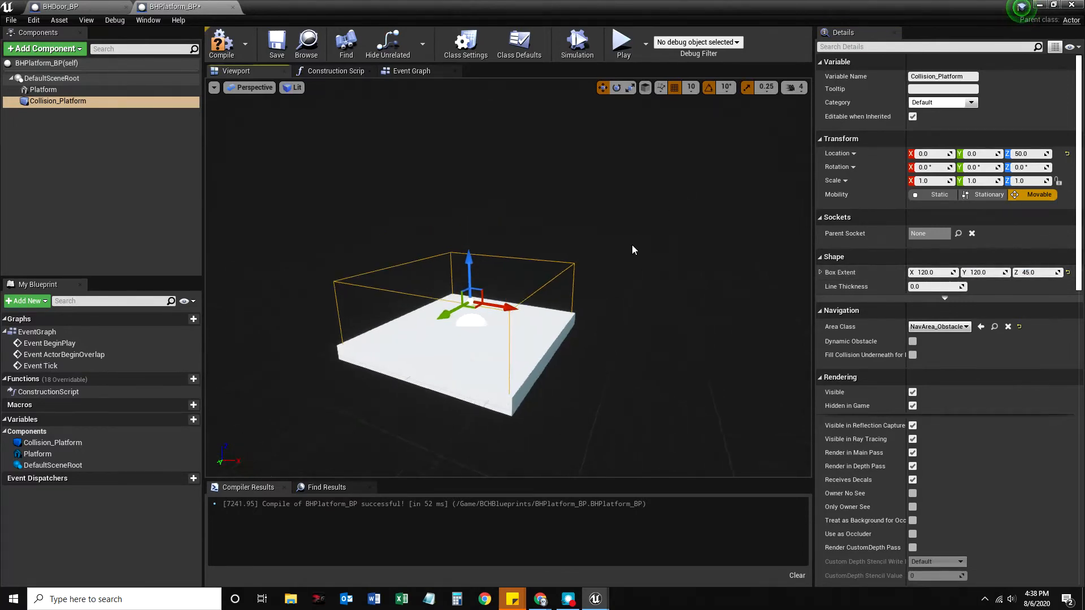
{"action": "key", "text": "f"}
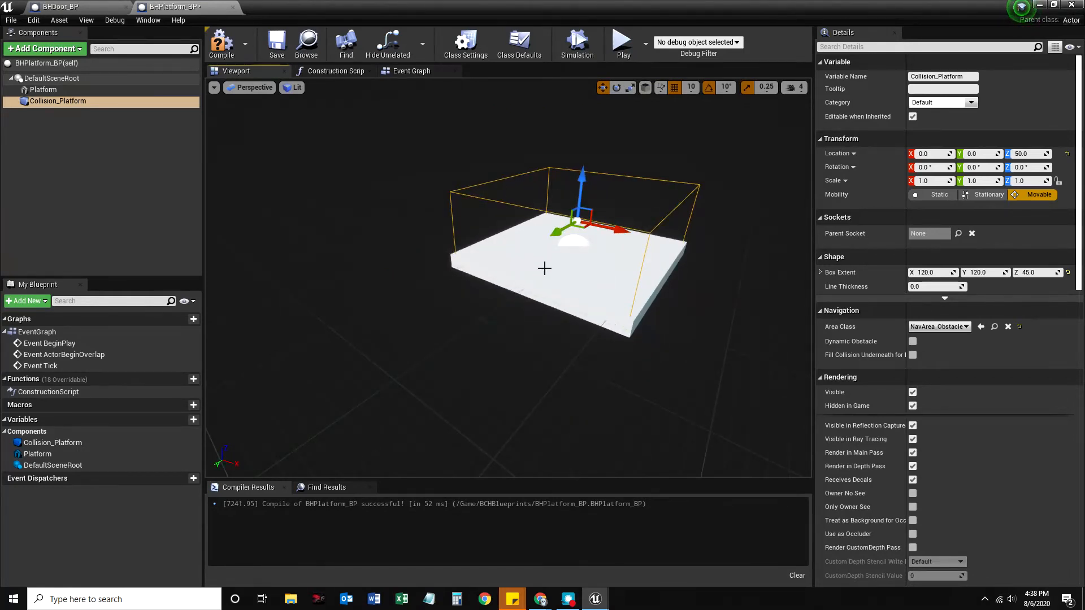
{"action": "scroll", "coordinate": [551, 274], "scroll_direction": "down", "scroll_amount": 3}
{"action": "scroll", "coordinate": [554, 281], "scroll_direction": "up", "scroll_amount": 3}
{"action": "scroll", "coordinate": [587, 284], "scroll_direction": "down", "scroll_amount": 3}
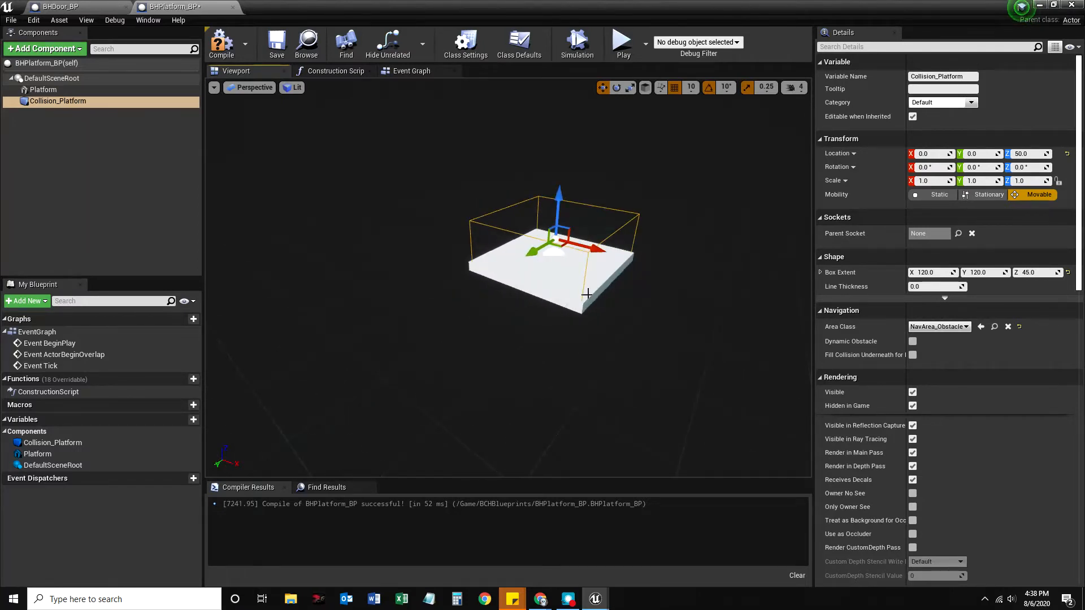
Compile and save BHPlatform_BP, and close its editor to return to the level.
{"action": "left_click", "coordinate": [468, 354]}
{"action": "left_click", "coordinate": [222, 43]}
{"action": "left_click", "coordinate": [276, 43]}
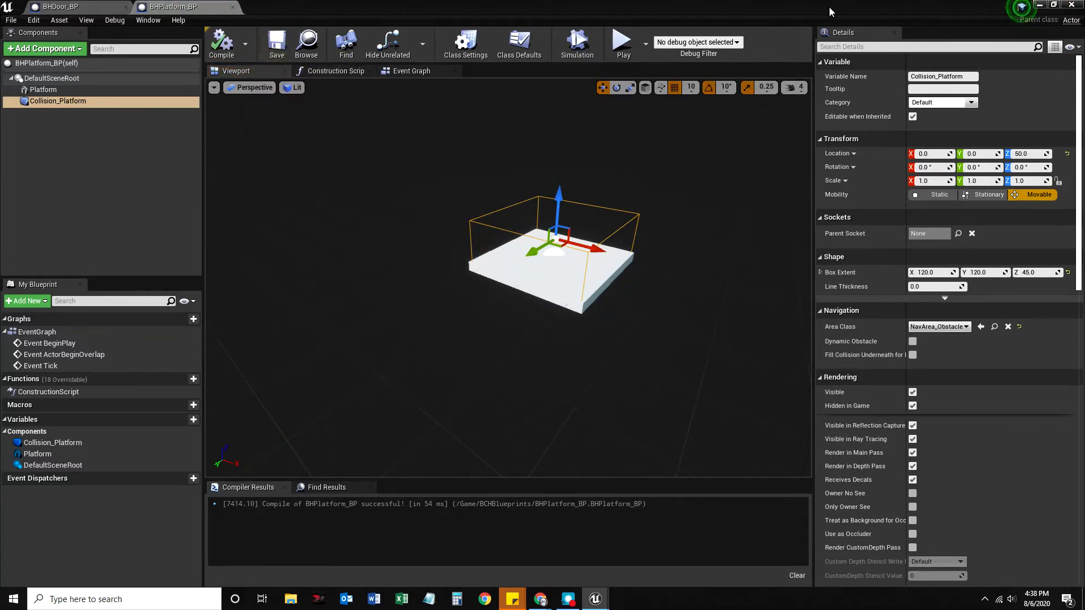
{"action": "left_click_drag", "start_coordinate": [869, 8], "coordinate": [823, 264]}
{"action": "left_click", "coordinate": [1000, 264]}
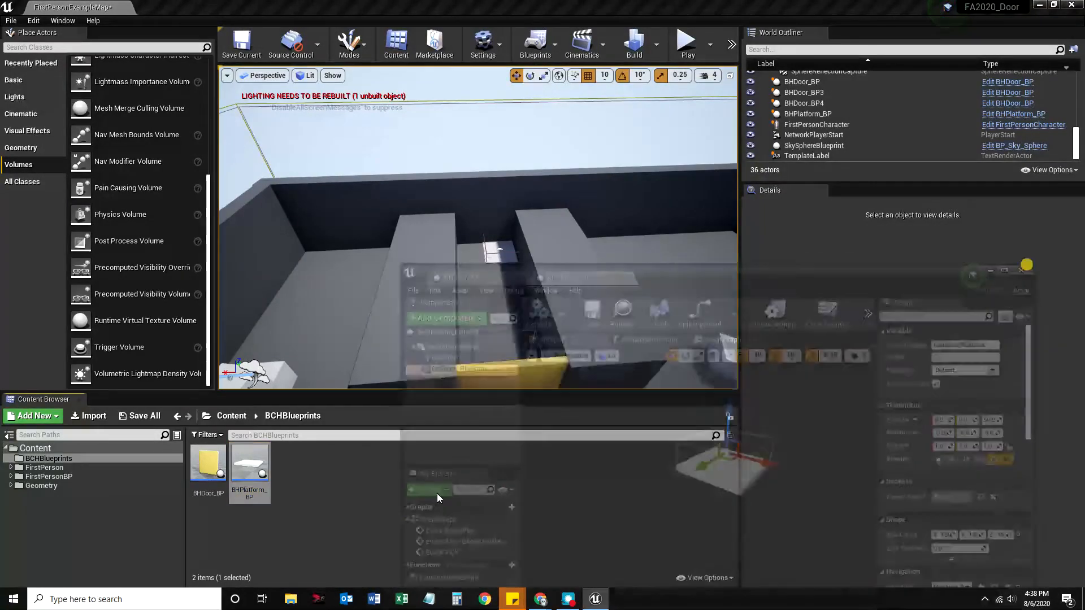
Duplicate BHPlatform_BP as Copy and place an instance of it in the corridor between the door and the existing platform.
{"action": "right_click", "coordinate": [251, 478]}
{"action": "left_click", "coordinate": [251, 475]}
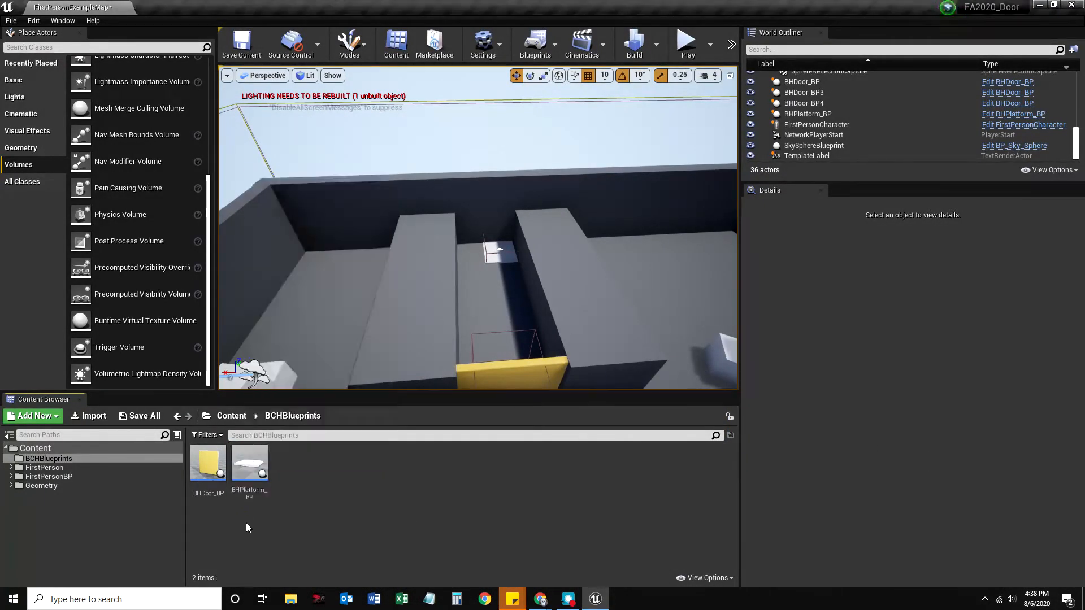
{"action": "right_click", "coordinate": [251, 473]}
{"action": "left_click", "coordinate": [301, 246]}
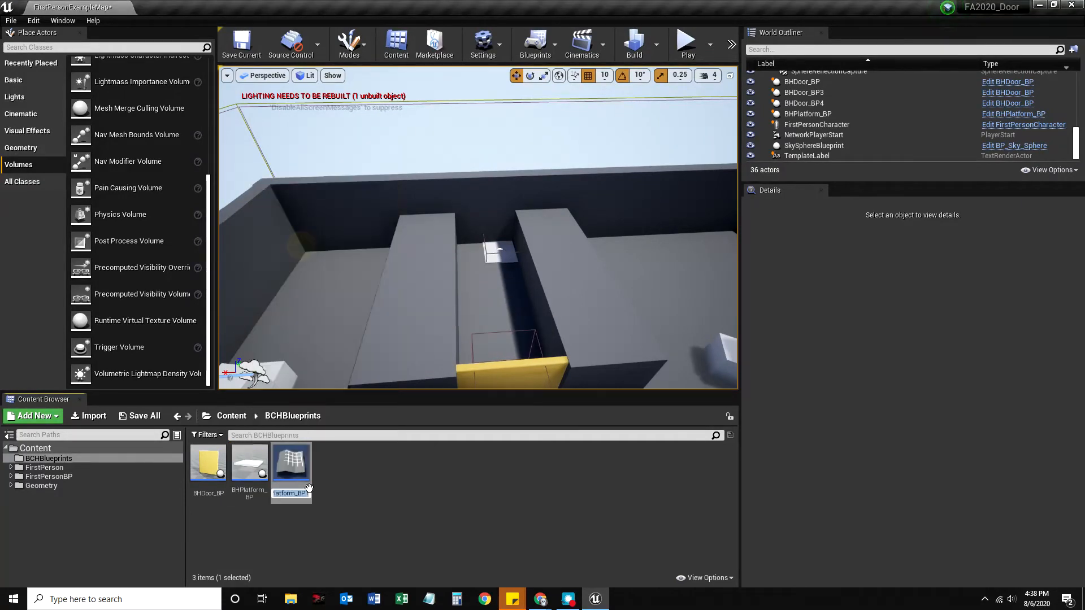
{"action": "key", "text": "Return"}
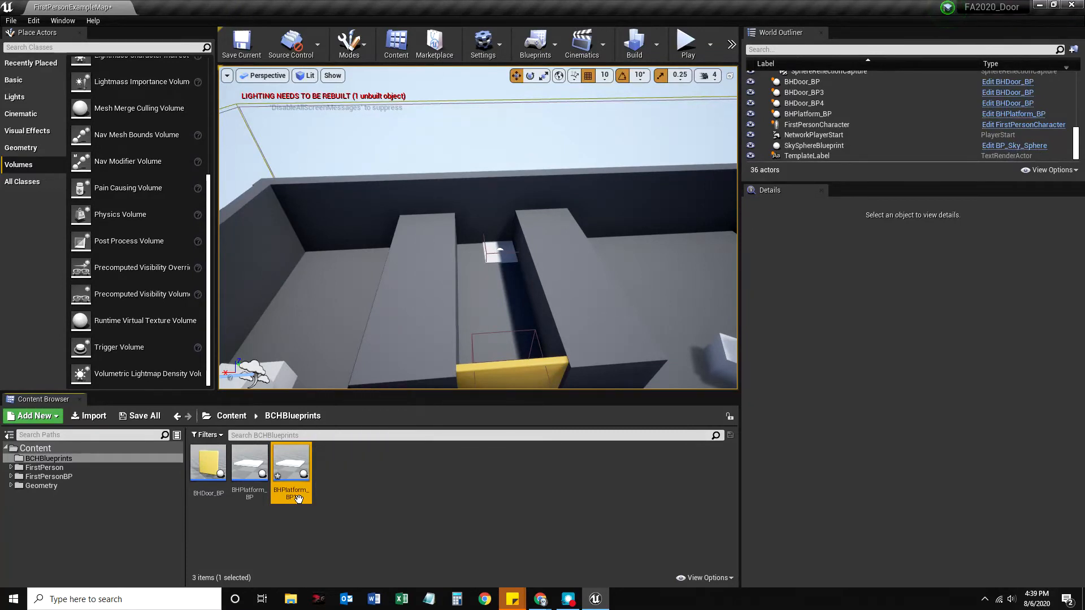
{"action": "left_click", "coordinate": [290, 496]}
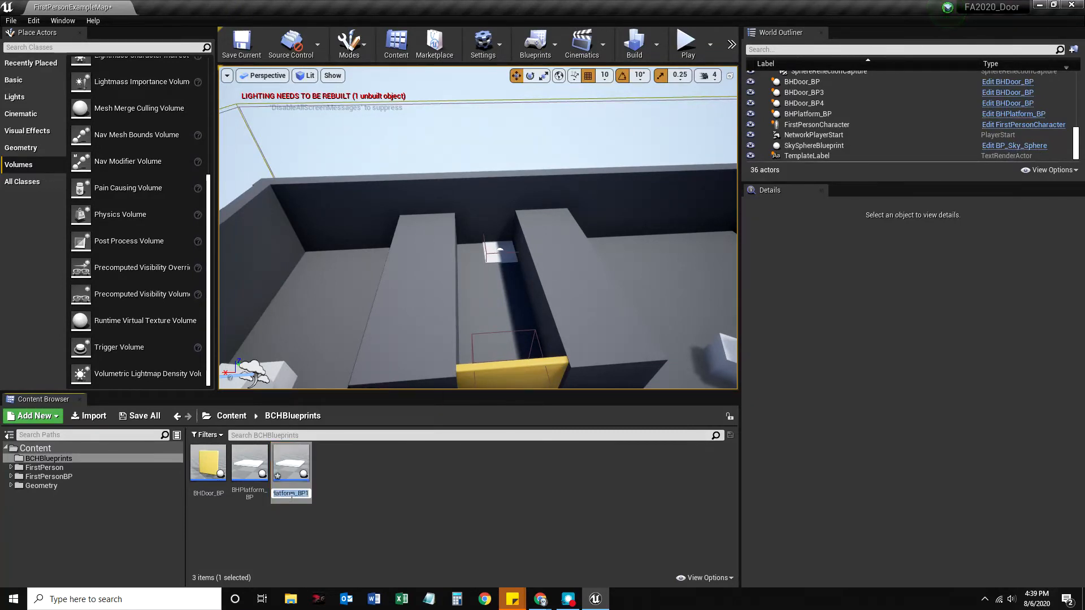
{"action": "type", "text": "Copy"}
{"action": "key", "text": "Return"}
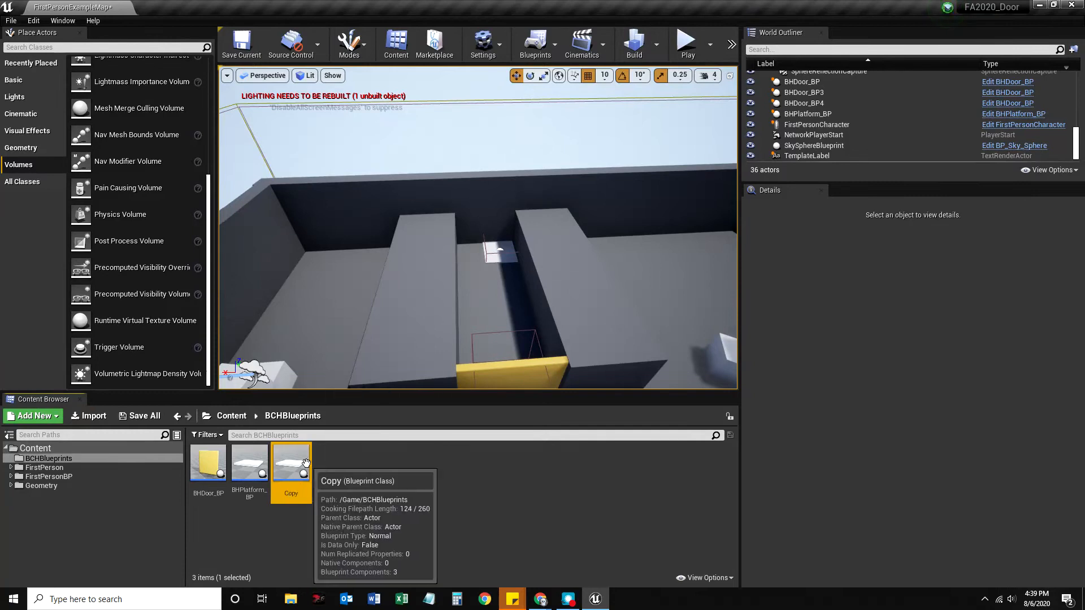
{"action": "left_click_drag", "start_coordinate": [291, 496], "coordinate": [508, 294]}
Open BHPlatform_BP and make Collision_Platform a child of the Platform component.
{"action": "double_click", "coordinate": [249, 463]}
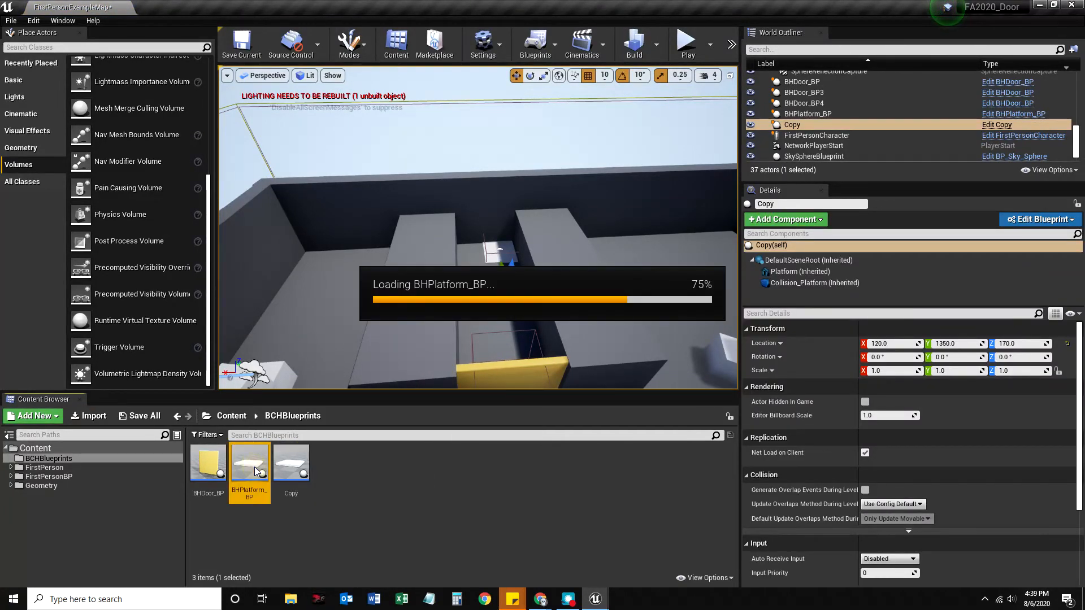
{"action": "left_click", "coordinate": [427, 369]}
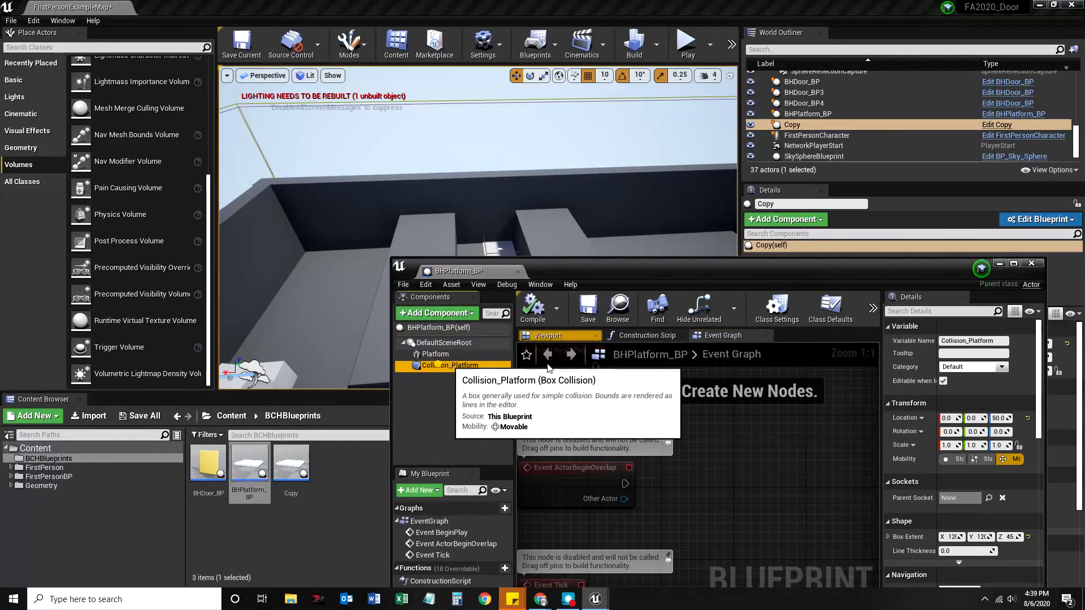
{"action": "left_click", "coordinate": [1013, 264]}
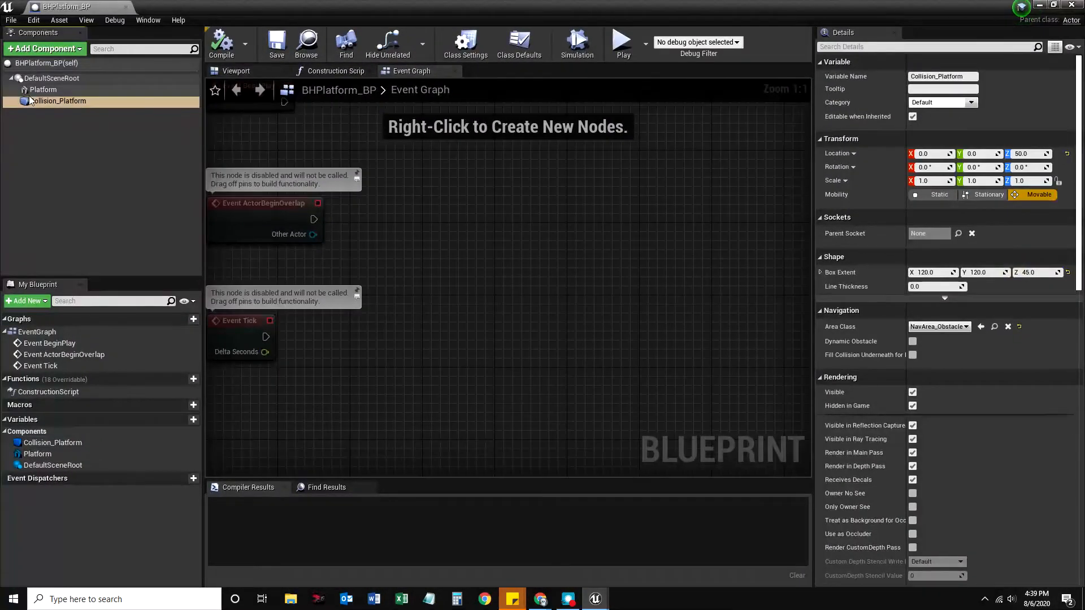
{"action": "left_click", "coordinate": [242, 72]}
{"action": "left_click_drag", "start_coordinate": [67, 101], "coordinate": [48, 94]}
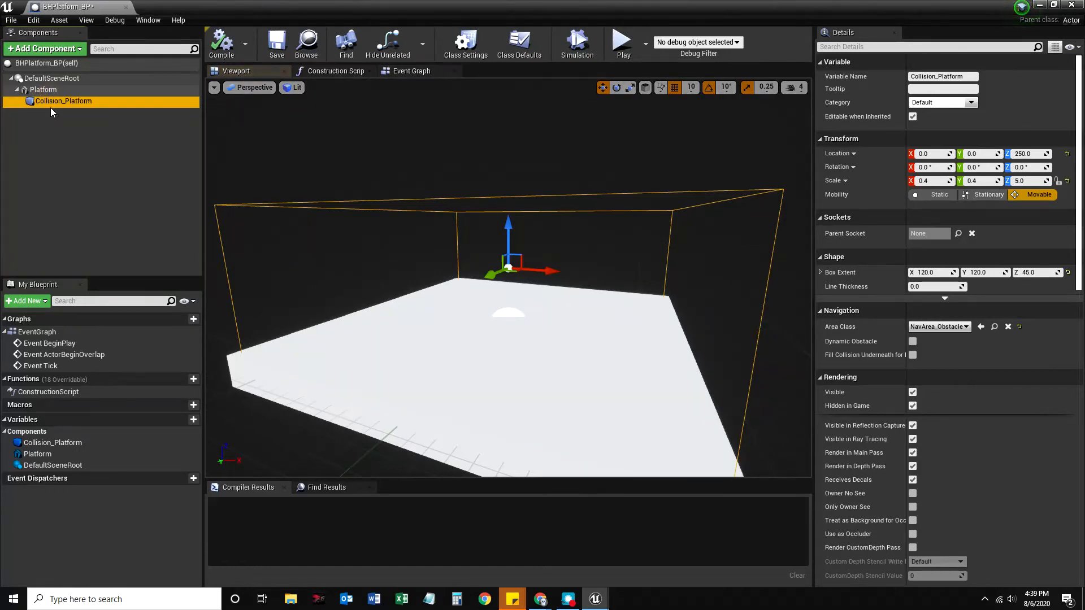
Test the attachment by moving first Collision_Platform and then its parent Platform along X, undoing each move.
{"action": "left_click", "coordinate": [39, 95]}
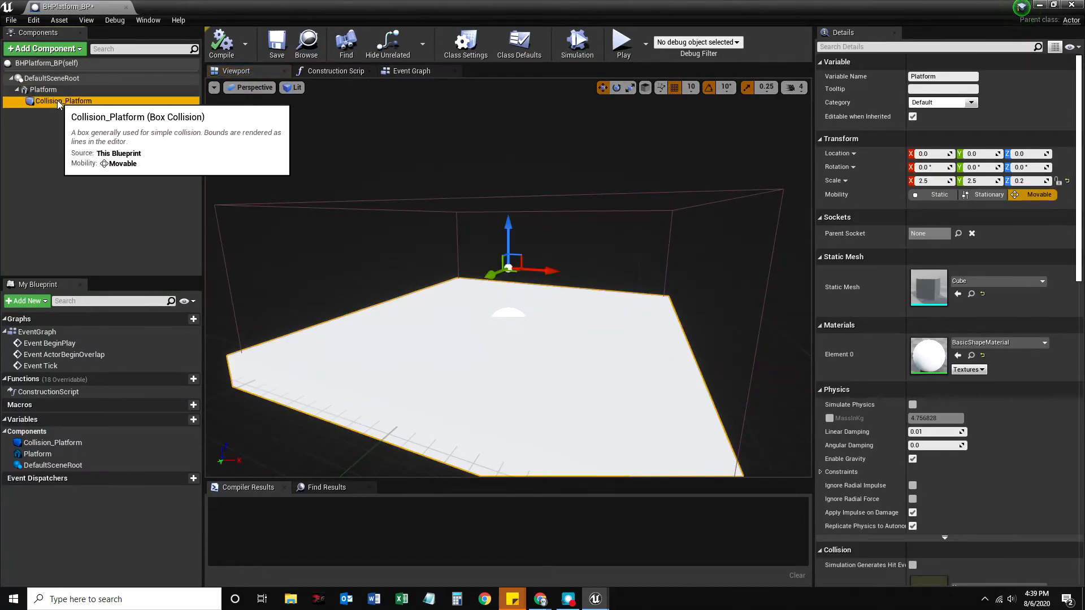
{"action": "left_click", "coordinate": [43, 91]}
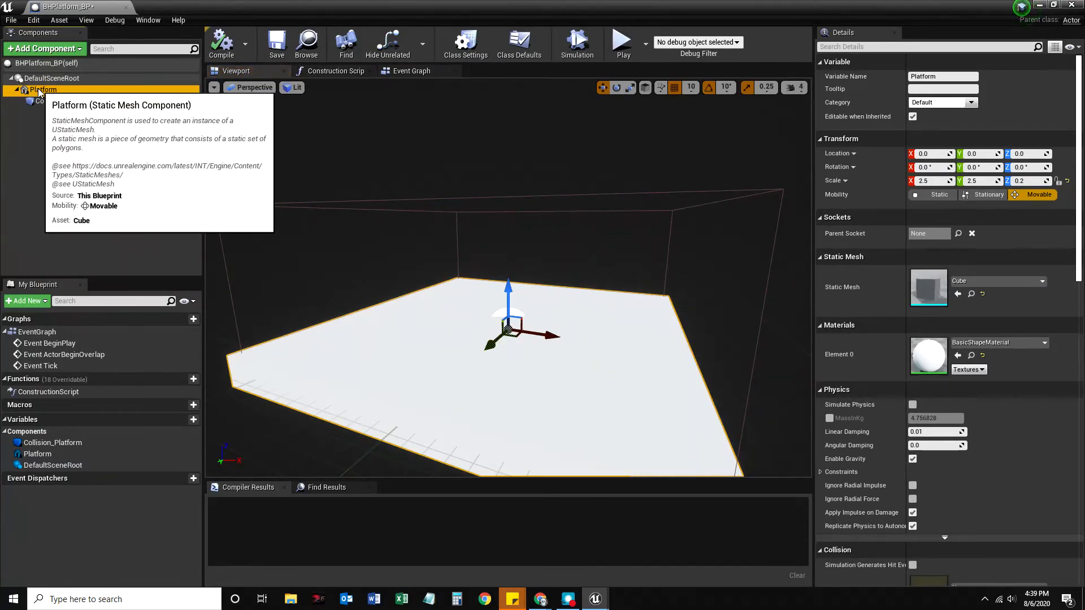
{"action": "left_click", "coordinate": [45, 101]}
{"action": "left_click_drag", "start_coordinate": [544, 268], "coordinate": [508, 285]}
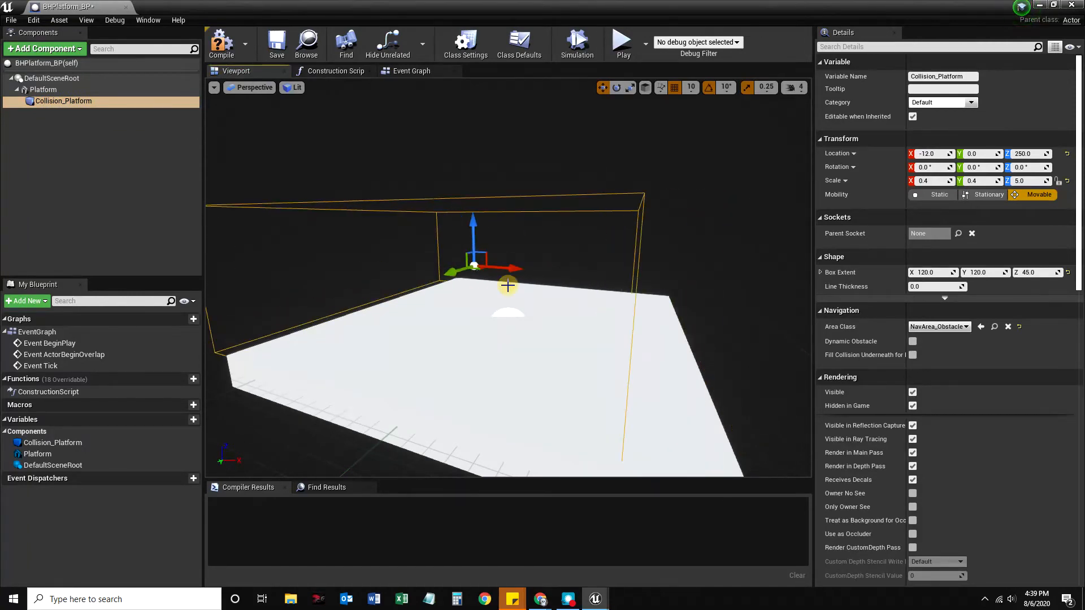
{"action": "key", "text": "ctrl+z"}
{"action": "left_click", "coordinate": [48, 90]}
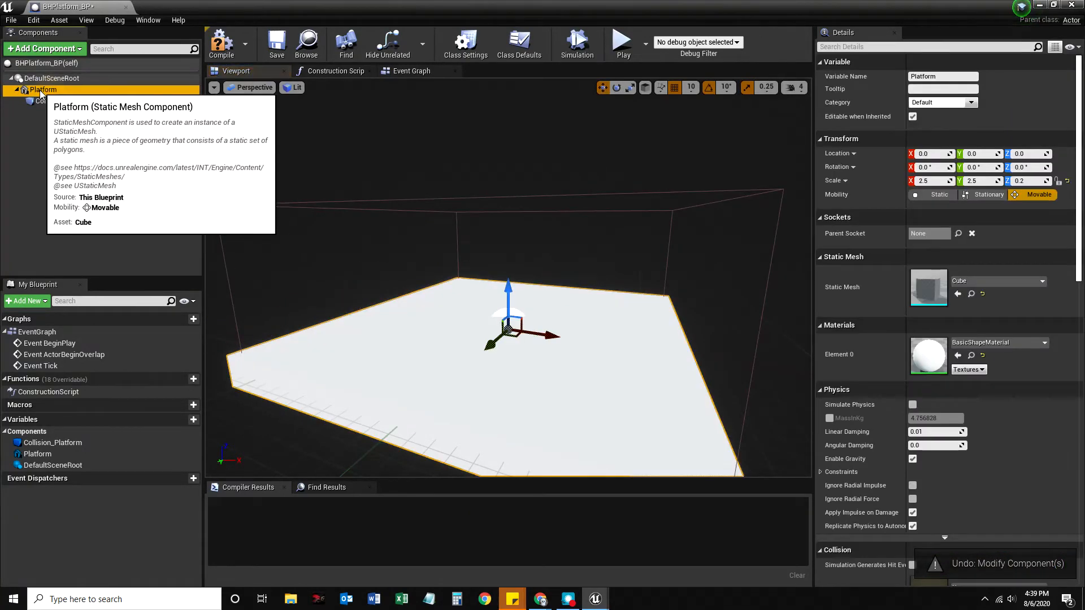
{"action": "left_click_drag", "start_coordinate": [540, 337], "coordinate": [586, 353]}
{"action": "key", "text": "ctrl+z"}
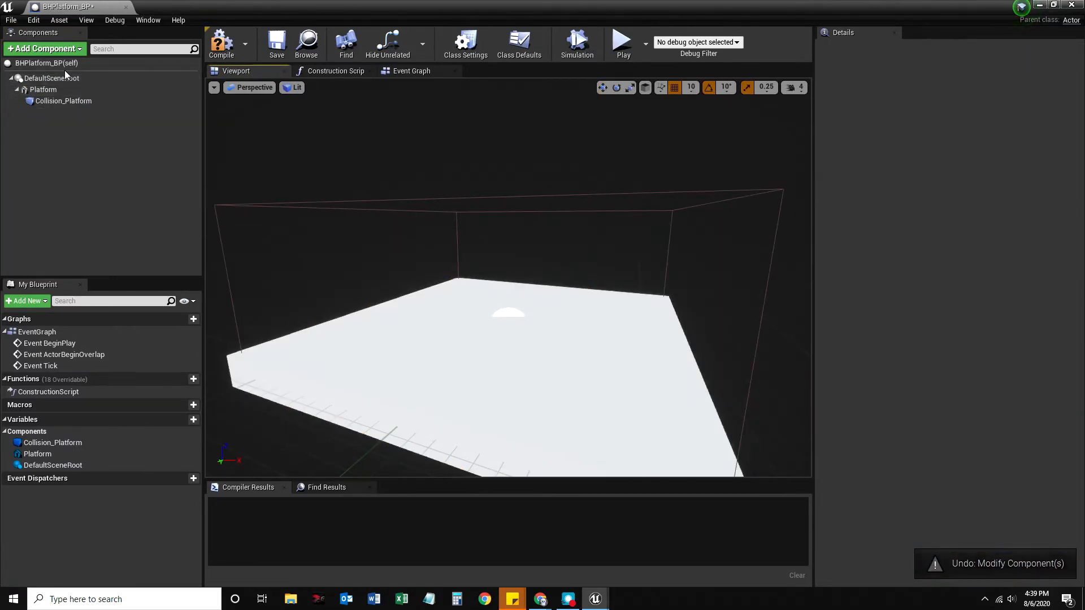
Compile and save BHPlatform_BP with the nested collision box, and return to the level.
{"action": "left_click", "coordinate": [221, 42]}
{"action": "left_click", "coordinate": [276, 43]}
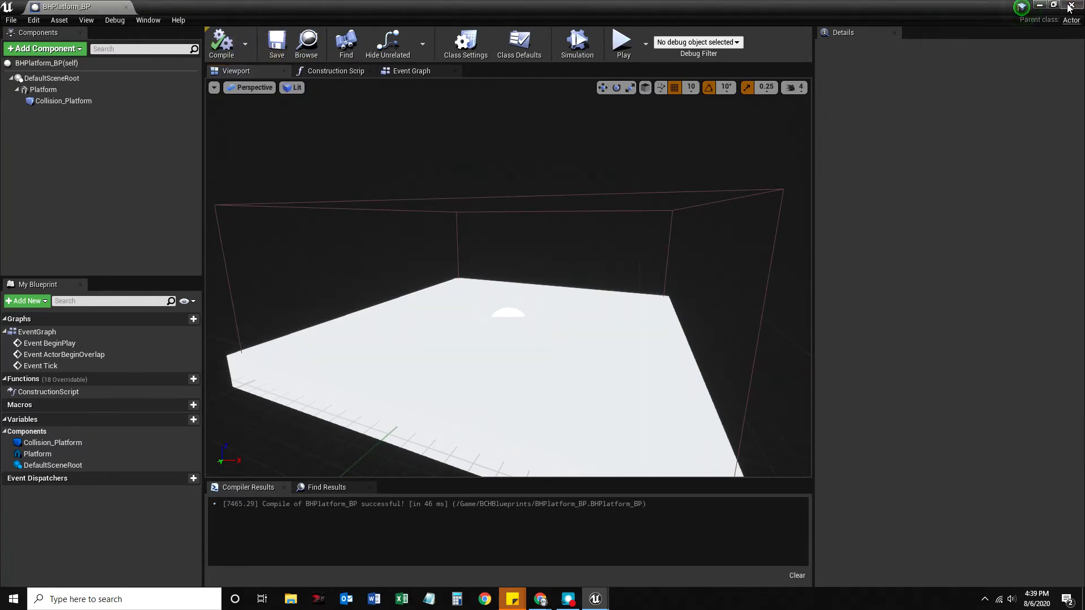
{"action": "left_click", "coordinate": [1041, 5]}
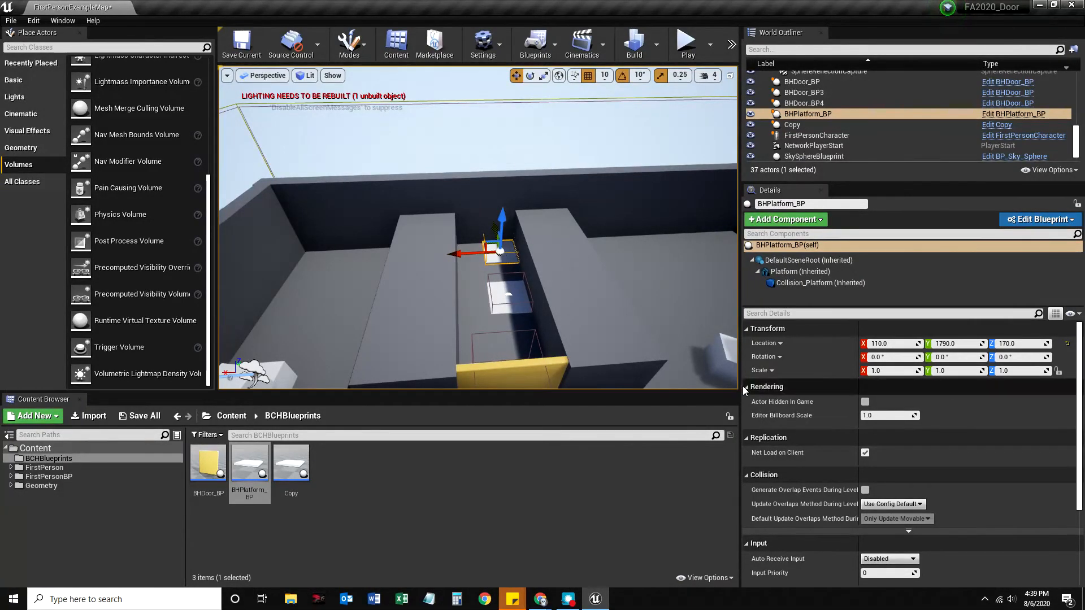
Raise the Platform component of the BHPlatform_BP instance in the level to Z 130.
{"action": "left_click", "coordinate": [790, 273]}
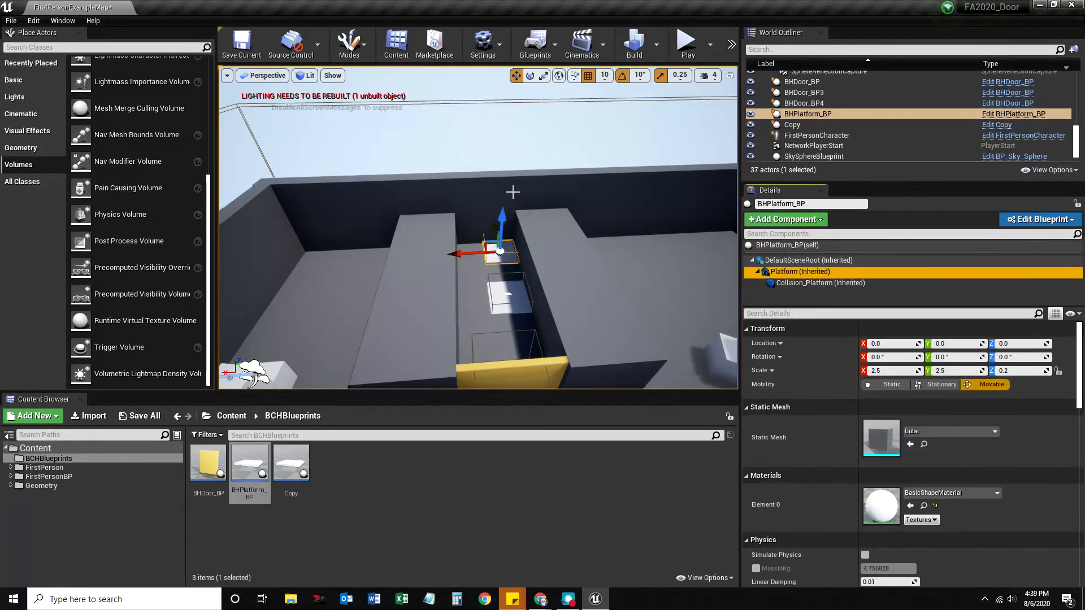
{"action": "mouse_move", "coordinate": [503, 226]}
{"action": "left_mouse_down"}
{"action": "mouse_move", "coordinate": [505, 177]}
{"action": "mouse_move", "coordinate": [503, 207]}
{"action": "left_mouse_up"}
{"action": "scroll", "coordinate": [493, 249], "scroll_direction": "up", "scroll_amount": 3}
{"action": "scroll", "coordinate": [499, 288], "scroll_direction": "up", "scroll_amount": 5}
{"action": "right_click_drag", "start_coordinate": [499, 294], "coordinate": [660, 376]}
{"action": "left_click_drag", "start_coordinate": [386, 138], "coordinate": [395, 167]}
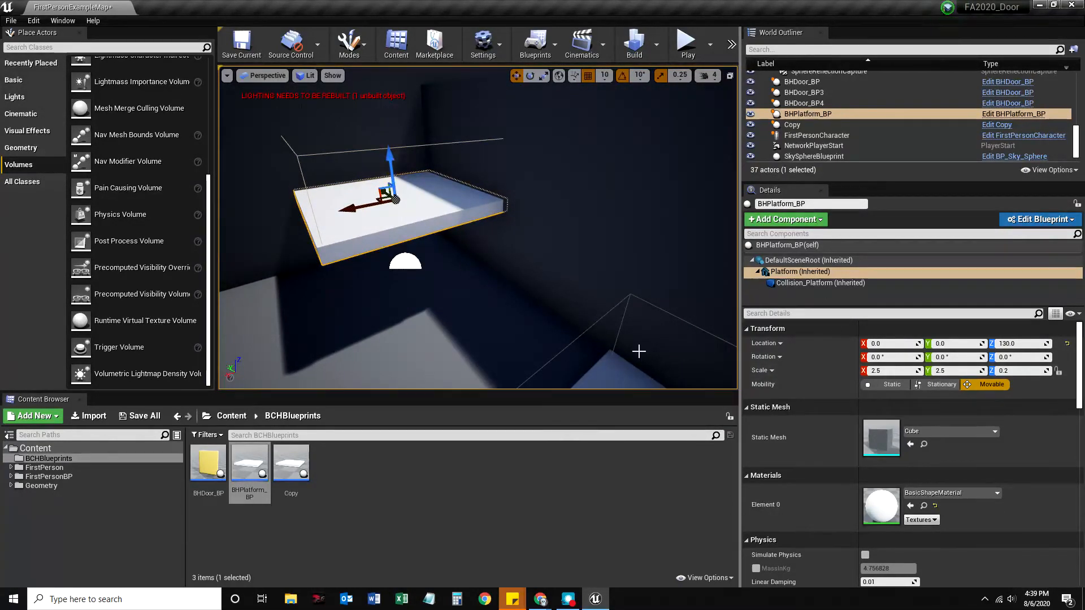
Raise the Platform component of the Copy instance to Z 40 to compare how its unattached collision box behaves.
{"action": "left_click", "coordinate": [616, 365]}
{"action": "scroll", "coordinate": [615, 365], "scroll_direction": "down", "scroll_amount": 5}
{"action": "scroll", "coordinate": [616, 365], "scroll_direction": "up", "scroll_amount": 2}
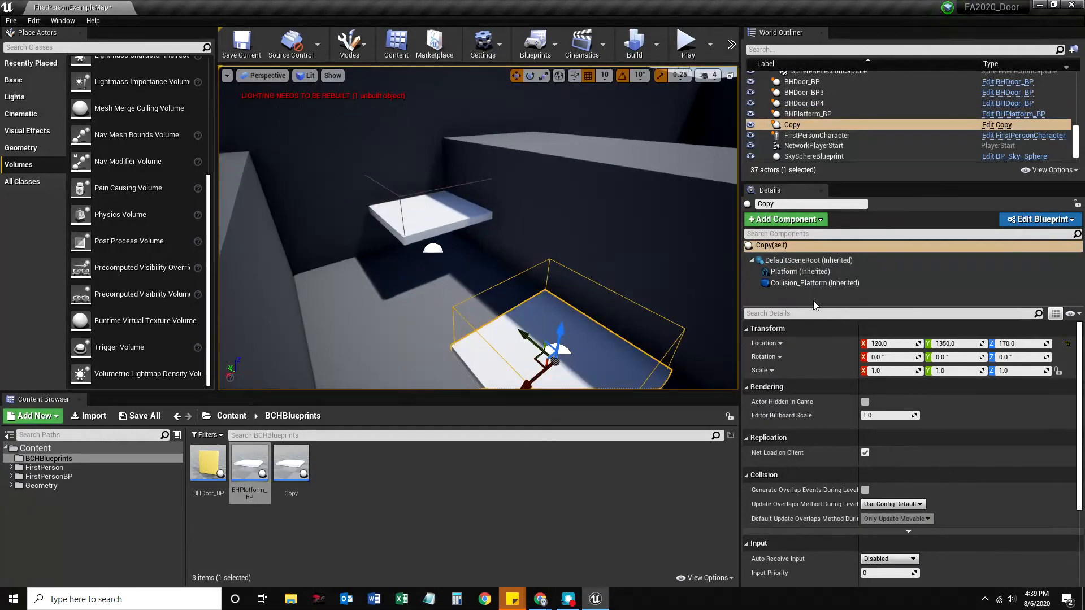
{"action": "left_click", "coordinate": [780, 274]}
{"action": "scroll", "coordinate": [571, 326], "scroll_direction": "down", "scroll_amount": 3}
{"action": "mouse_move", "coordinate": [521, 275]}
{"action": "left_mouse_down"}
{"action": "mouse_move", "coordinate": [516, 215]}
{"action": "mouse_move", "coordinate": [517, 300]}
{"action": "mouse_move", "coordinate": [522, 170]}
{"action": "mouse_move", "coordinate": [522, 270]}
{"action": "left_mouse_up"}
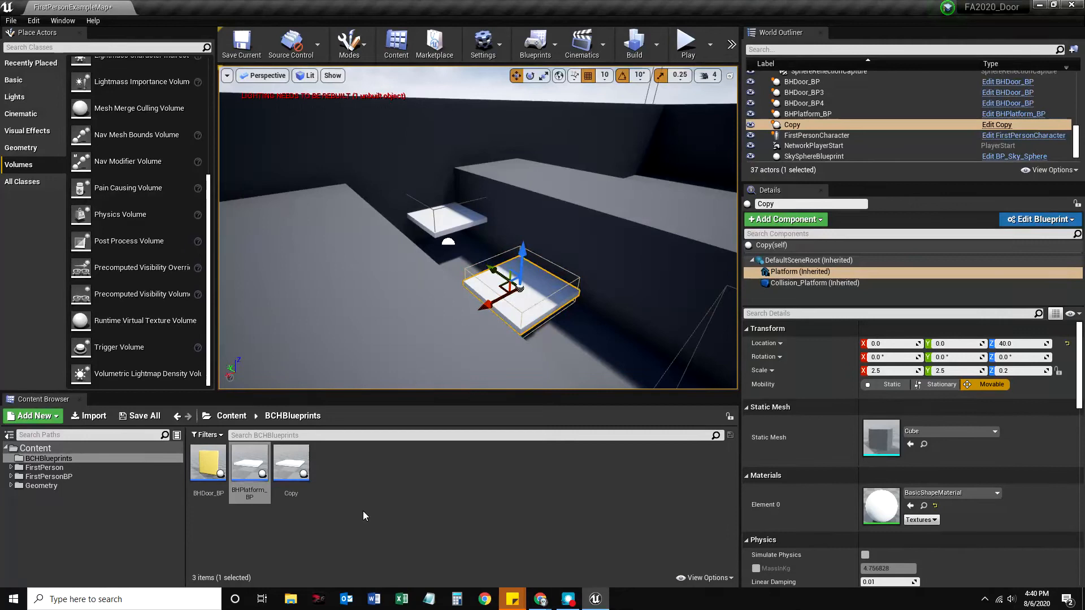
{"action": "left_click", "coordinate": [291, 463]}
{"action": "key", "text": "Delete"}
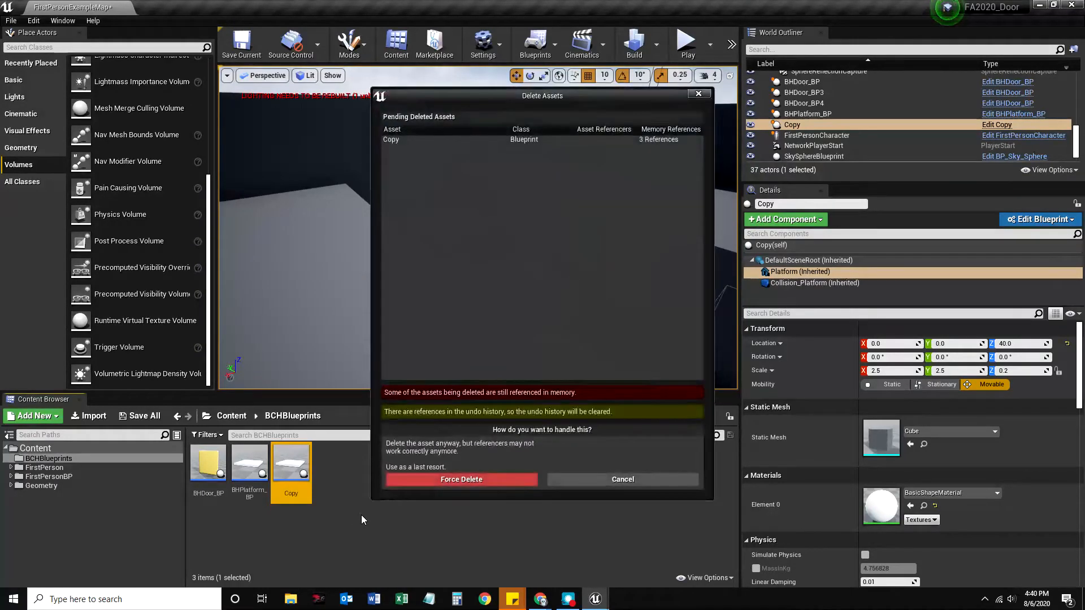
{"action": "left_click", "coordinate": [622, 480]}
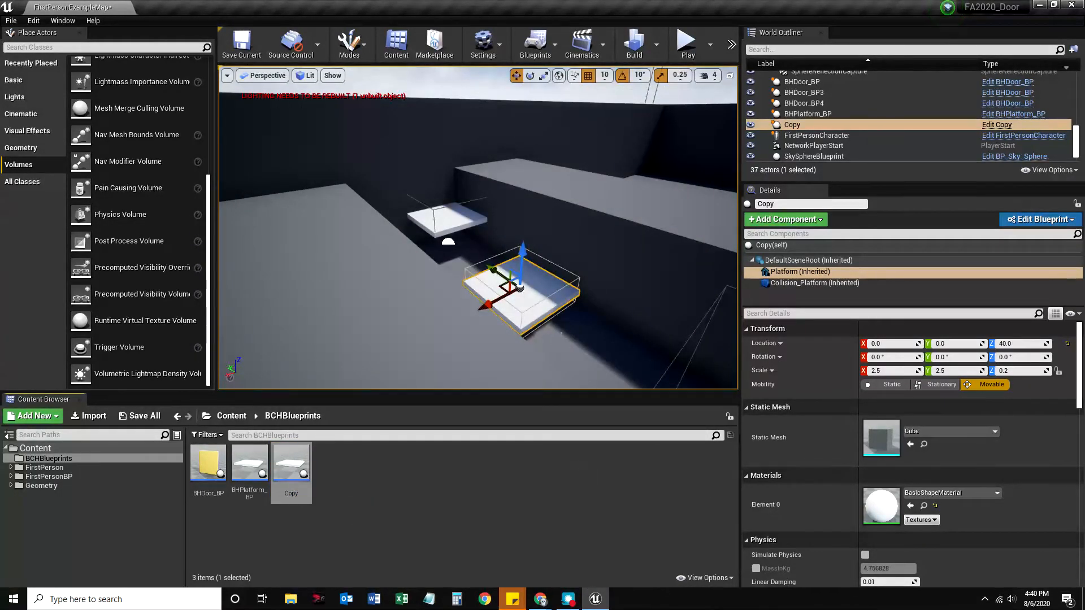
Delete the Copy instance from the corridor, and save the level together with its built data.
{"action": "left_click", "coordinate": [526, 270]}
{"action": "key", "text": "Delete"}
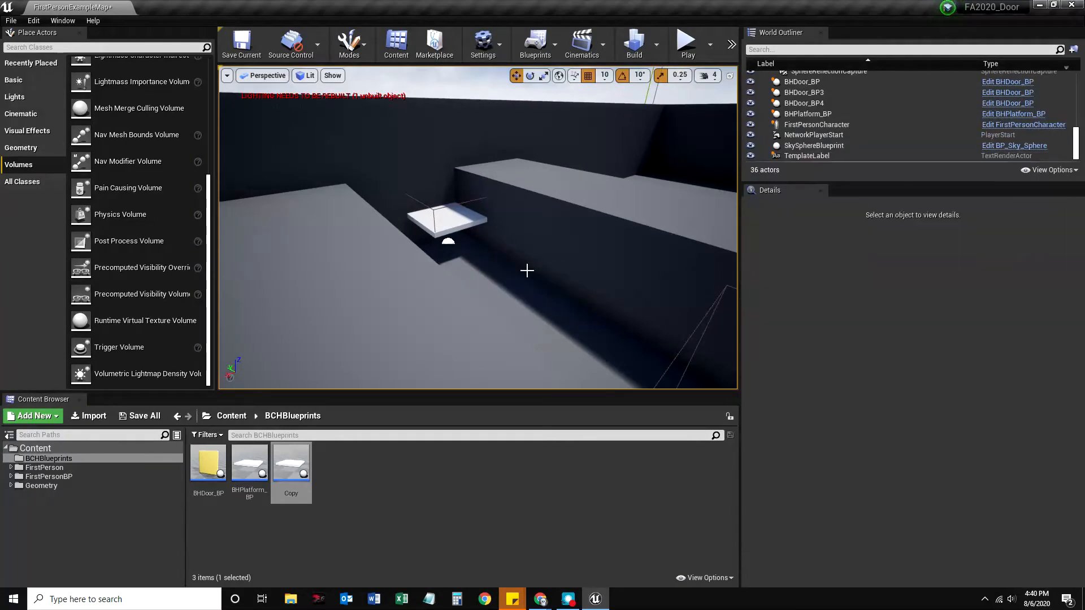
{"action": "left_click", "coordinate": [140, 416]}
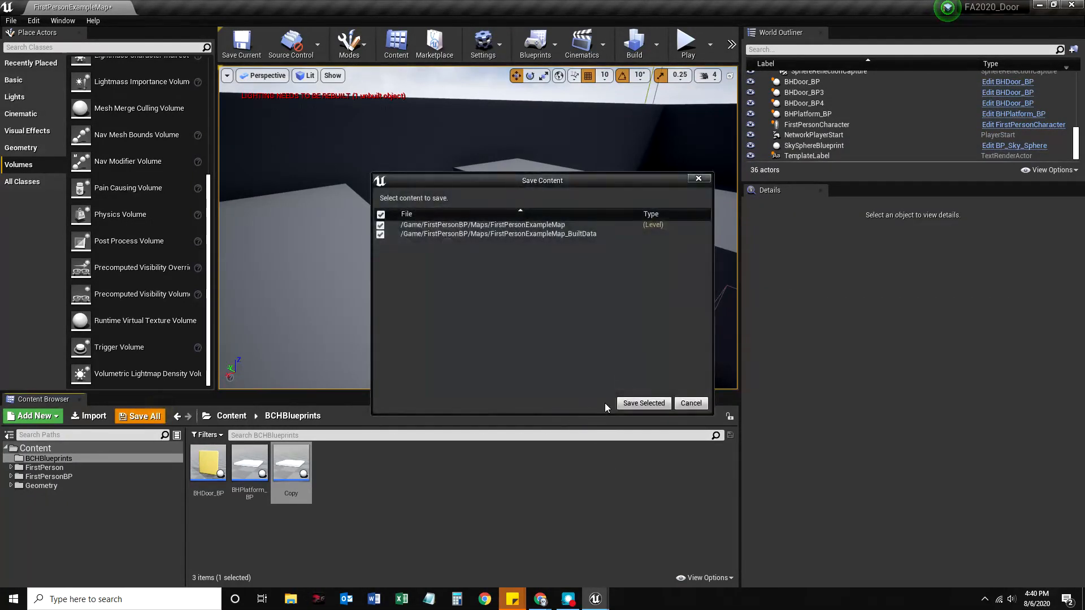
{"action": "left_click", "coordinate": [642, 402]}
Force delete the Copy blueprint from the BCHBlueprints folder.
{"action": "left_click", "coordinate": [297, 472]}
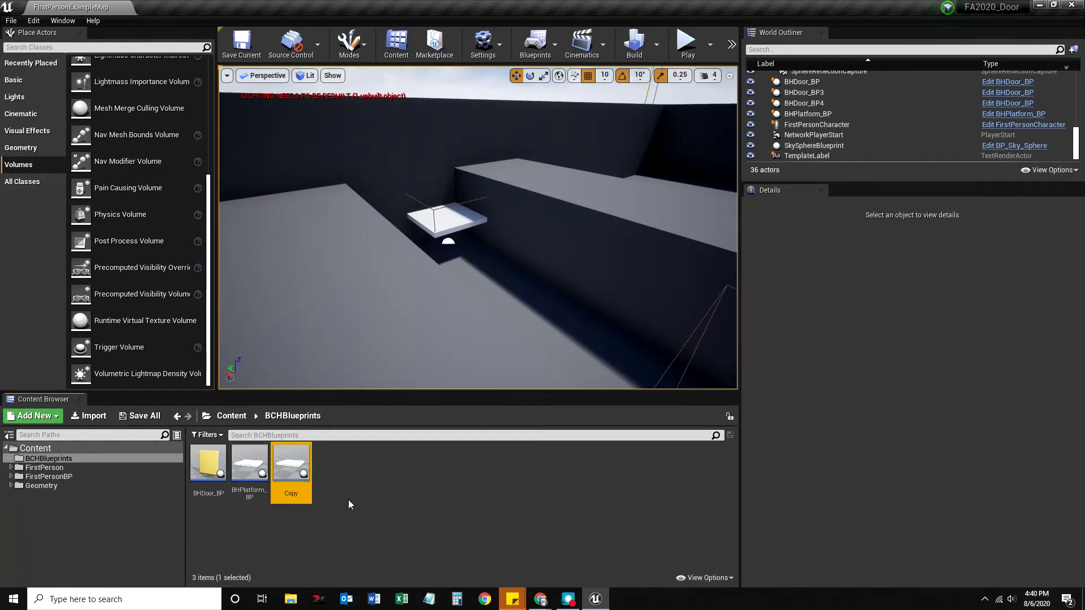
{"action": "key", "text": "Delete"}
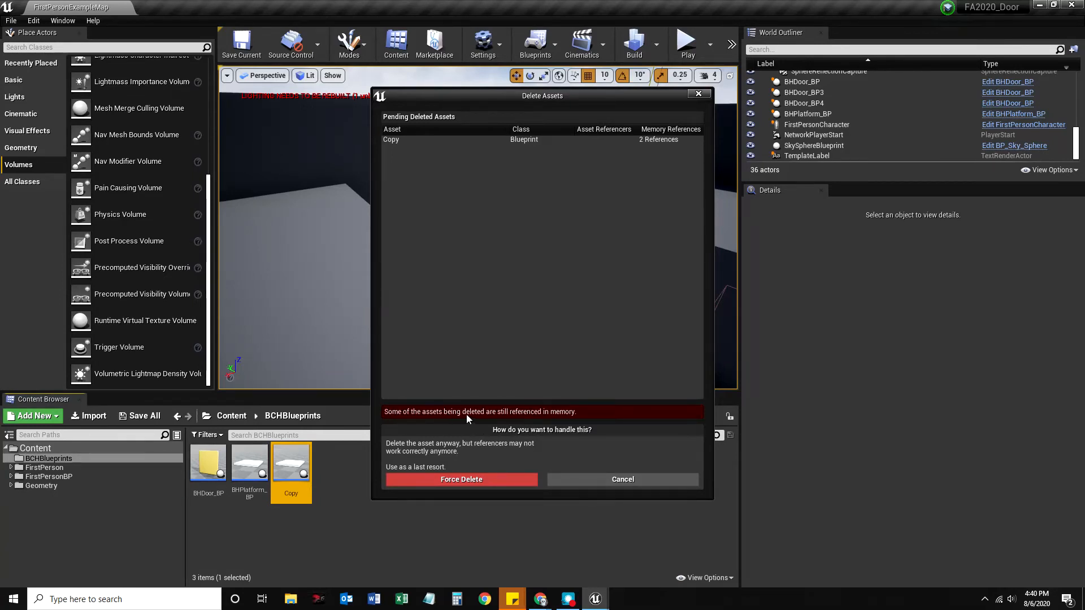
{"action": "left_click", "coordinate": [469, 479]}
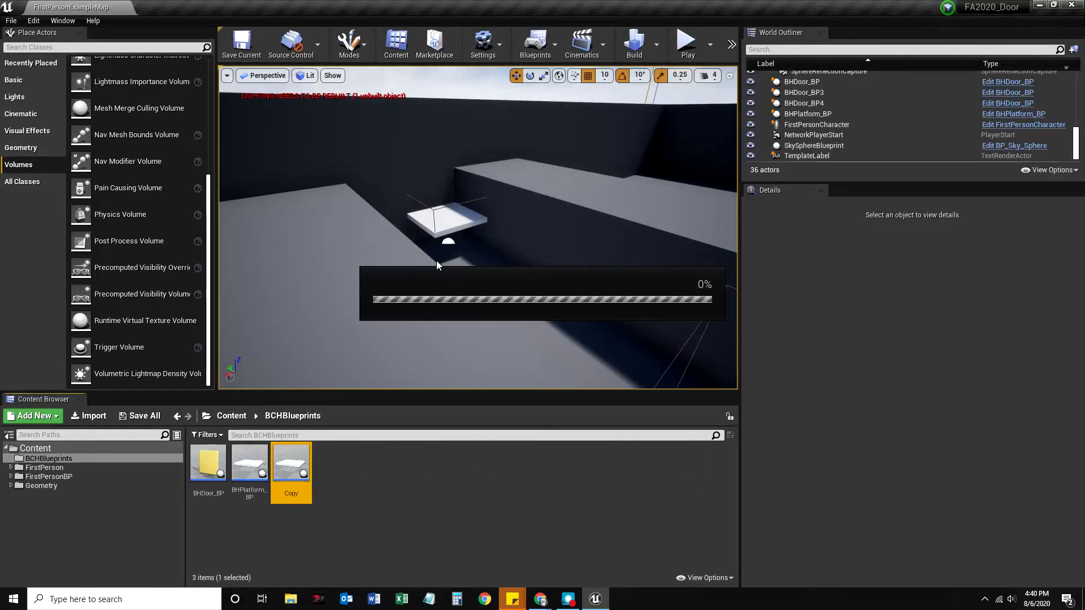
Lower the BHPlatform_BP instance in the corridor to Z 50.
{"action": "left_click", "coordinate": [446, 224]}
{"action": "left_click_drag", "start_coordinate": [447, 208], "coordinate": [447, 236]}
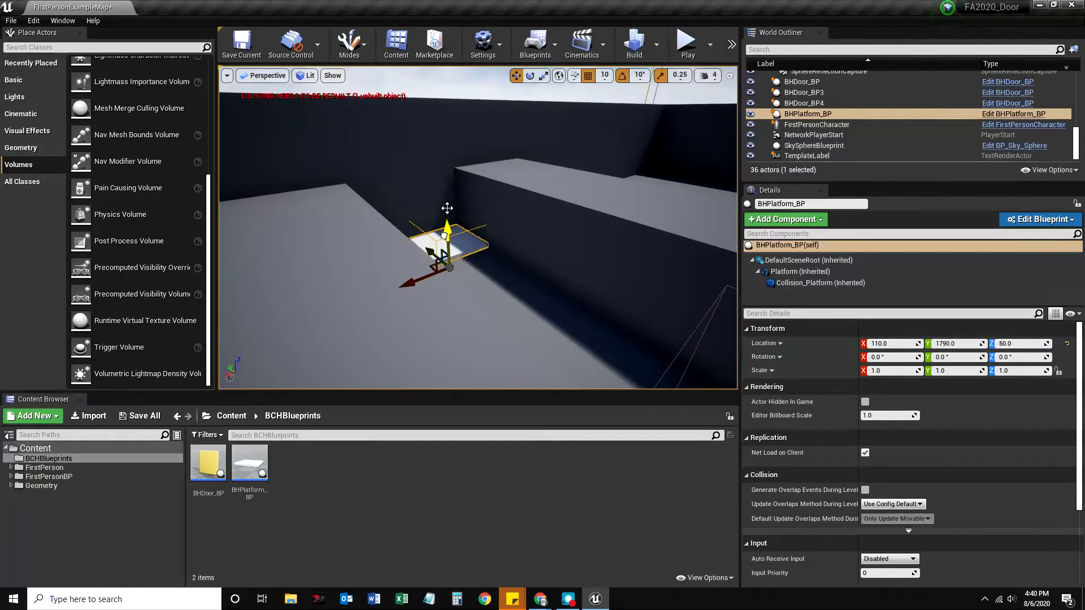
Undo the instance's last move and lower its Platform component to Z 10 instead.
{"action": "key", "text": "ctrl+z"}
{"action": "left_click", "coordinate": [784, 272]}
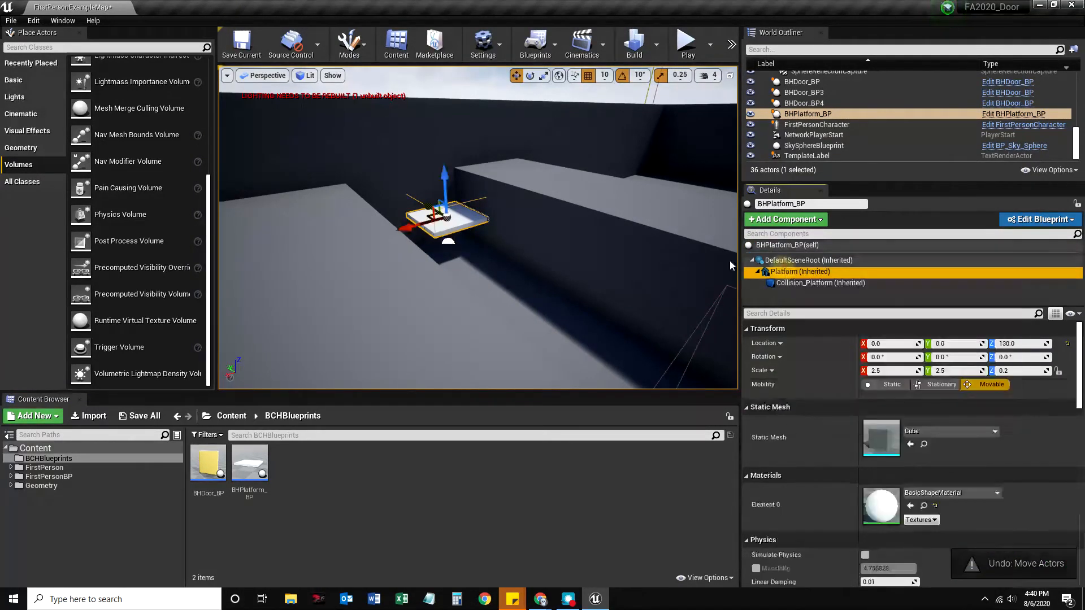
{"action": "left_click_drag", "start_coordinate": [445, 168], "coordinate": [447, 189]}
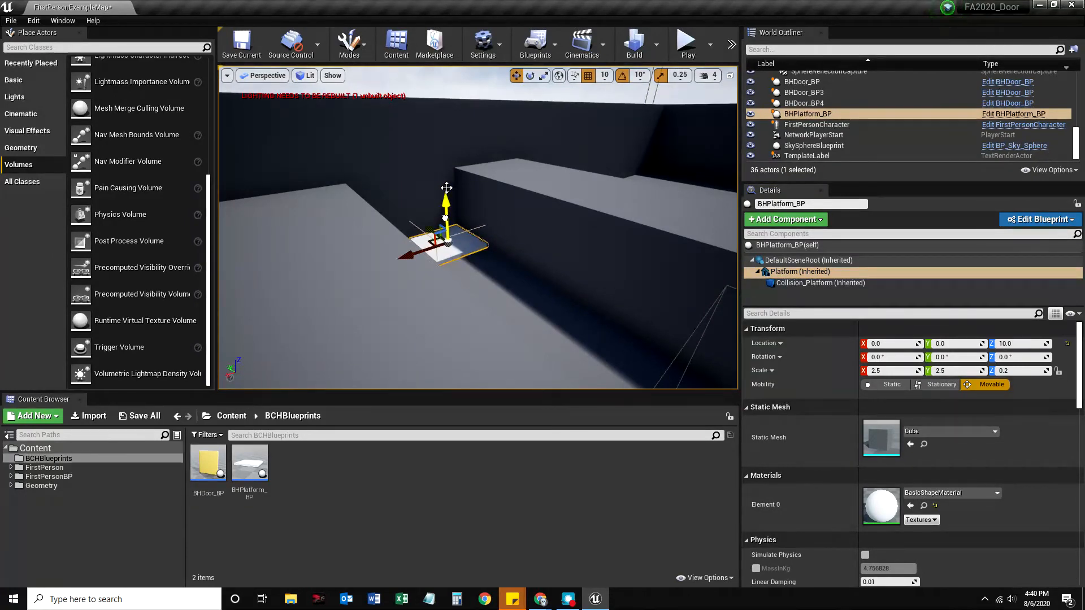
{"action": "left_click_drag", "start_coordinate": [446, 187], "coordinate": [445, 218]}
{"action": "left_click", "coordinate": [365, 523]}
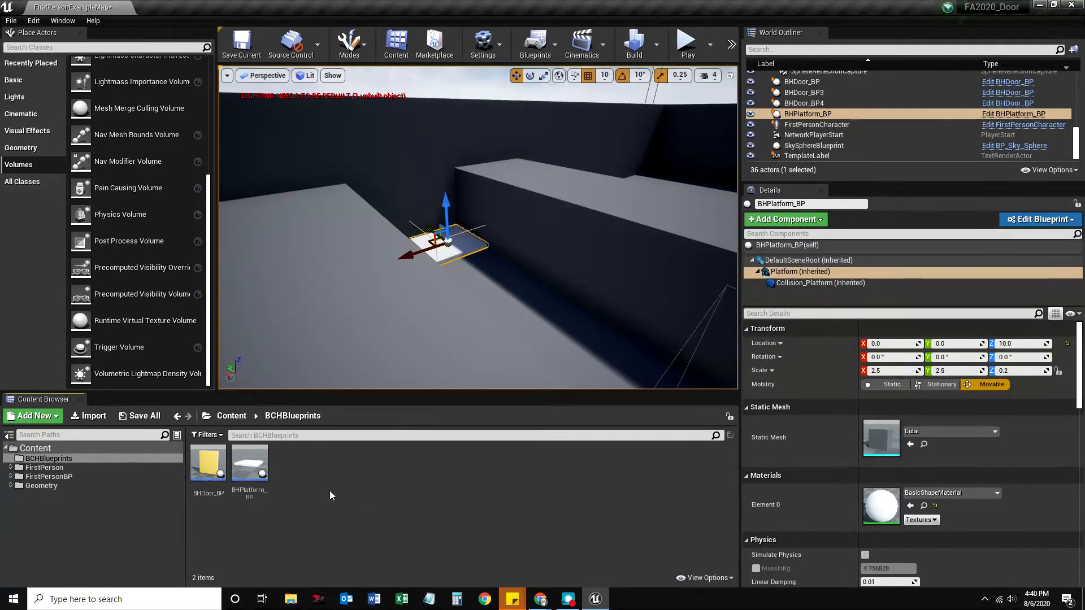
Open the BHPlatform_BP blueprint and add an On Component Begin Overlap event for Collision_Platform.
{"action": "double_click", "coordinate": [257, 466]}
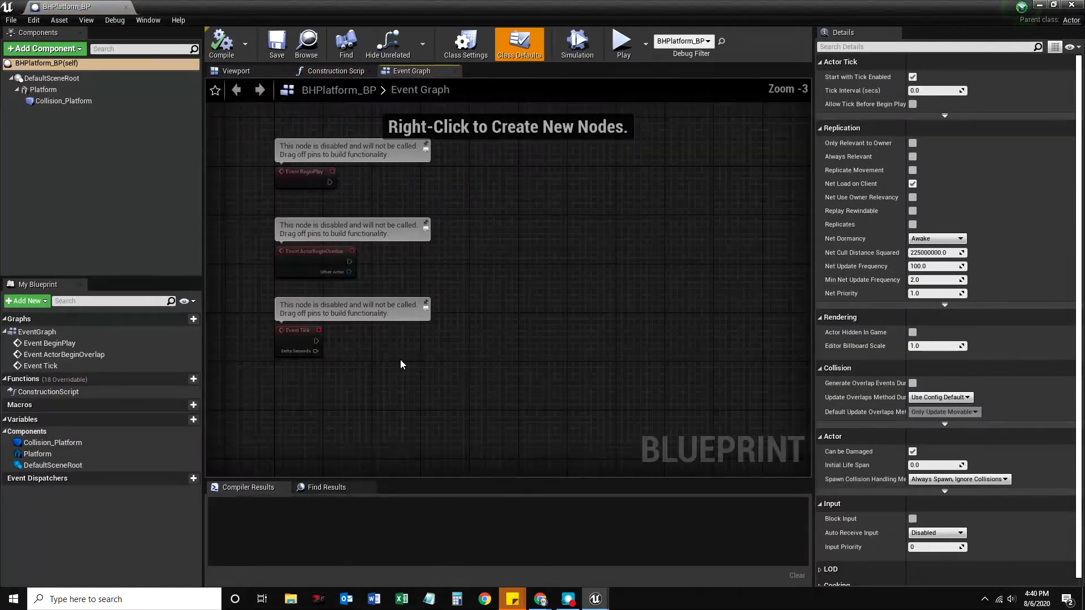
{"action": "left_click", "coordinate": [63, 102]}
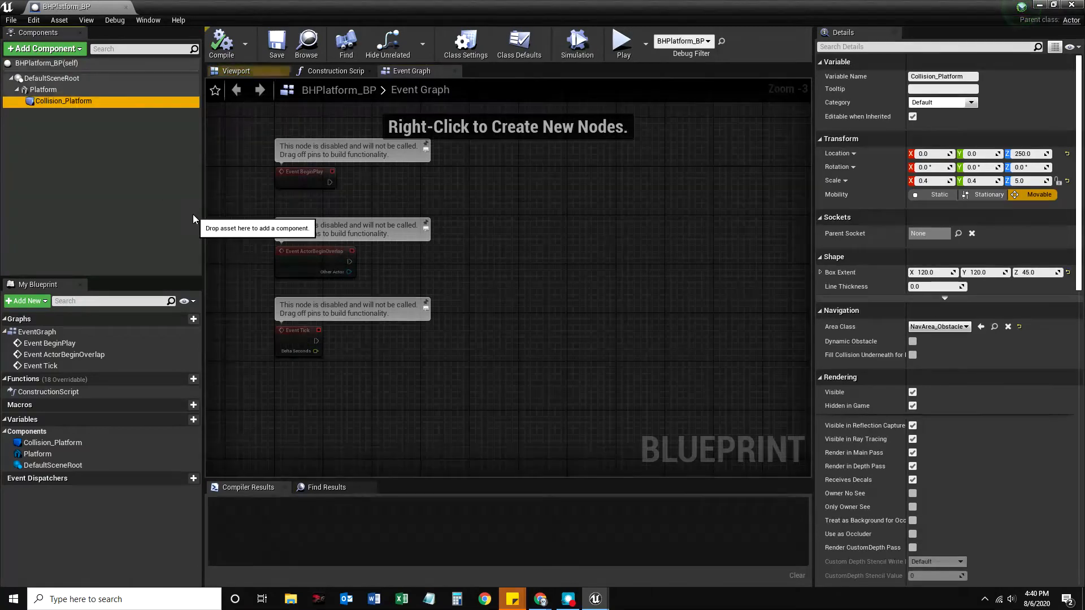
{"action": "scroll", "coordinate": [880, 469], "scroll_direction": "down", "scroll_amount": 5}
{"action": "scroll", "coordinate": [880, 467], "scroll_direction": "down", "scroll_amount": 15}
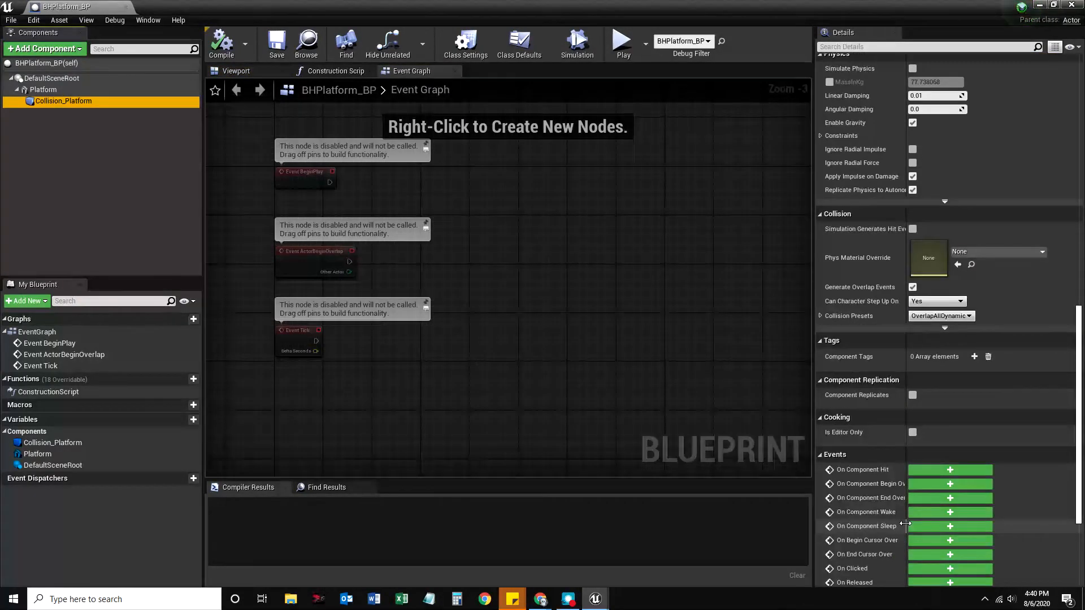
{"action": "left_click_drag", "start_coordinate": [812, 368], "coordinate": [754, 351]}
{"action": "left_click", "coordinate": [890, 329]}
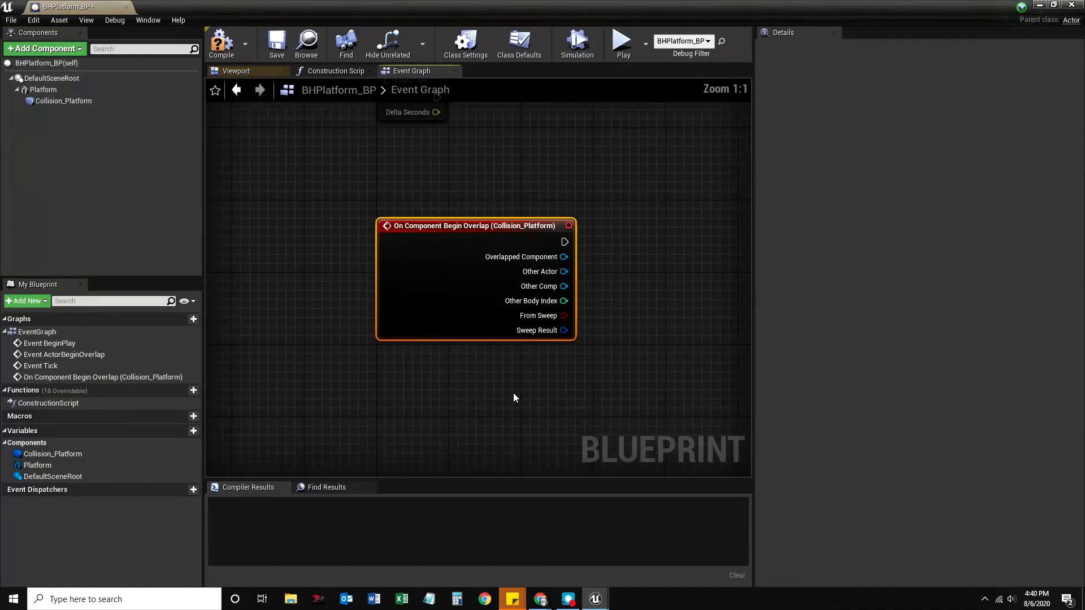
Add a Branch node driven by the execution output of the Collision_Platform overlap event.
{"action": "scroll", "coordinate": [513, 372], "scroll_direction": "down", "scroll_amount": 5}
{"action": "scroll", "coordinate": [514, 377], "scroll_direction": "up", "scroll_amount": 3}
{"action": "left_click_drag", "start_coordinate": [400, 241], "coordinate": [483, 240]}
{"action": "type", "text": "branch"}
{"action": "key", "text": "Return"}
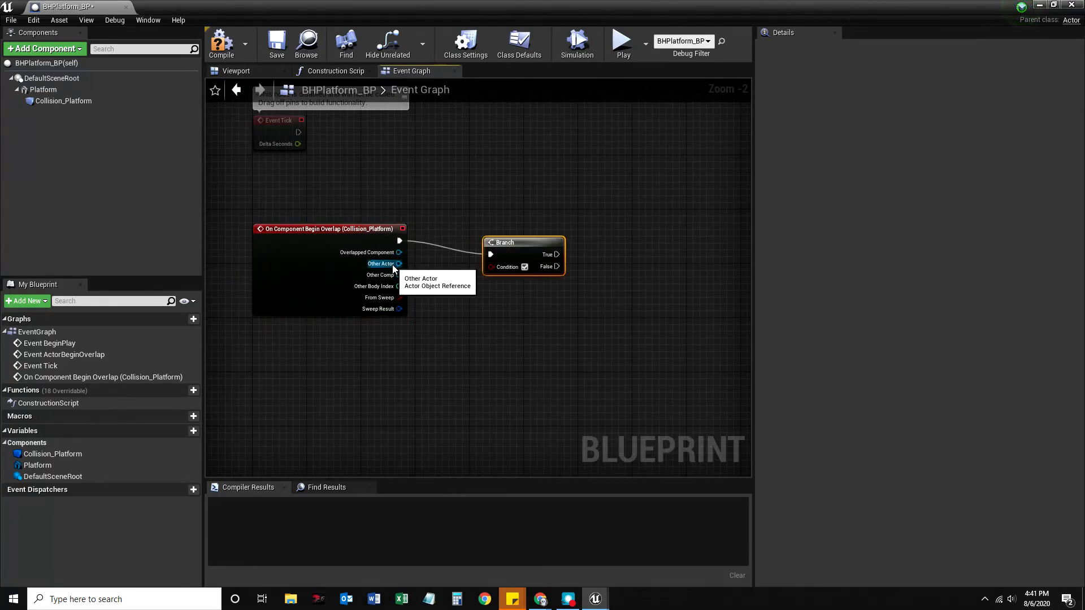
Add a Get Object Name node fed by the overlap event's Other Actor output.
{"action": "left_click_drag", "start_coordinate": [399, 264], "coordinate": [446, 307]}
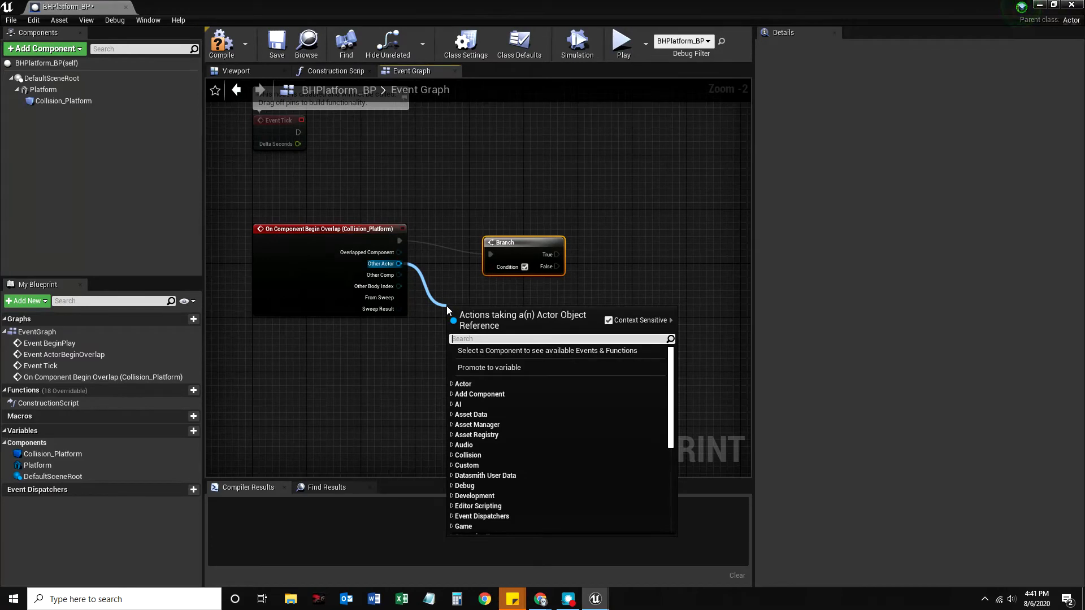
{"action": "type", "text": "getobj"}
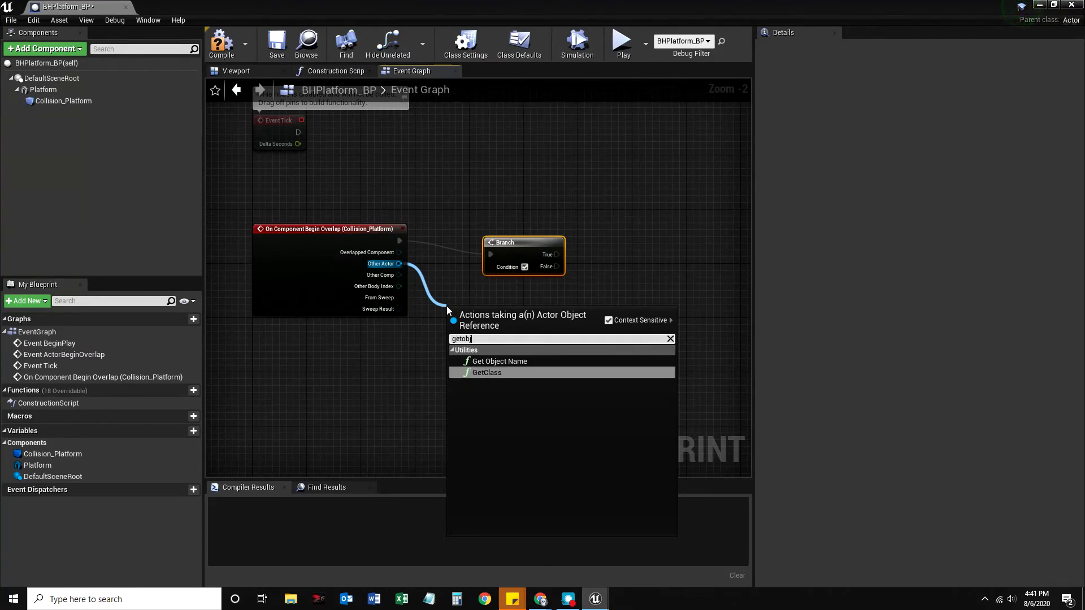
{"action": "key", "text": "Up"}
{"action": "key", "text": "Return"}
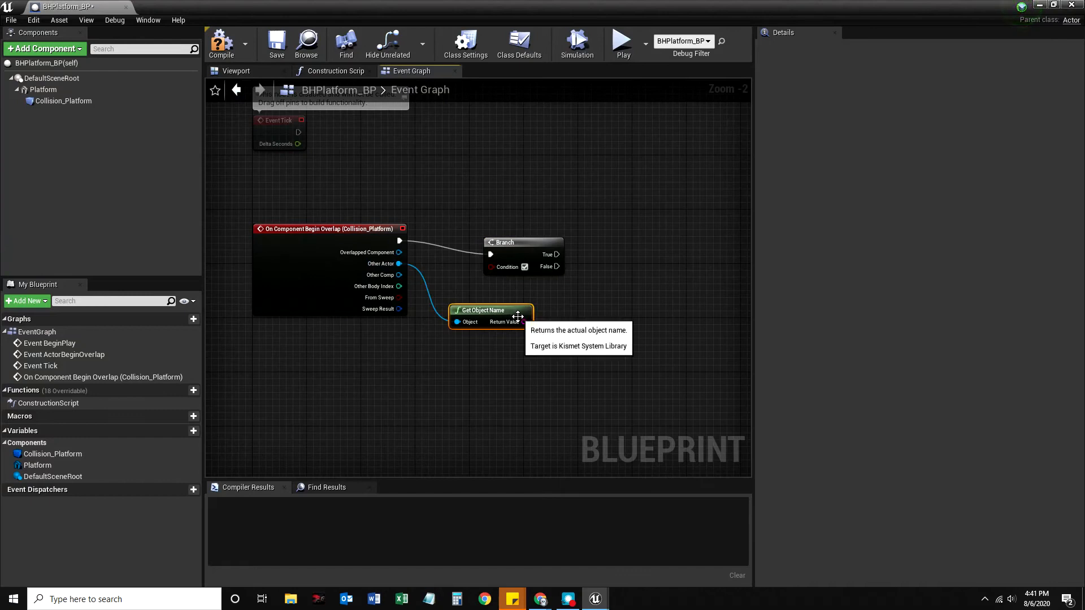
{"action": "left_click_drag", "start_coordinate": [523, 321], "coordinate": [555, 359]}
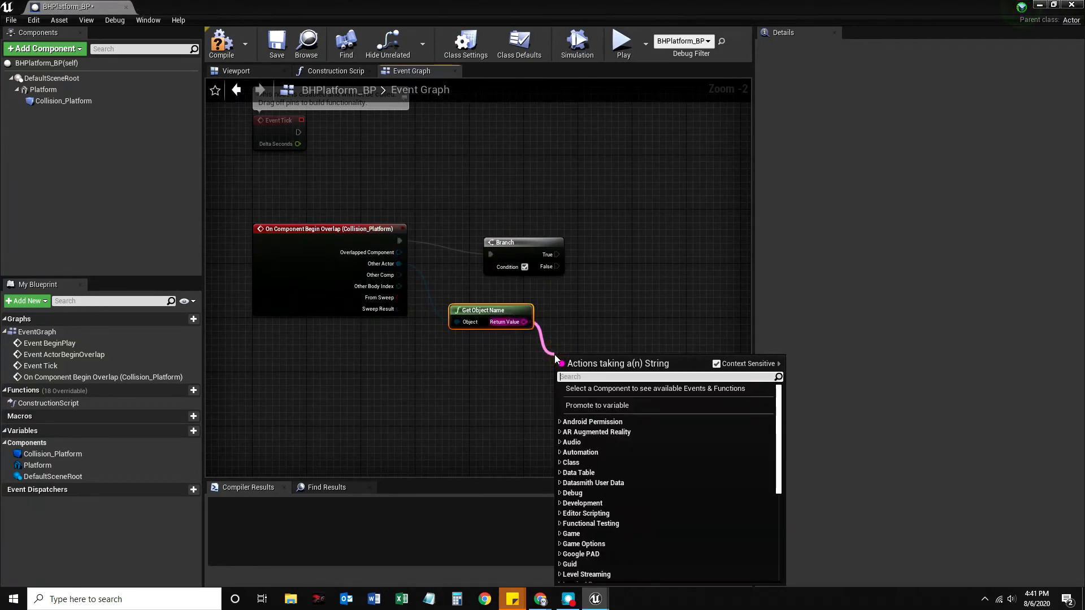
{"action": "type", "text": "contains"}
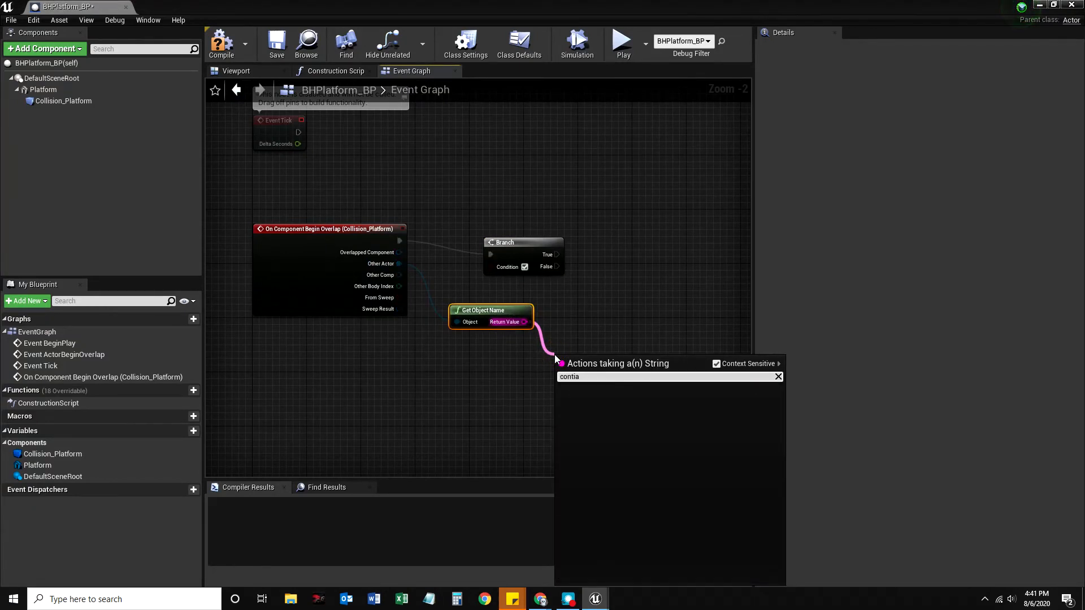
{"action": "key", "text": "Return"}
{"action": "key", "text": "Delete"}
Add a String Contains node on the Get Object Name return value, with the substring Character.
{"action": "left_click_drag", "start_coordinate": [525, 321], "coordinate": [563, 342]}
{"action": "type", "text": "cotn"}
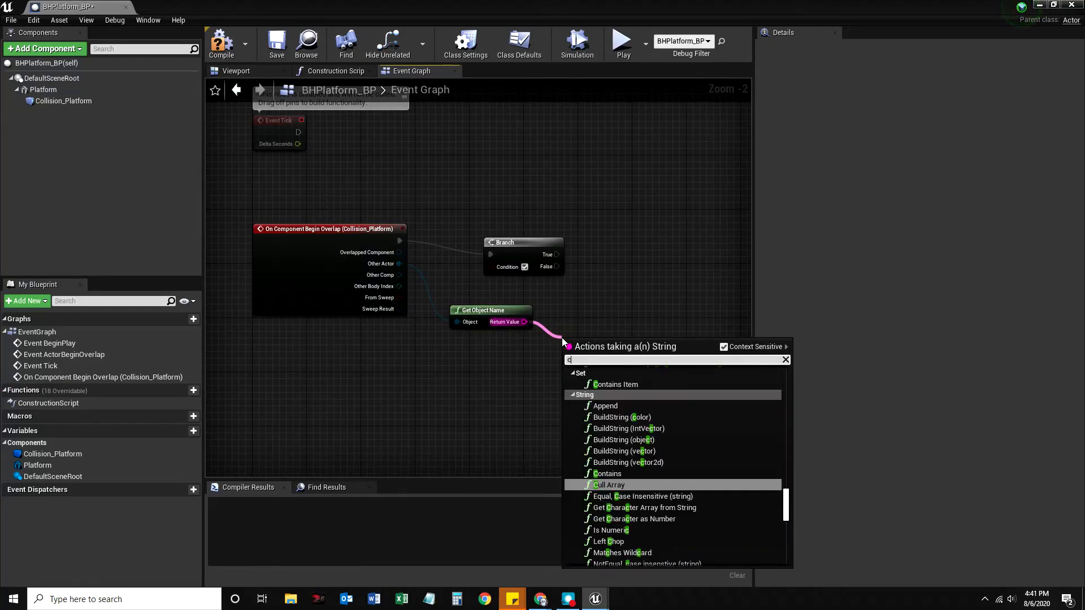
{"action": "key", "text": "BackSpace"}
{"action": "key", "text": "BackSpace"}
{"action": "key", "text": "BackSpace"}
{"action": "key", "text": "BackSpace"}
{"action": "type", "text": "contain"}
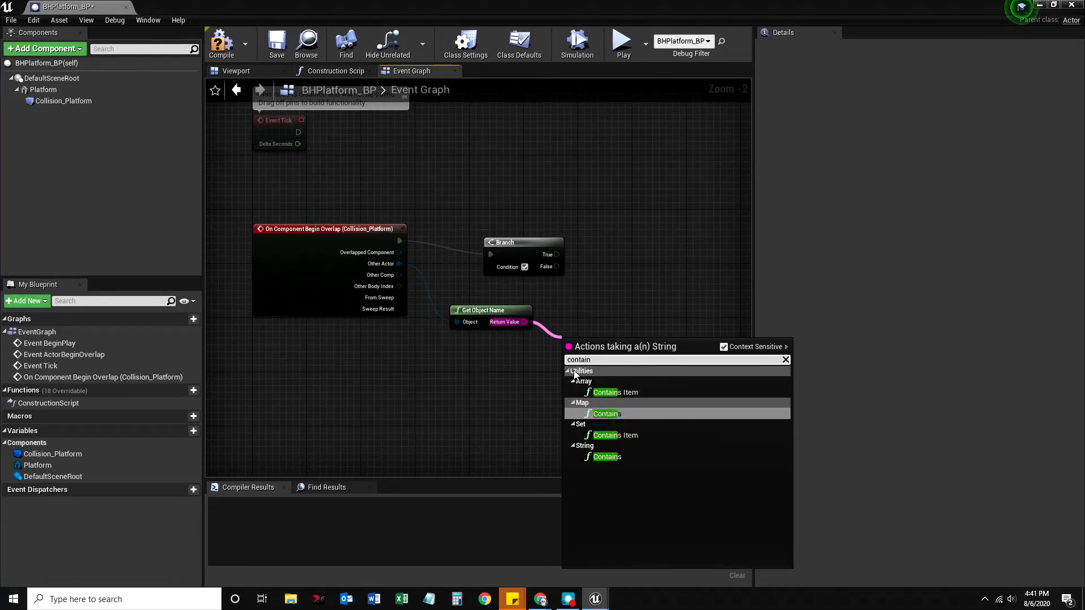
{"action": "left_click", "coordinate": [607, 457]}
{"action": "left_click", "coordinate": [605, 369]}
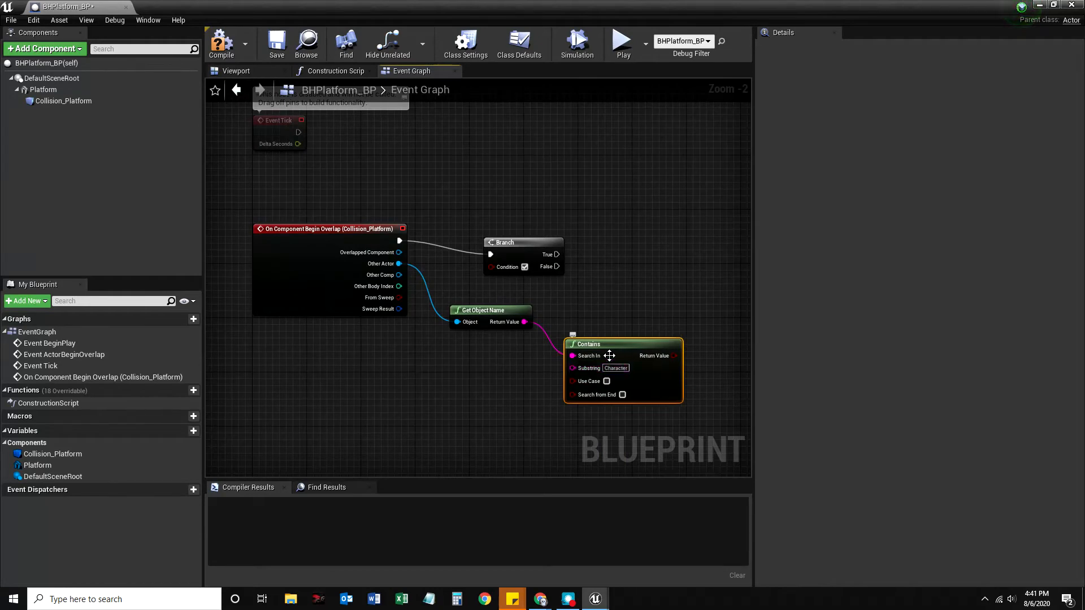
Connect the Contains return value to the Branch condition and place Get Object Name beside the Contains node.
{"action": "left_click_drag", "start_coordinate": [610, 360], "coordinate": [491, 266]}
{"action": "left_click_drag", "start_coordinate": [492, 315], "coordinate": [472, 341]}
Add a timeline named ElelatorGoUp, played from the Branch's True output.
{"action": "scroll", "coordinate": [556, 254], "scroll_direction": "down", "scroll_amount": 3}
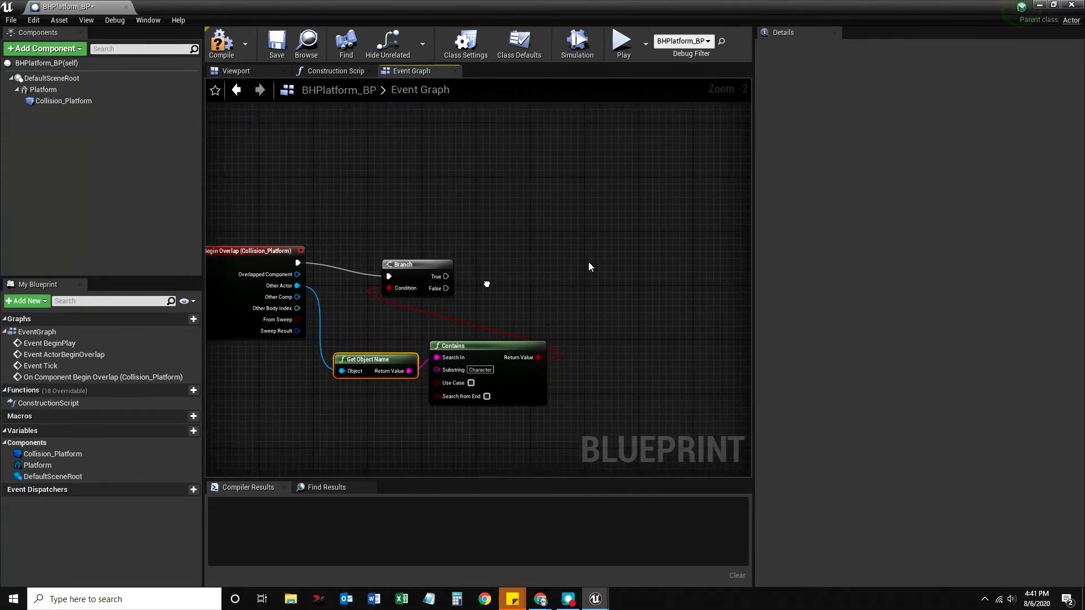
{"action": "left_click_drag", "start_coordinate": [422, 259], "coordinate": [493, 245]}
{"action": "type", "text": "timelin"}
{"action": "key", "text": "Return"}
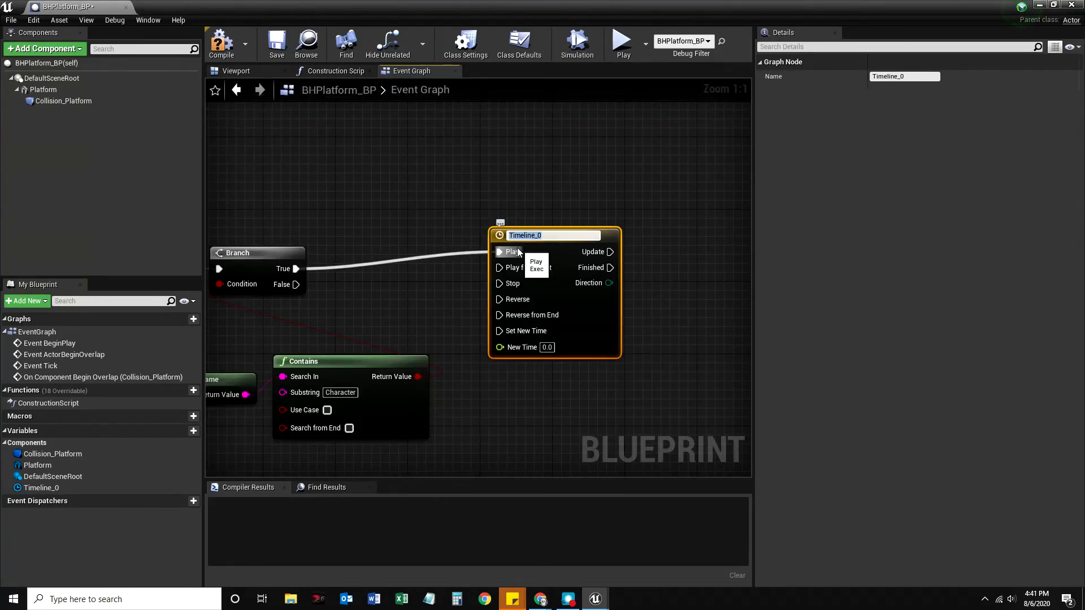
{"action": "type", "text": "ElelatorGo"}
{"action": "key", "text": "Return"}
Open the ElelatorGoUp timeline and add a float track named Rise.
{"action": "double_click", "coordinate": [542, 233]}
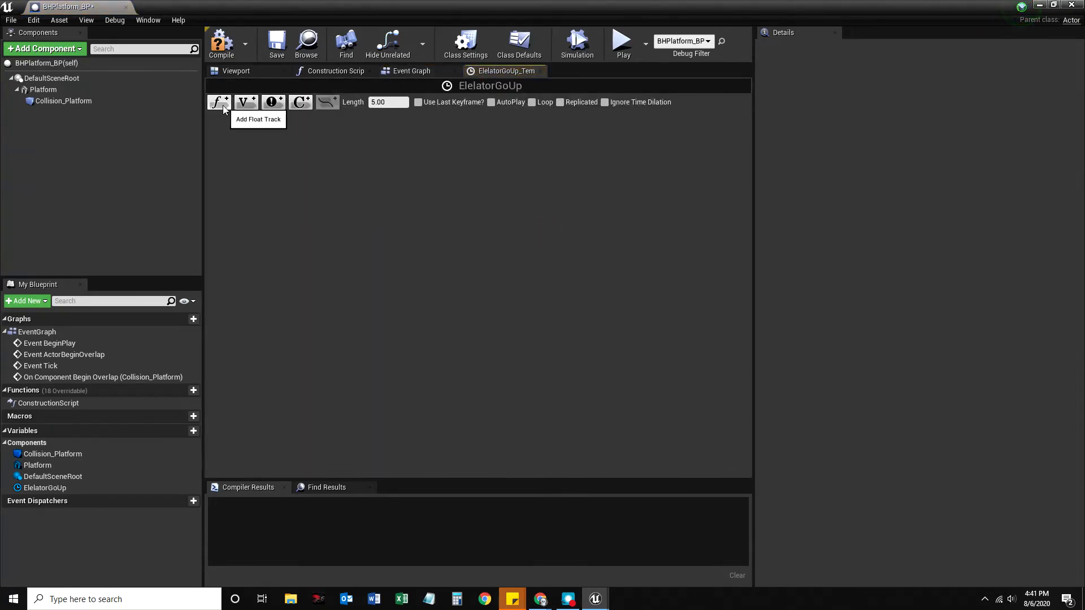
{"action": "left_click", "coordinate": [219, 103]}
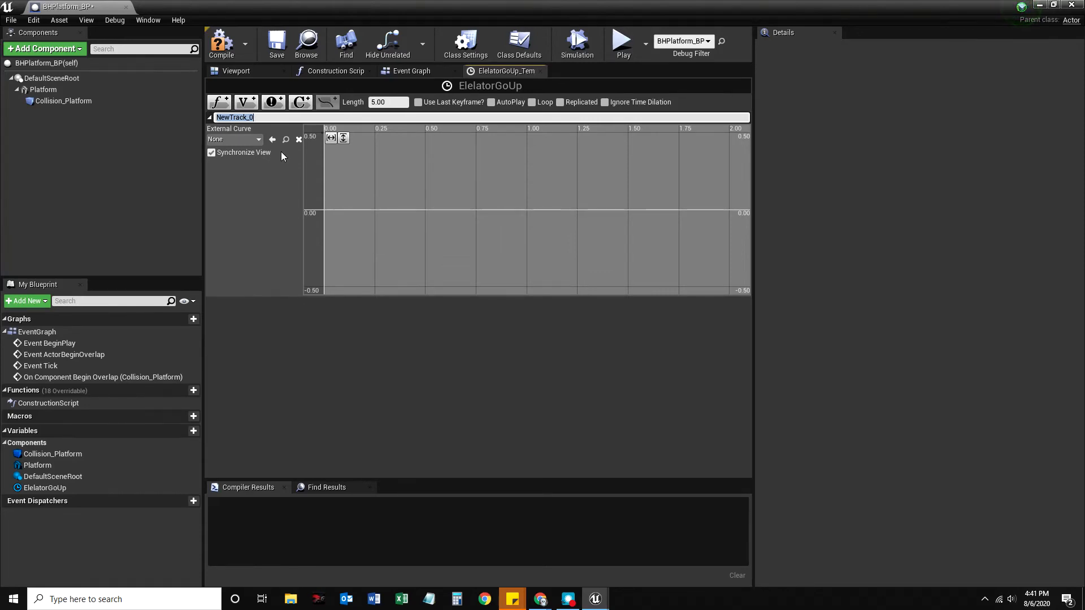
{"action": "type", "text": "Rise"}
{"action": "key", "text": "Return"}
Add two keys to the Rise track and set the timeline length to 1.00.
{"action": "left_click", "coordinate": [331, 208], "text": "shift"}
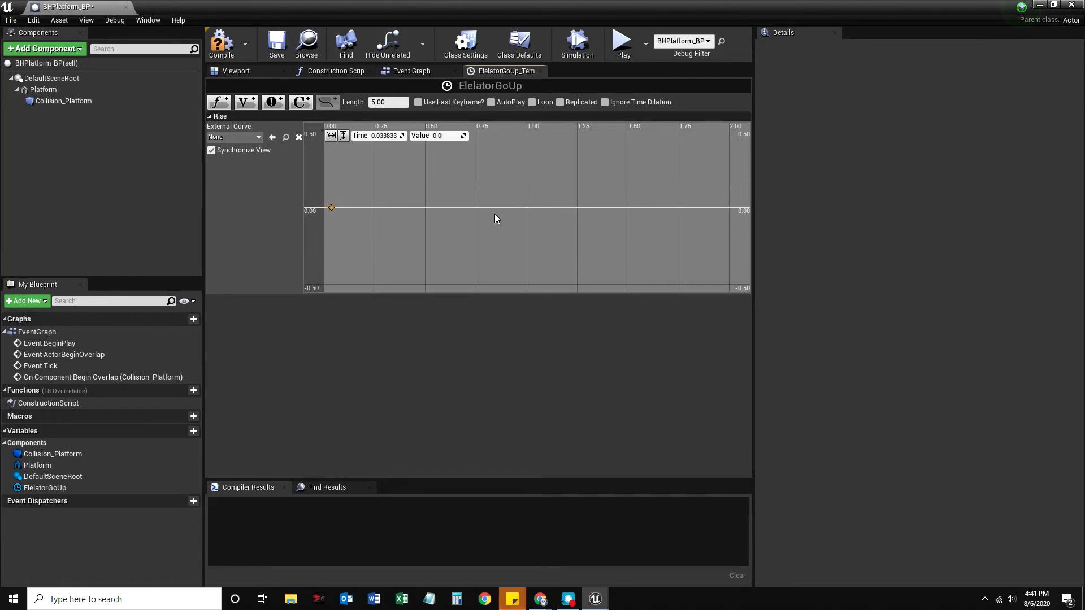
{"action": "left_click", "coordinate": [386, 102]}
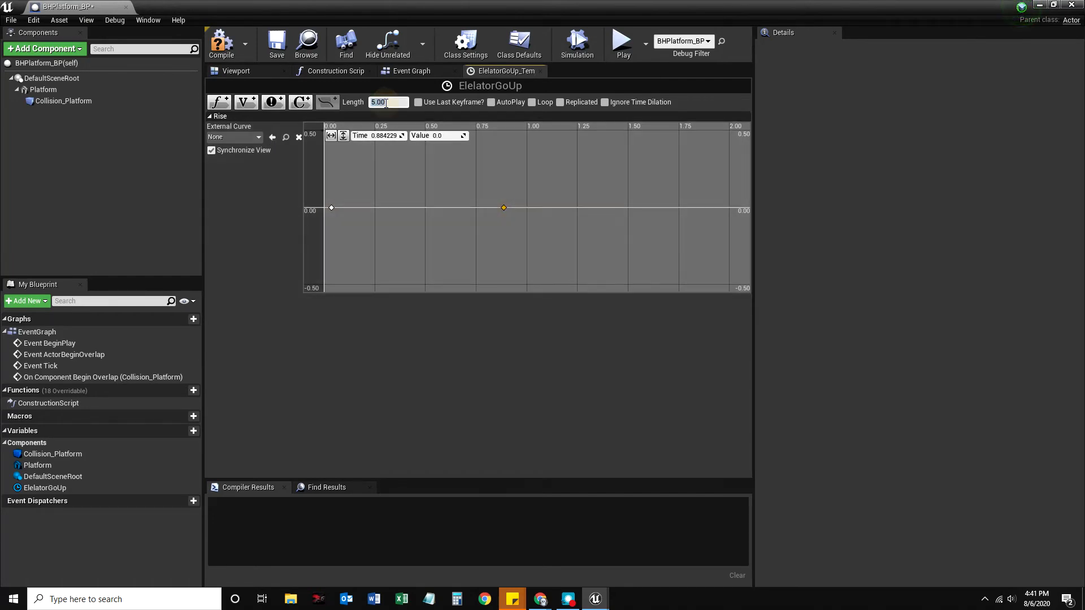
{"action": "type", "text": "1"}
{"action": "key", "text": "Return"}
Set the first Rise key's time to 0 and the second key's time to 1.
{"action": "left_click", "coordinate": [331, 208]}
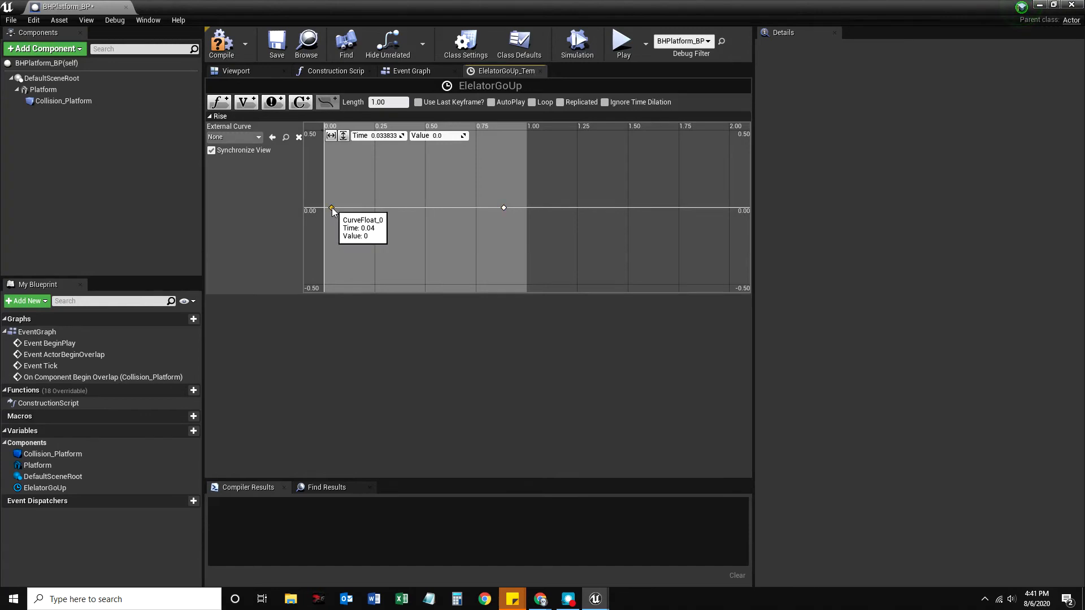
{"action": "left_click", "coordinate": [384, 136]}
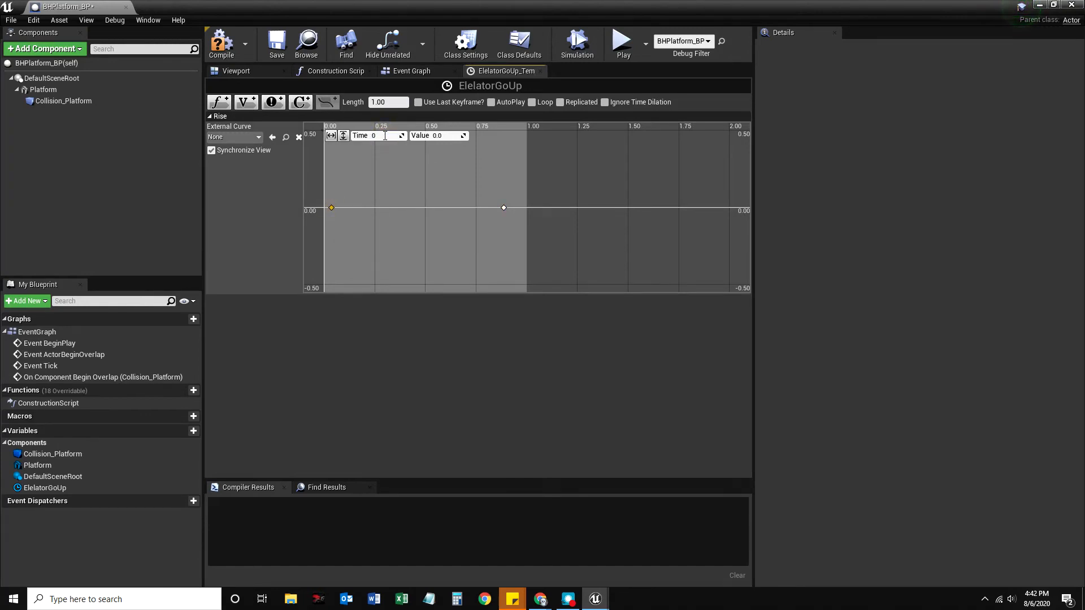
{"action": "left_click", "coordinate": [504, 208]}
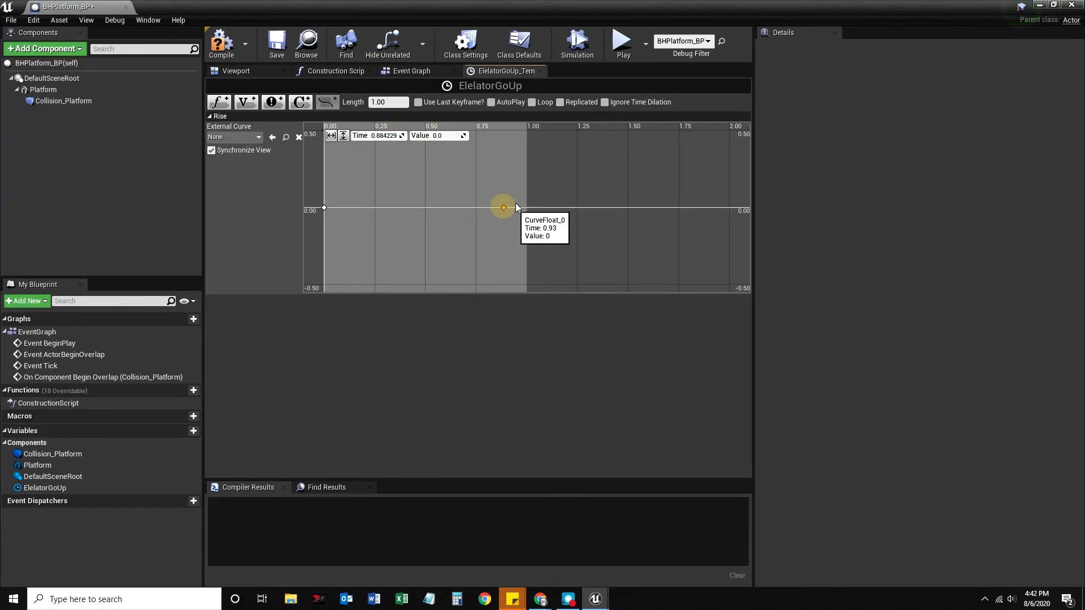
{"action": "left_click", "coordinate": [394, 136]}
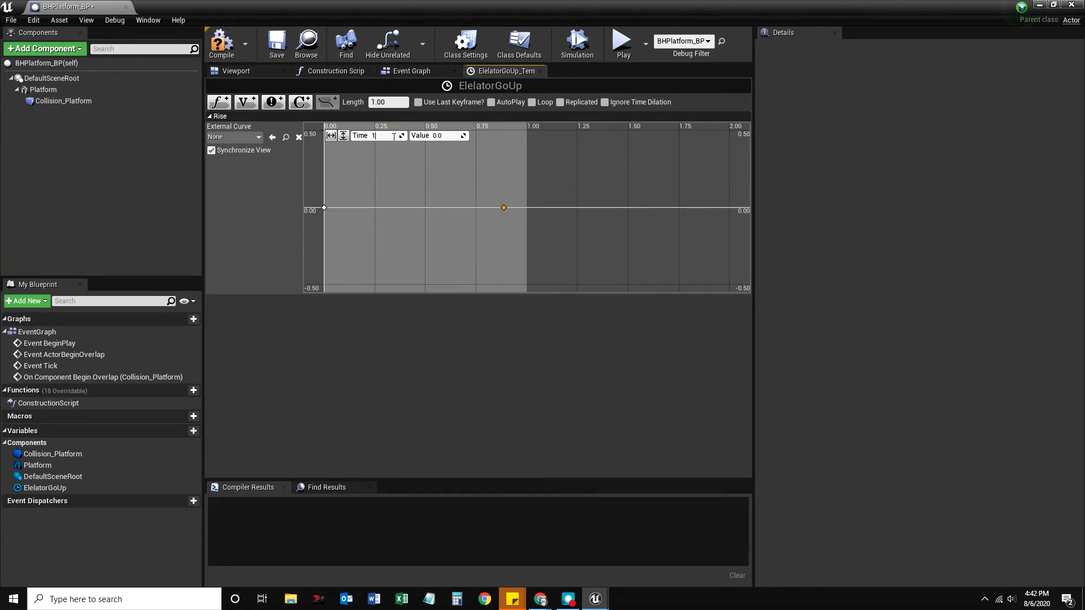
{"action": "left_click", "coordinate": [429, 142]}
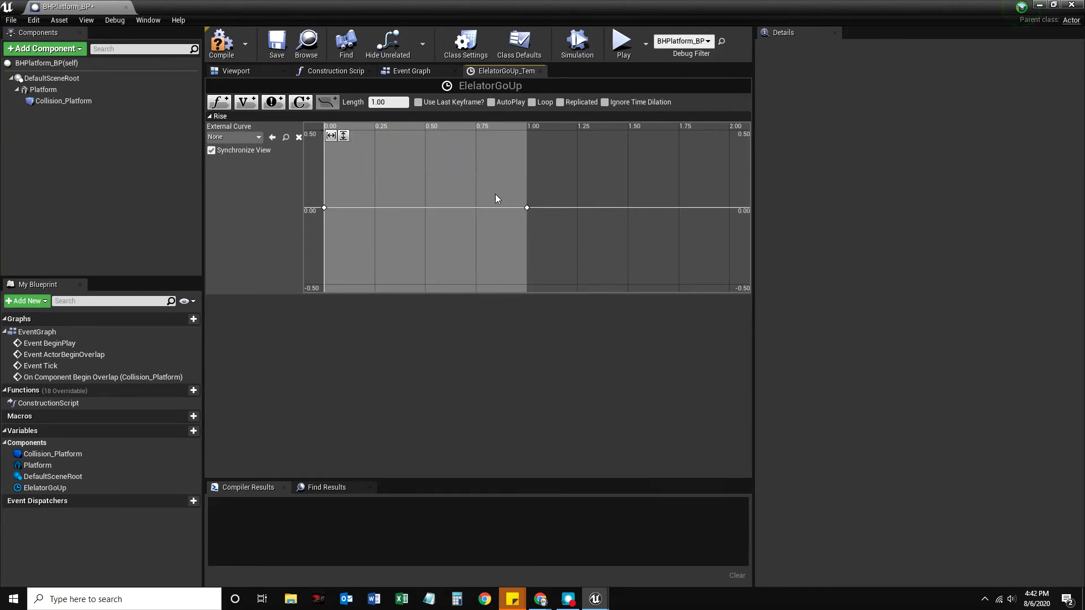
Set the second Rise key's value to 1.0, fit the curve to the view and close the timeline.
{"action": "left_click", "coordinate": [527, 208]}
{"action": "left_click", "coordinate": [440, 137]}
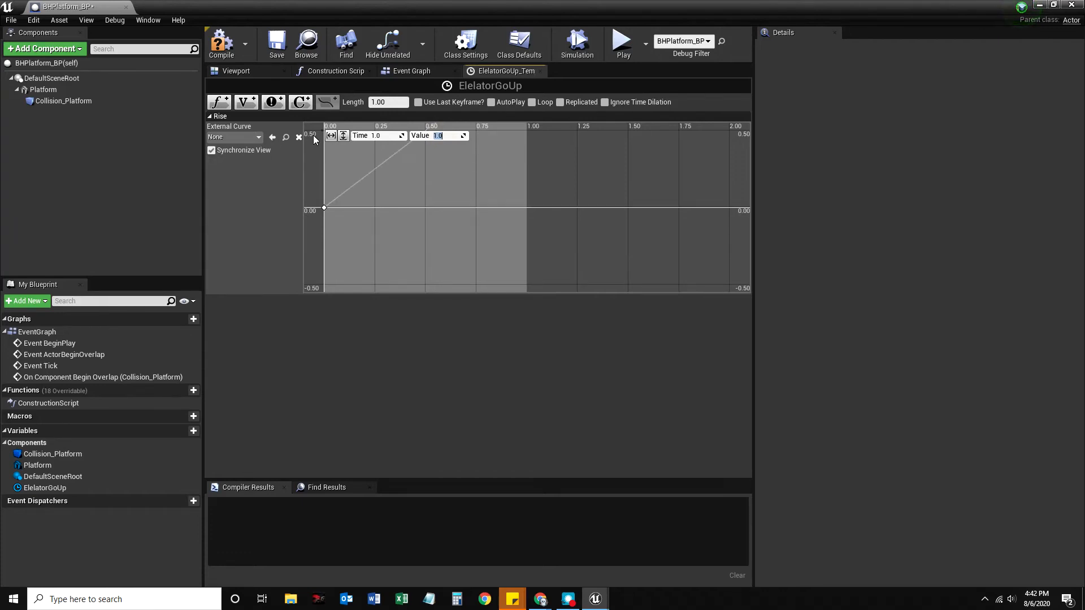
{"action": "left_click", "coordinate": [331, 136]}
{"action": "left_click", "coordinate": [344, 136]}
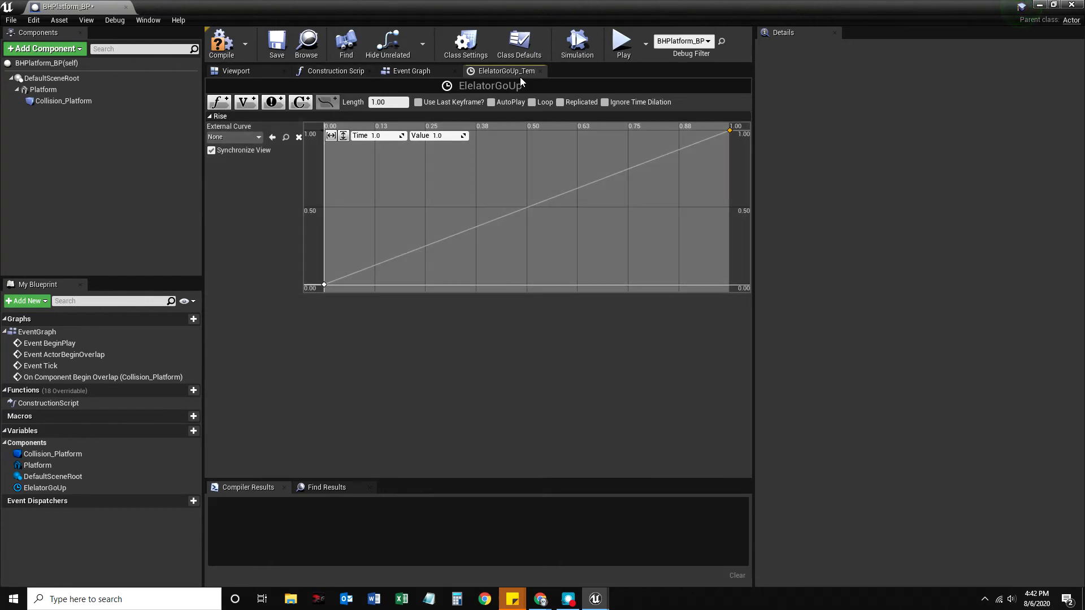
{"action": "left_click", "coordinate": [541, 71]}
Add a SetRelativeLocation node targeting the Platform component and run it from the ElelatorGoUp timeline's Update output.
{"action": "scroll", "coordinate": [409, 304], "scroll_direction": "down", "scroll_amount": 4}
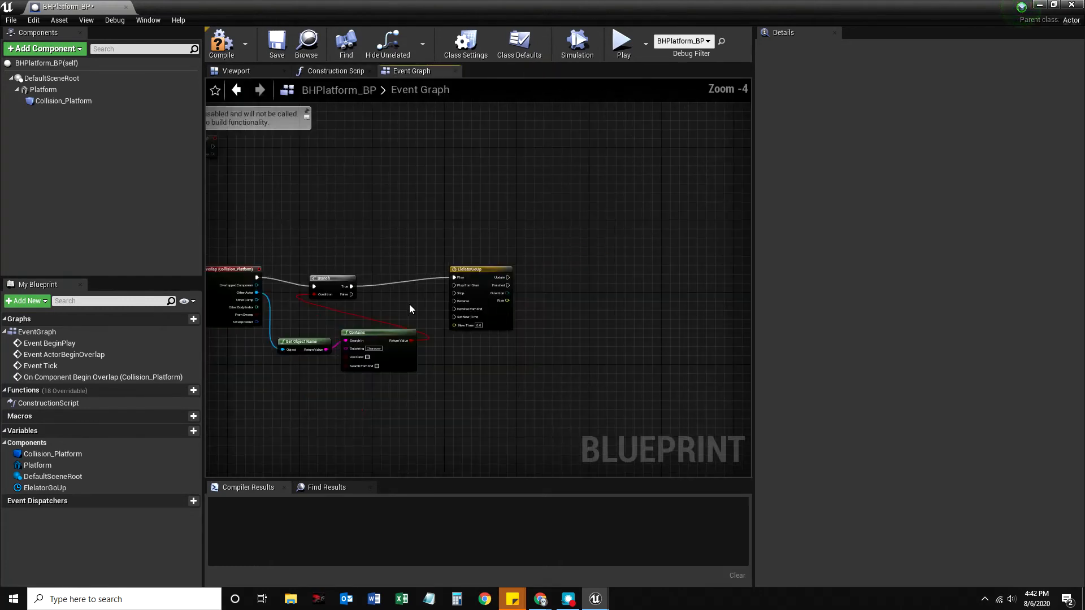
{"action": "left_click", "coordinate": [443, 197]}
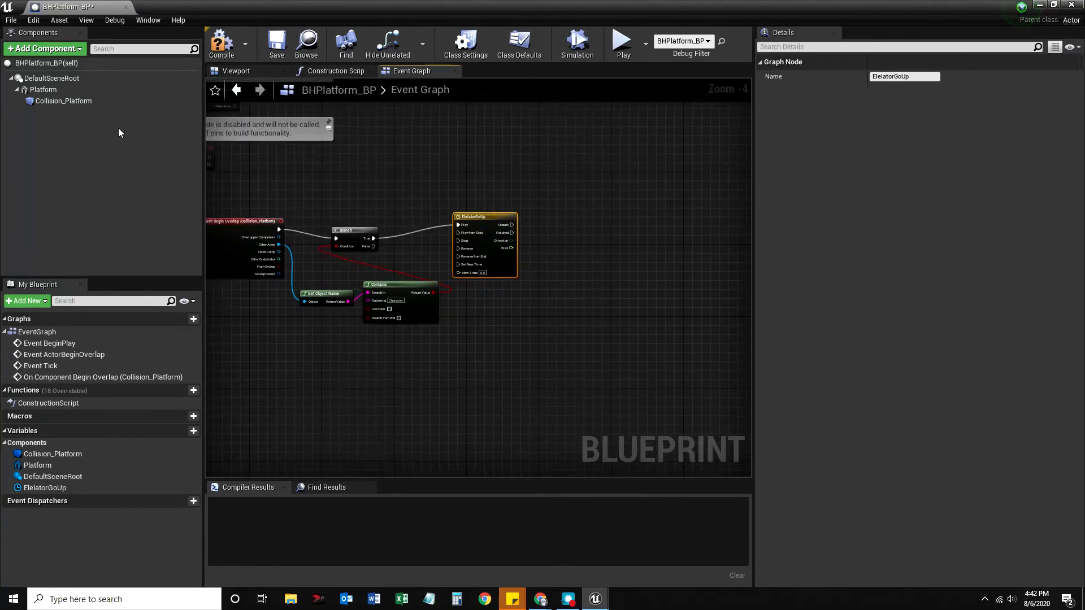
{"action": "left_click_drag", "start_coordinate": [43, 89], "coordinate": [611, 236]}
{"action": "type", "text": "s"}
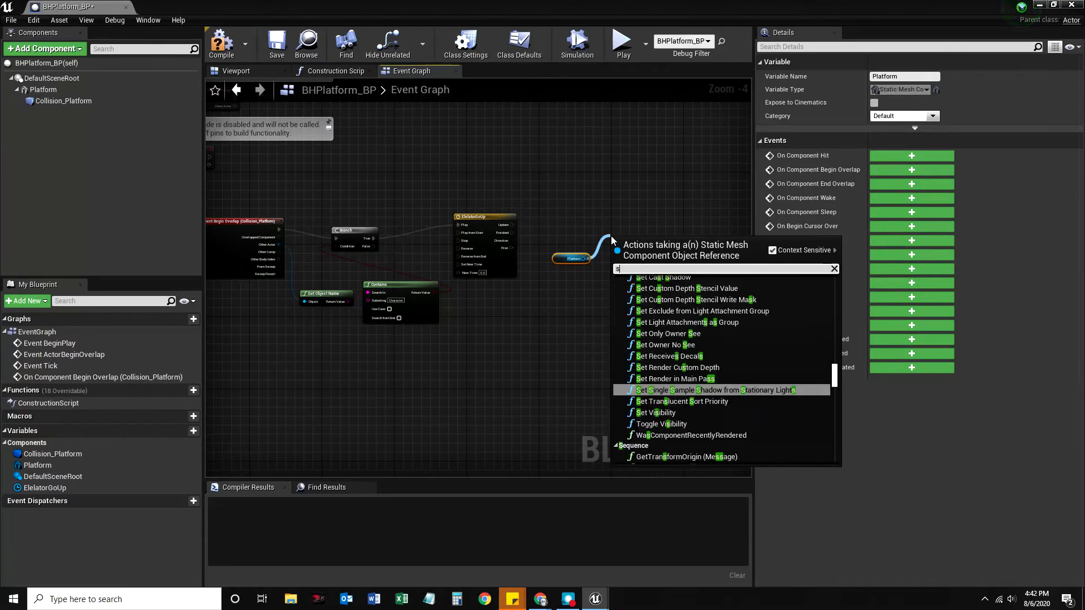
{"action": "type", "text": "etrelativeloc"}
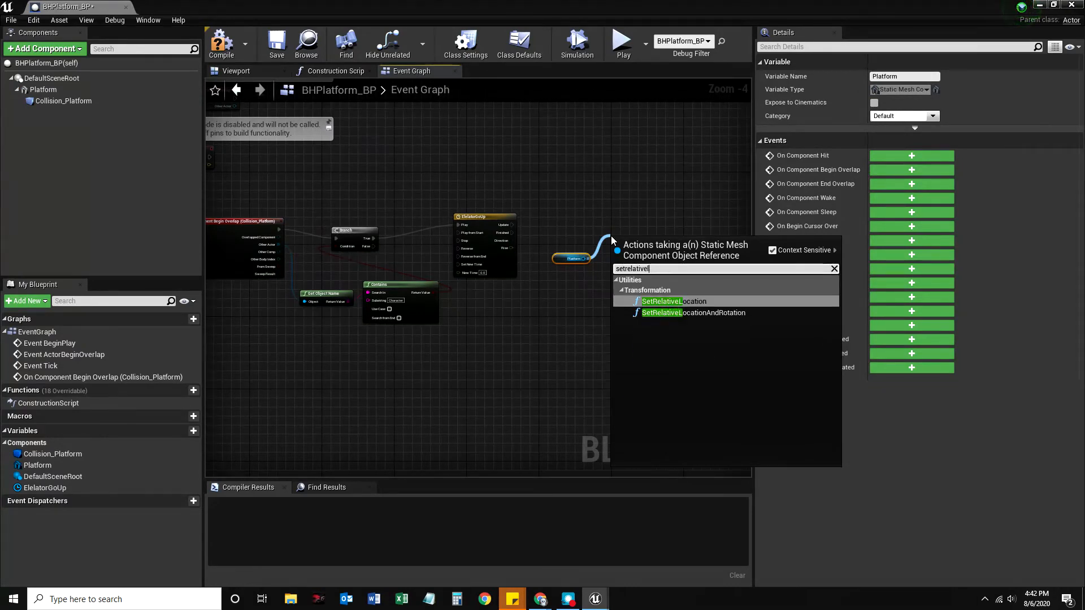
{"action": "key", "text": "Return"}
{"action": "scroll", "coordinate": [650, 252], "scroll_direction": "up", "scroll_amount": 4}
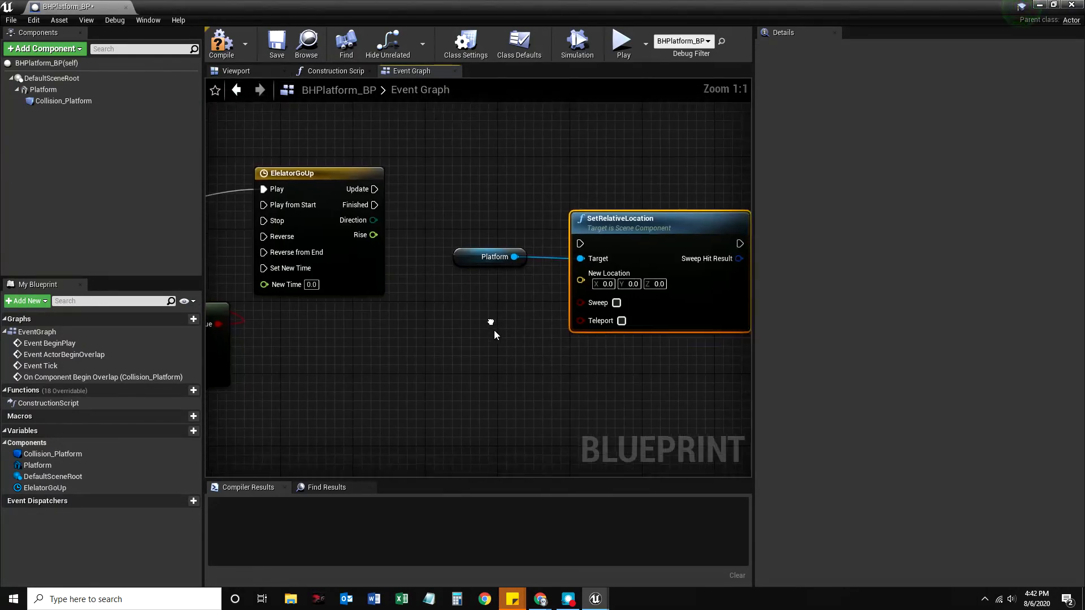
{"action": "left_click_drag", "start_coordinate": [356, 181], "coordinate": [563, 235]}
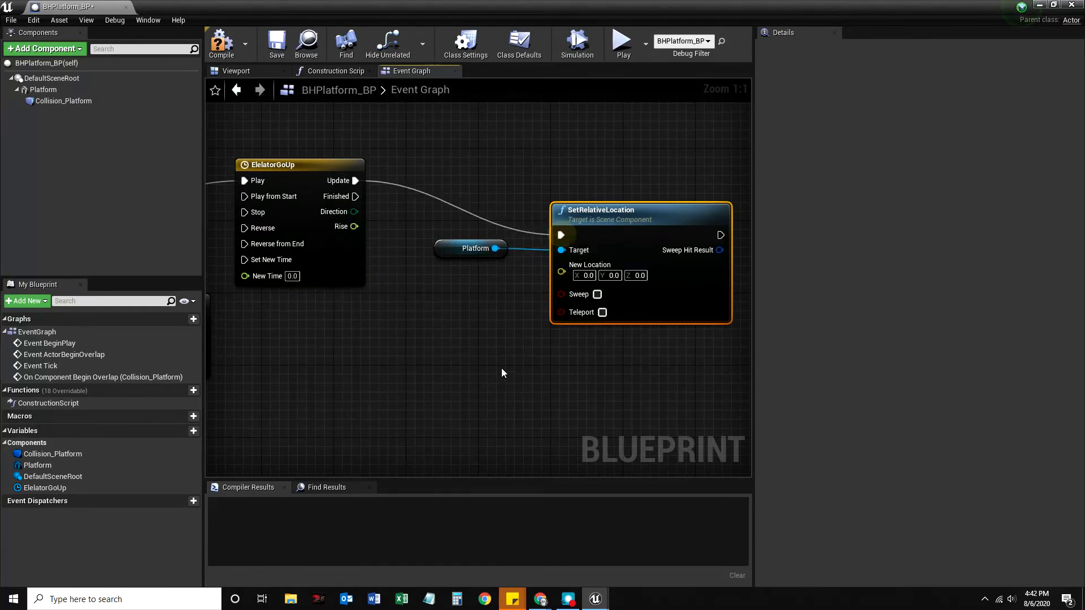
Add a variable named PlatformBegin to the platform blueprint and set its type to Vector.
{"action": "right_click_drag", "start_coordinate": [500, 368], "coordinate": [490, 306]}
{"action": "left_click_drag", "start_coordinate": [436, 182], "coordinate": [444, 164]}
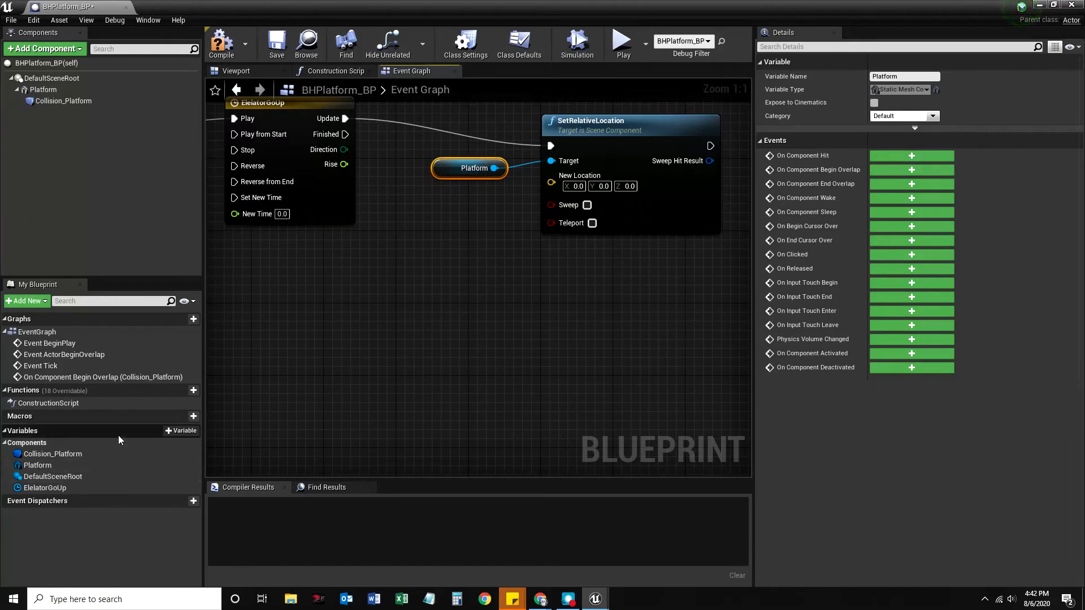
{"action": "left_click", "coordinate": [172, 435]}
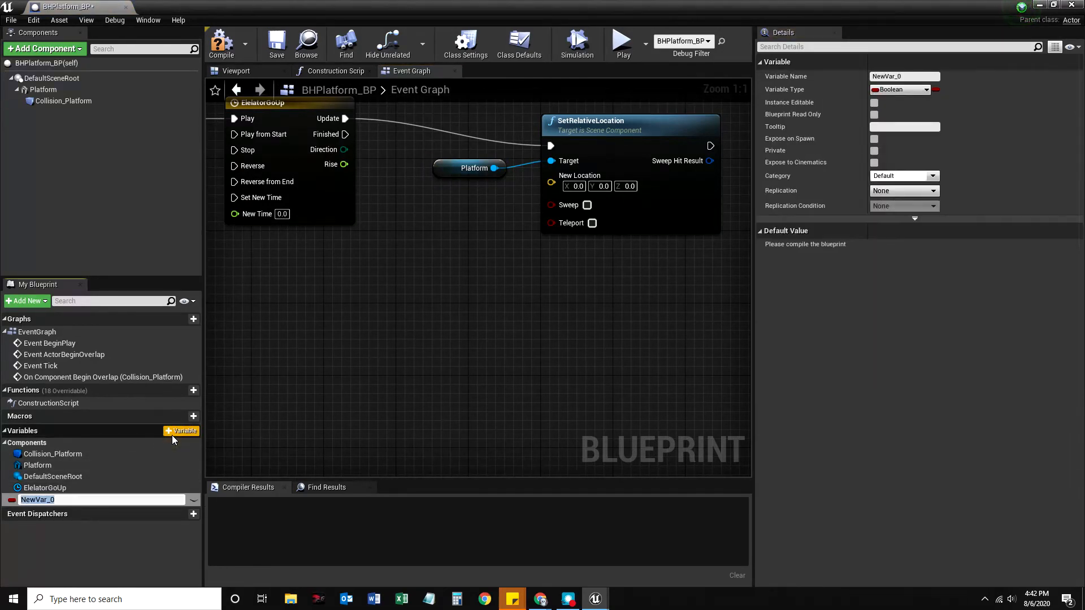
{"action": "type", "text": "PlatformBegin"}
{"action": "key", "text": "Return"}
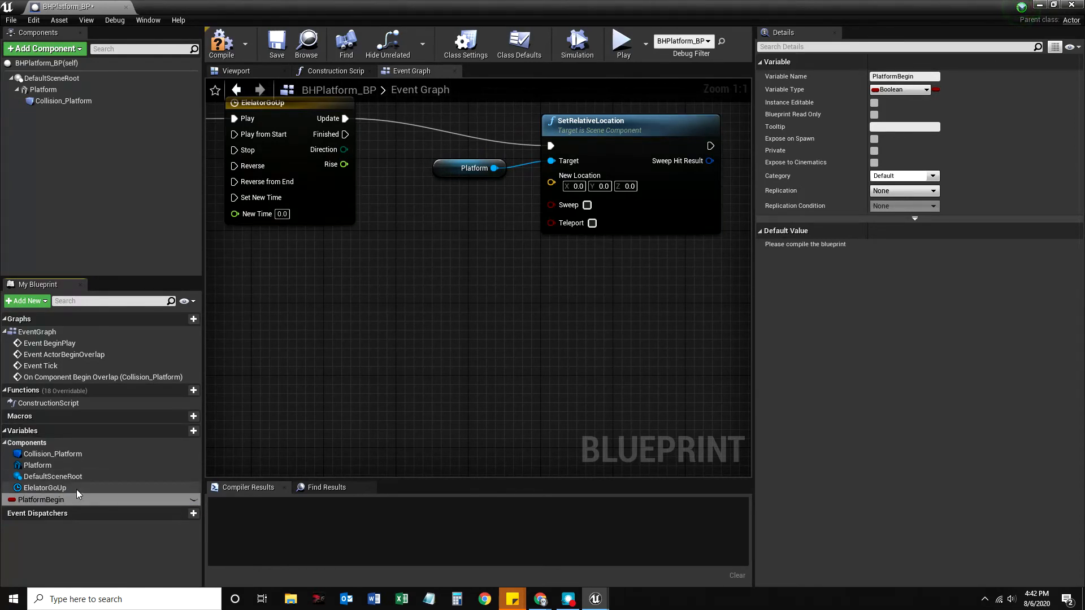
{"action": "left_click", "coordinate": [12, 500]}
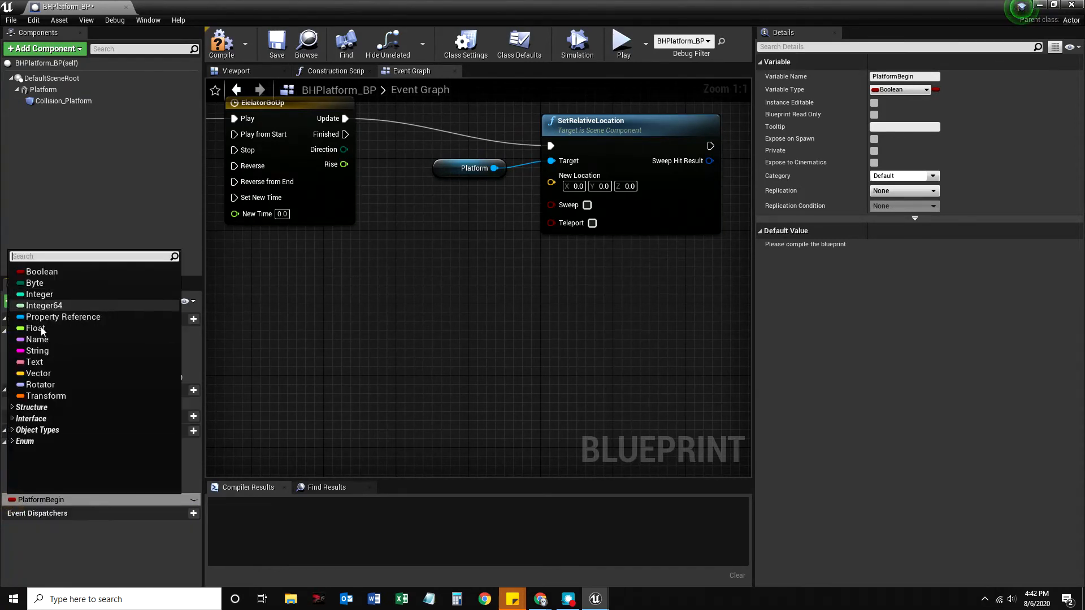
{"action": "left_click", "coordinate": [38, 373]}
Add a second vector variable named PlatformEnd and compile the blueprint.
{"action": "left_click", "coordinate": [181, 432]}
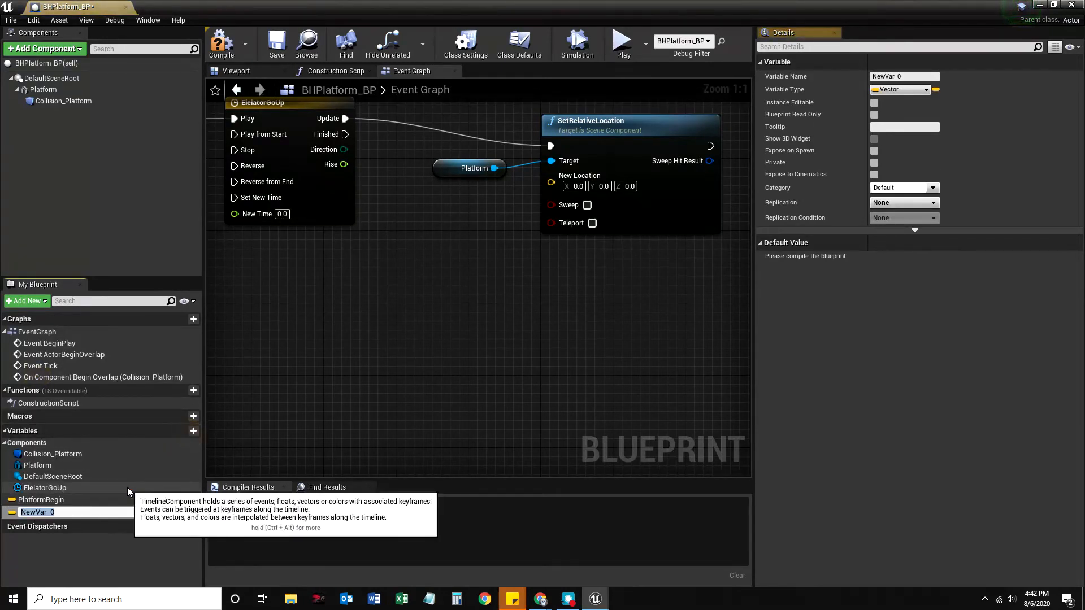
{"action": "type", "text": "PlatformEnd"}
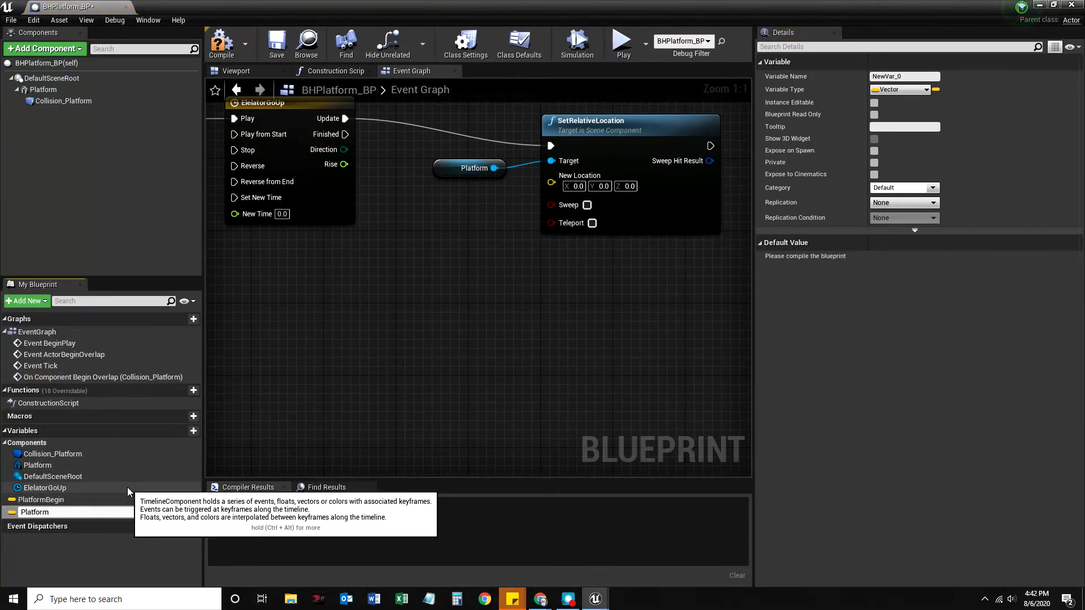
{"action": "key", "text": "Return"}
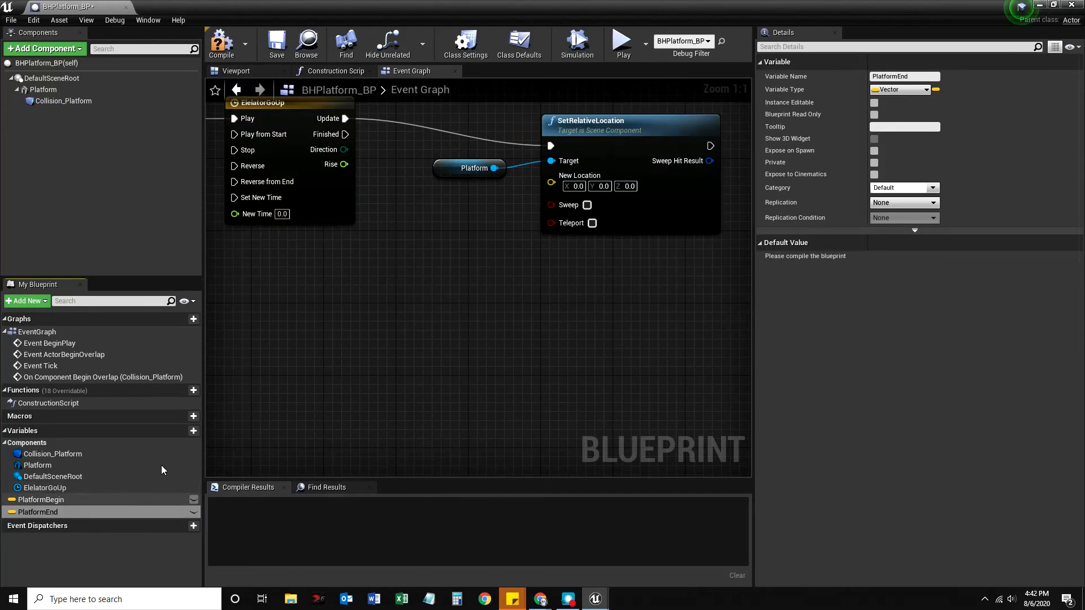
{"action": "left_click", "coordinate": [223, 46]}
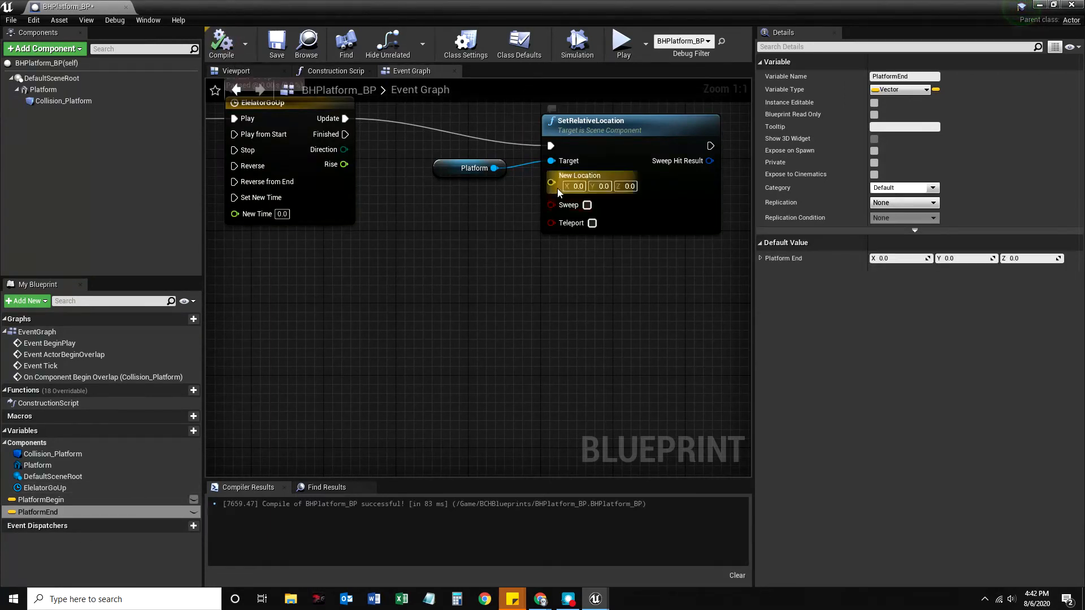
Add a Lerp (Vector) node that feeds the New Location of SetRelativeLocation and place it below that node.
{"action": "left_click_drag", "start_coordinate": [551, 182], "coordinate": [499, 311]}
{"action": "type", "text": "lerp"}
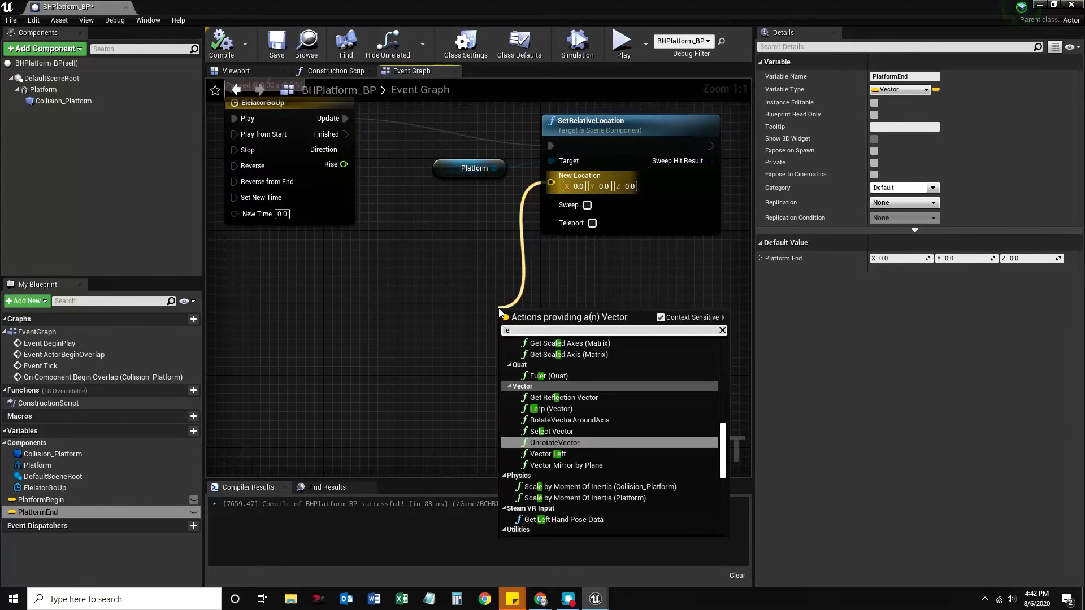
{"action": "key", "text": "Return"}
{"action": "left_click_drag", "start_coordinate": [572, 315], "coordinate": [563, 251]}
Wire PlatformBegin to the Lerp's A, PlatformEnd to B and the timeline's Rise output to Alpha.
{"action": "left_click_drag", "start_coordinate": [45, 501], "coordinate": [497, 272]}
{"action": "left_click_drag", "start_coordinate": [55, 514], "coordinate": [496, 289]}
{"action": "left_click_drag", "start_coordinate": [347, 169], "coordinate": [490, 306]}
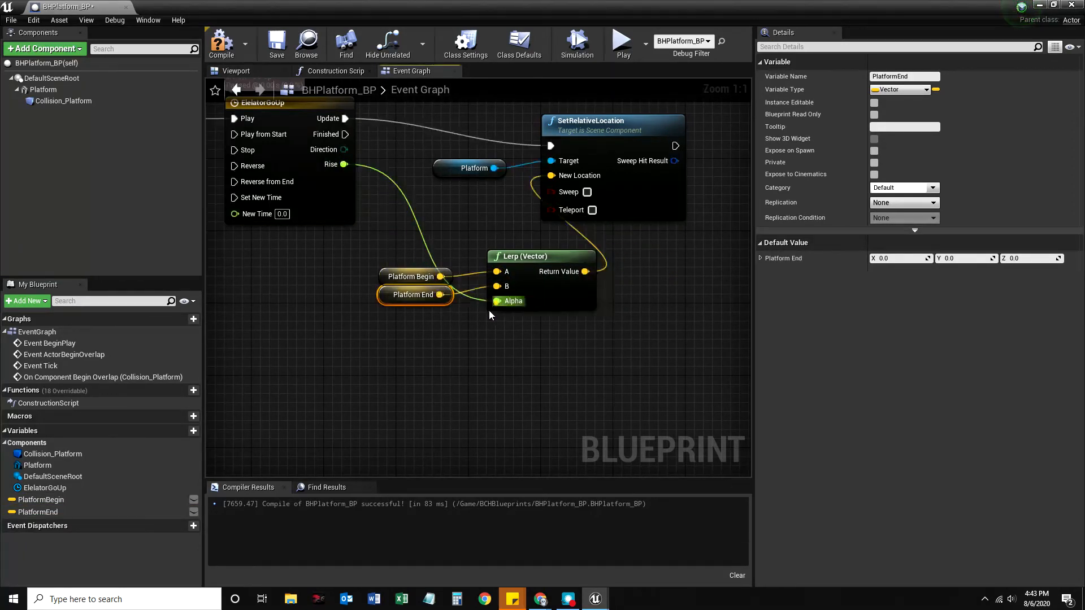
Add a Set PlatformBegin node run from Event BeginPlay and place it beside the event.
{"action": "scroll", "coordinate": [395, 439], "scroll_direction": "down", "scroll_amount": 5}
{"action": "scroll", "coordinate": [400, 440], "scroll_direction": "up", "scroll_amount": 4}
{"action": "right_click_drag", "start_coordinate": [380, 385], "coordinate": [358, 447]}
{"action": "scroll", "coordinate": [452, 416], "scroll_direction": "down", "scroll_amount": 2}
{"action": "right_click_drag", "start_coordinate": [504, 362], "coordinate": [488, 408]}
{"action": "scroll", "coordinate": [266, 178], "scroll_direction": "down", "scroll_amount": 2}
{"action": "right_click_drag", "start_coordinate": [269, 192], "coordinate": [445, 304]}
{"action": "scroll", "coordinate": [277, 197], "scroll_direction": "up", "scroll_amount": 5}
{"action": "left_click_drag", "start_coordinate": [426, 251], "coordinate": [501, 243]}
{"action": "type", "text": "set"}
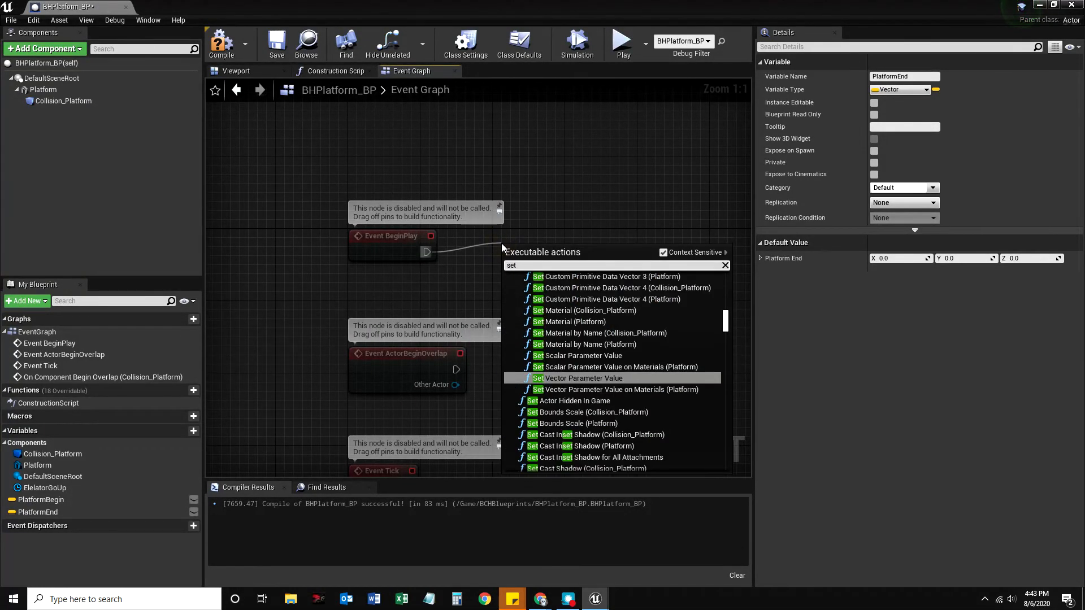
{"action": "type", "text": "platformb"}
{"action": "key", "text": "Return"}
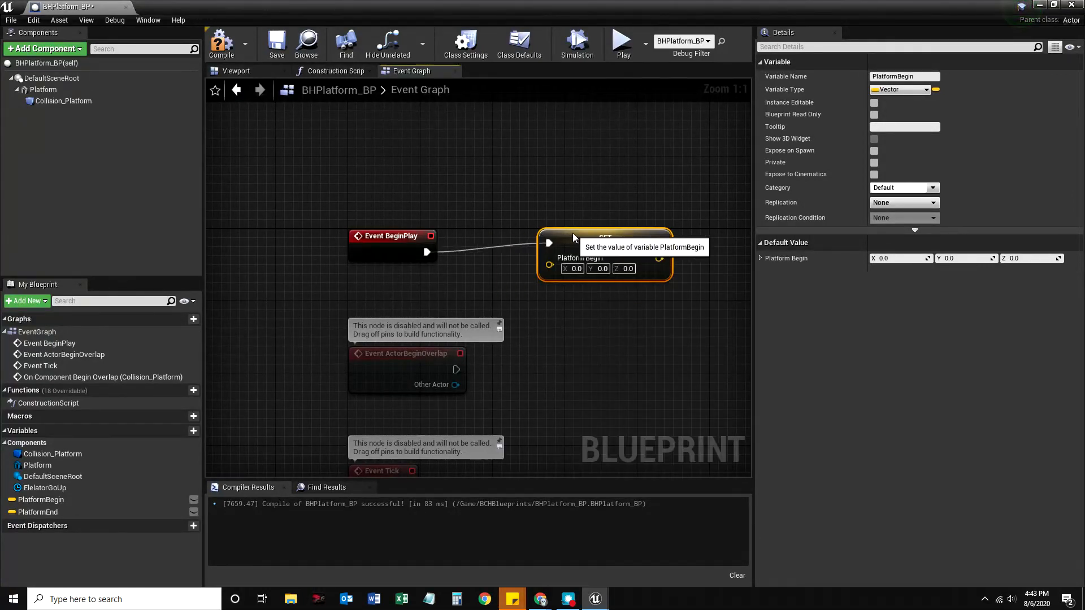
{"action": "left_click_drag", "start_coordinate": [574, 238], "coordinate": [621, 229]}
Feed the Platform component's Relative Location into the Set PlatformBegin node and tuck the getter nodes beneath it.
{"action": "left_click_drag", "start_coordinate": [43, 89], "coordinate": [554, 327]}
{"action": "type", "text": "getr"}
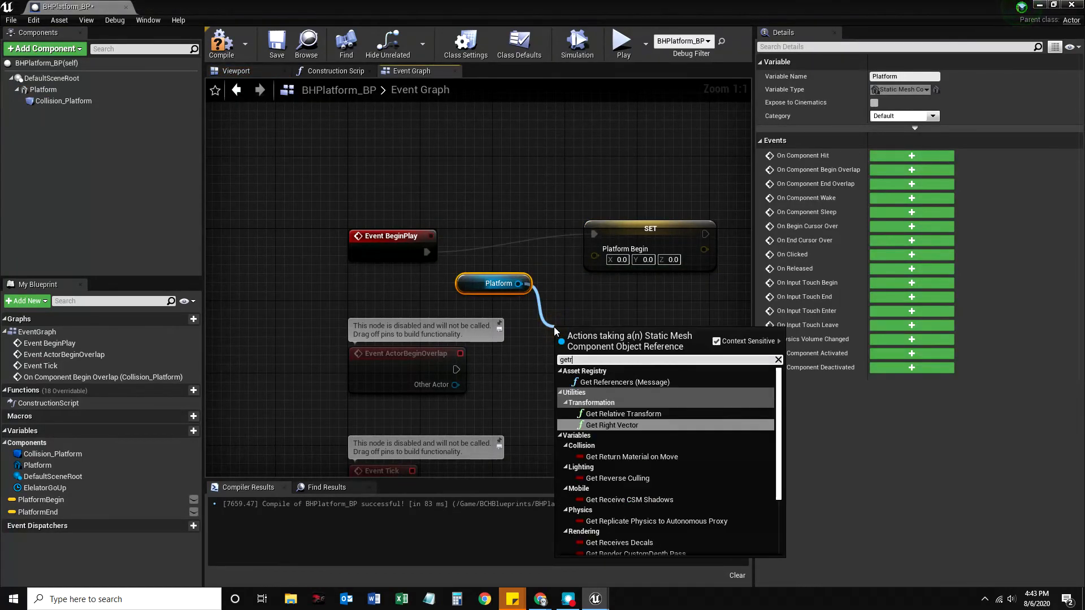
{"action": "type", "text": "elative"}
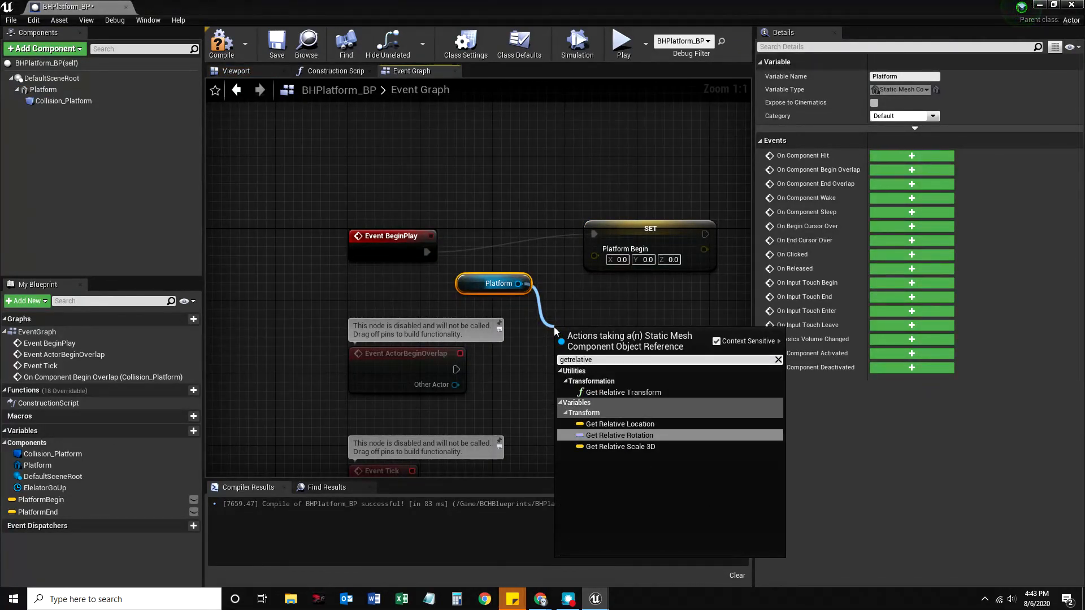
{"action": "left_click", "coordinate": [620, 424]}
{"action": "left_click_drag", "start_coordinate": [673, 338], "coordinate": [595, 256]}
{"action": "scroll", "coordinate": [566, 294], "scroll_direction": "down", "scroll_amount": 1}
{"action": "left_click_drag", "start_coordinate": [560, 298], "coordinate": [568, 250]}
{"action": "left_click_drag", "start_coordinate": [443, 255], "coordinate": [568, 280]}
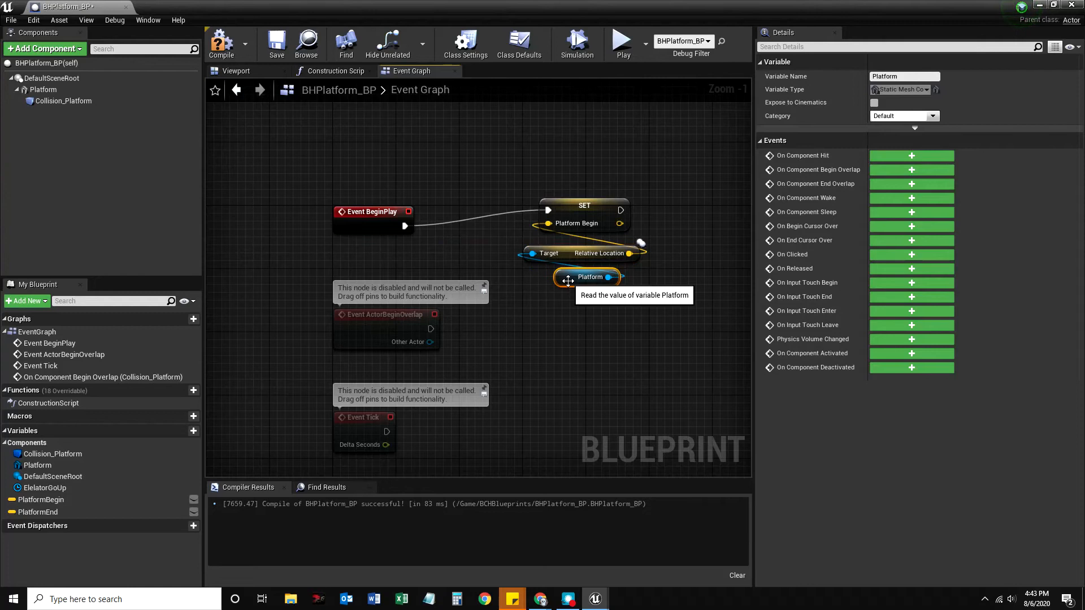
Make the PlatformEnd variable instance editable with its 3D widget shown, and compile and save the blueprint.
{"action": "scroll", "coordinate": [568, 287], "scroll_direction": "down", "scroll_amount": 3}
{"action": "right_click_drag", "start_coordinate": [626, 349], "coordinate": [522, 171]}
{"action": "scroll", "coordinate": [672, 387], "scroll_direction": "up", "scroll_amount": 2}
{"action": "right_click_drag", "start_coordinate": [659, 394], "coordinate": [611, 344]}
{"action": "left_click", "coordinate": [83, 512]}
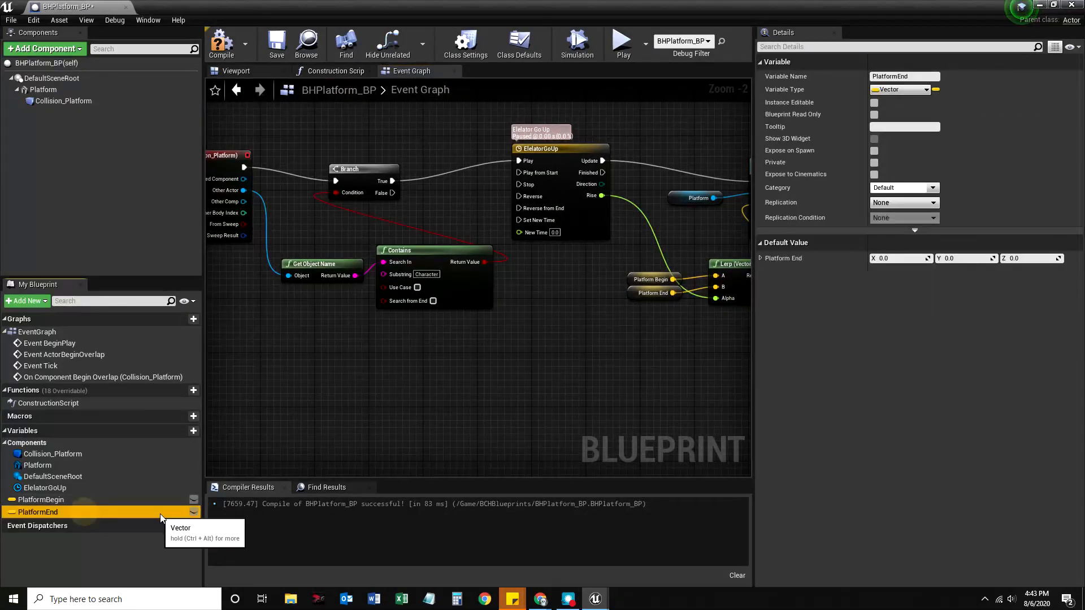
{"action": "left_click", "coordinate": [191, 514]}
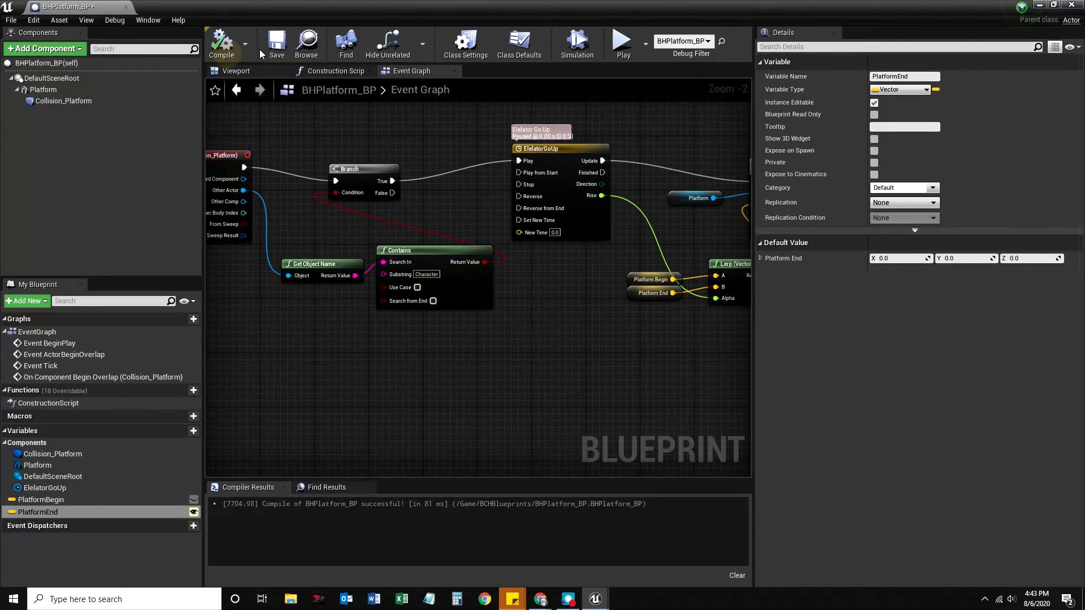
{"action": "left_click", "coordinate": [276, 48]}
{"action": "left_click", "coordinate": [875, 139]}
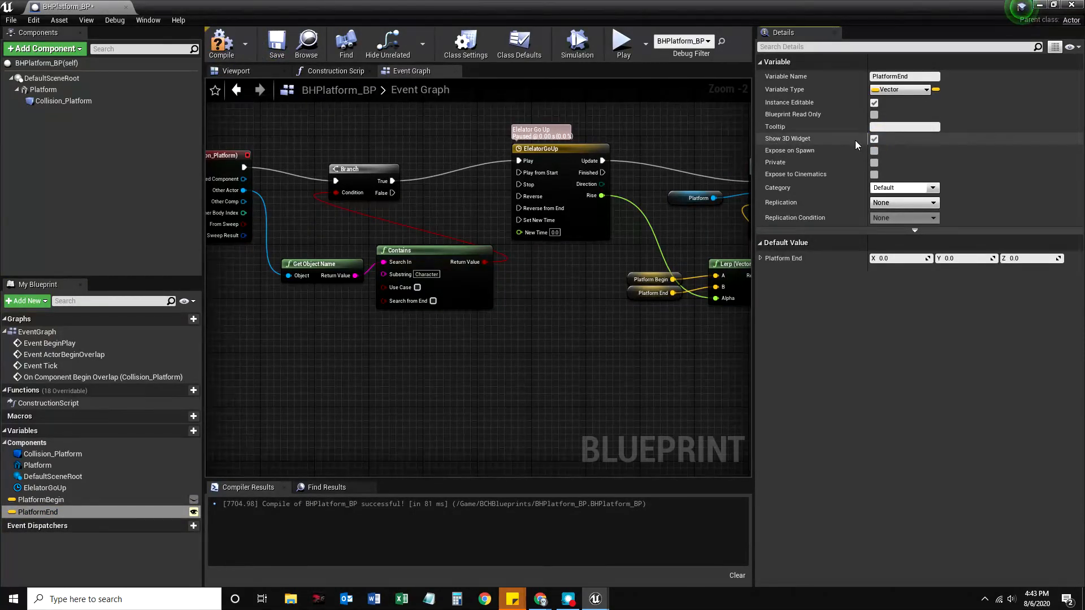
Switch to the level editor and raise the placed platform's Platform End point to a Z of about 307.
{"action": "left_click", "coordinate": [1041, 8]}
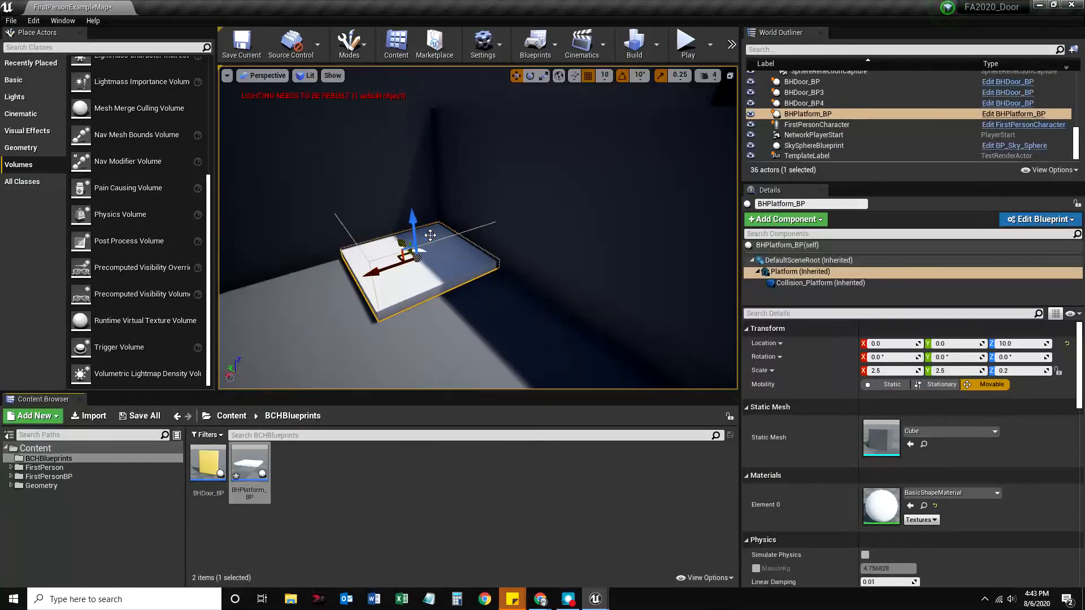
{"action": "scroll", "coordinate": [436, 275], "scroll_direction": "down", "scroll_amount": 5}
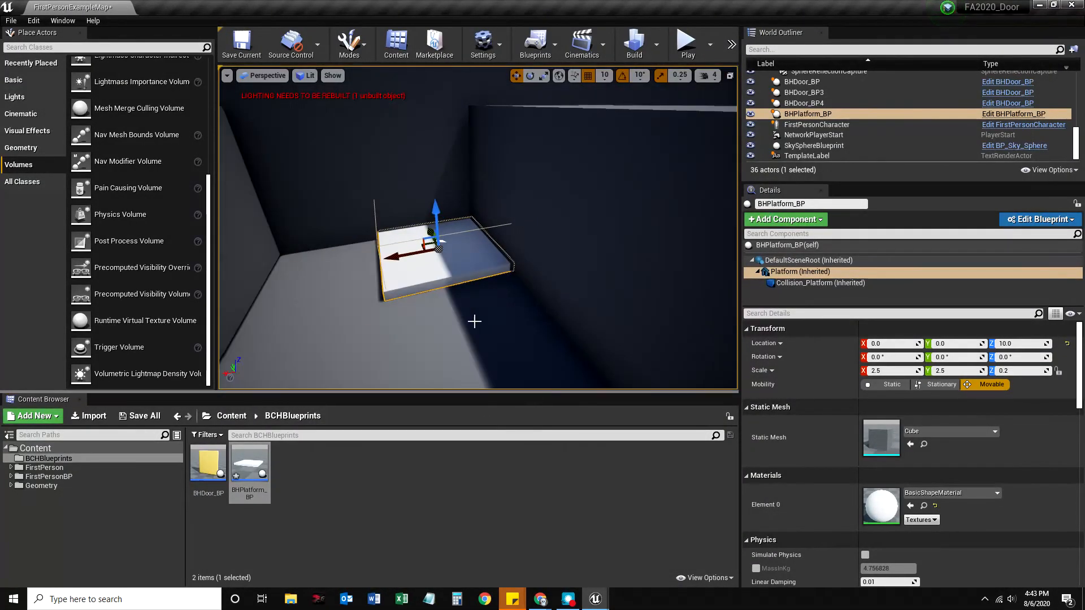
{"action": "left_click", "coordinate": [787, 244]}
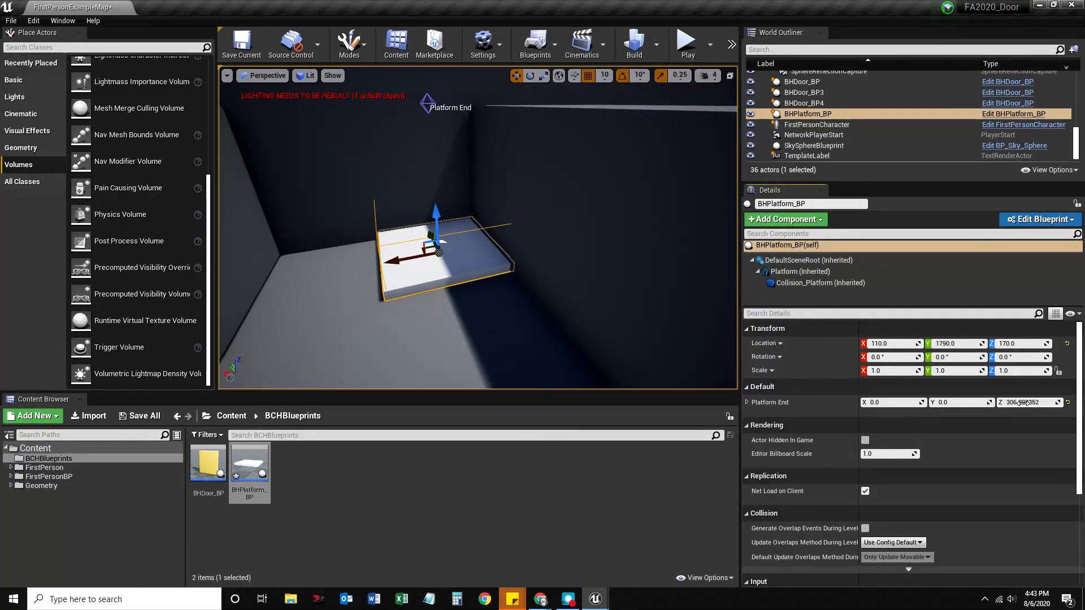
{"action": "scroll", "coordinate": [608, 375], "scroll_direction": "down", "scroll_amount": 3}
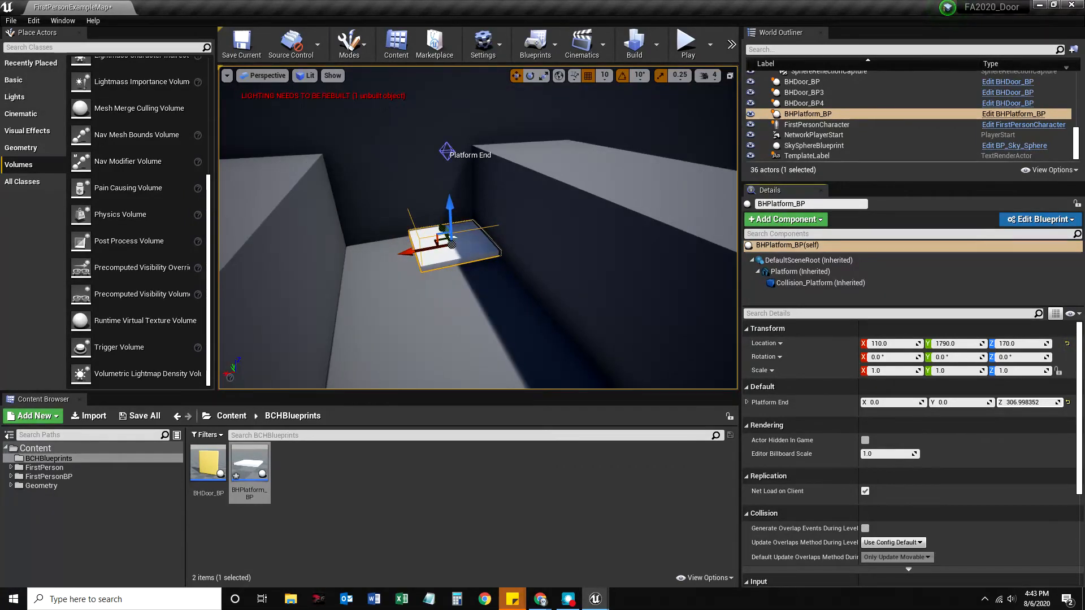
Play-test the level by walking down the corridor and riding the platform up, then stop the session.
{"action": "left_click", "coordinate": [687, 42]}
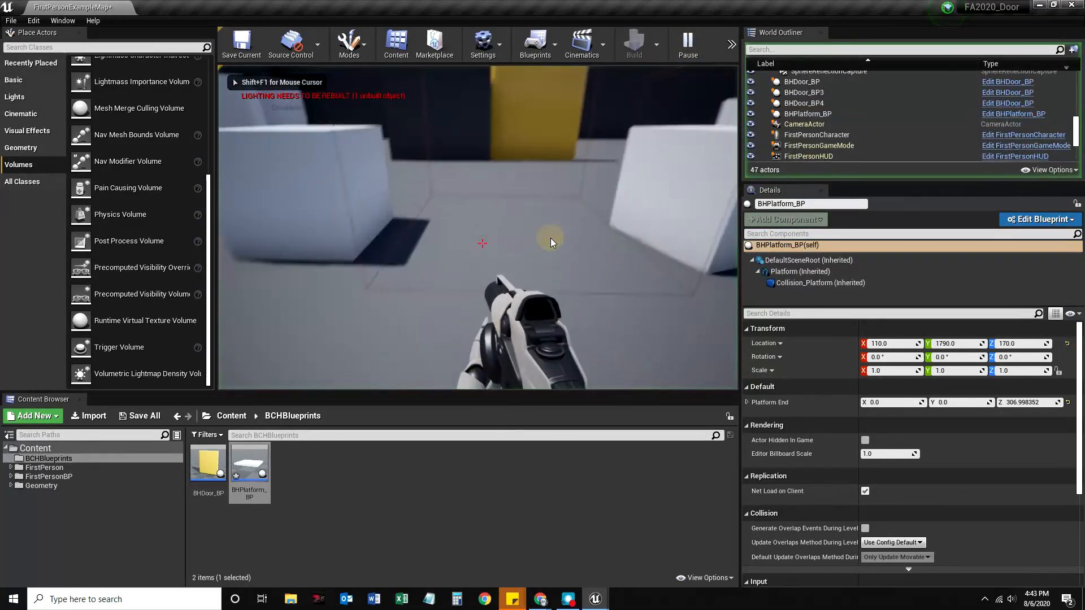
{"action": "key", "text": "w"}
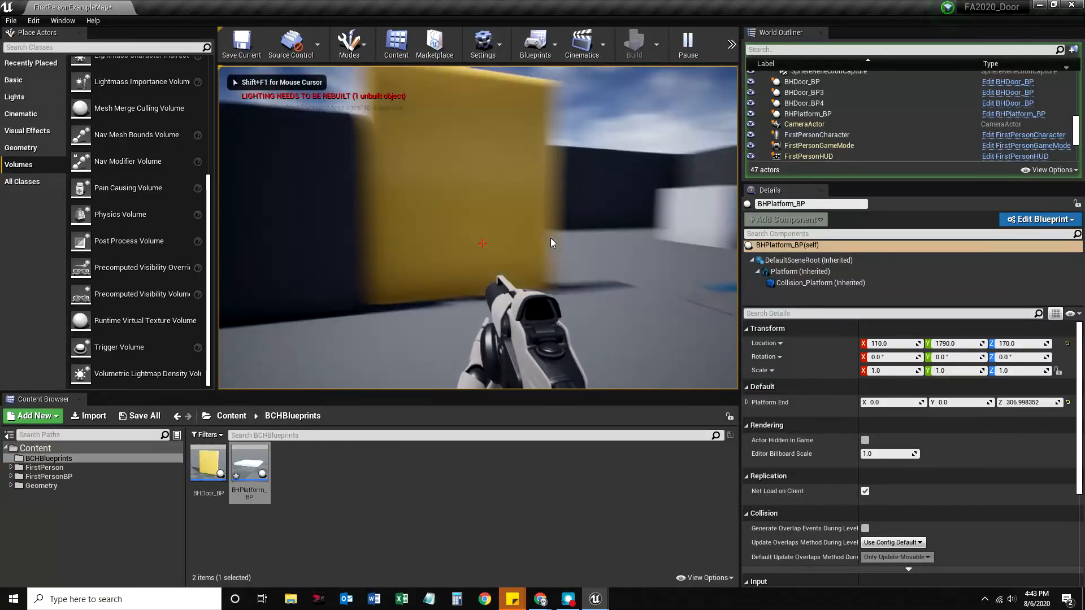
{"action": "key", "text": "w"}
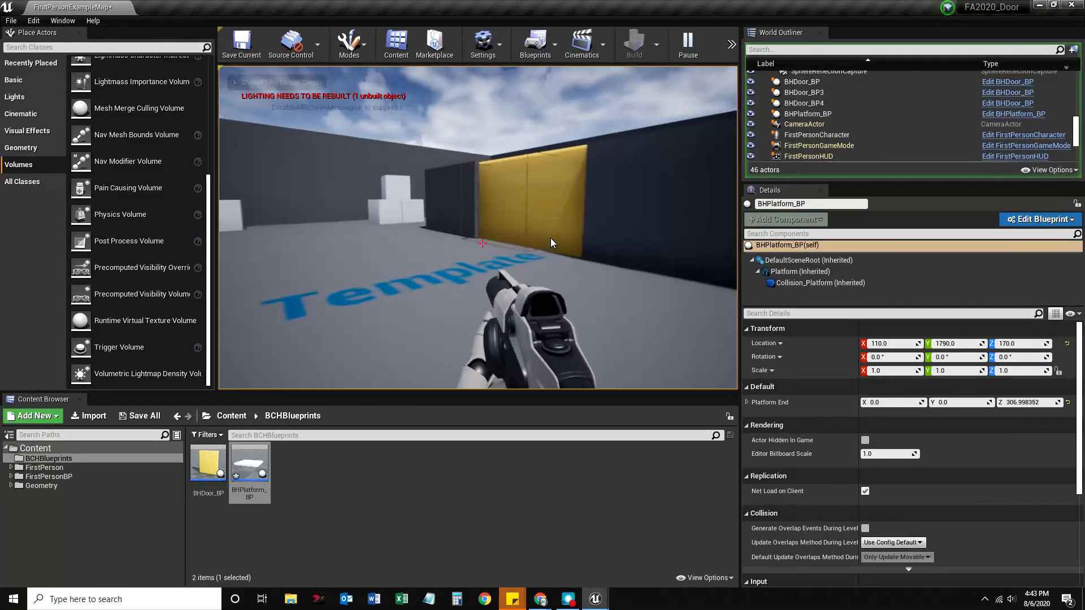
{"action": "key", "text": "w"}
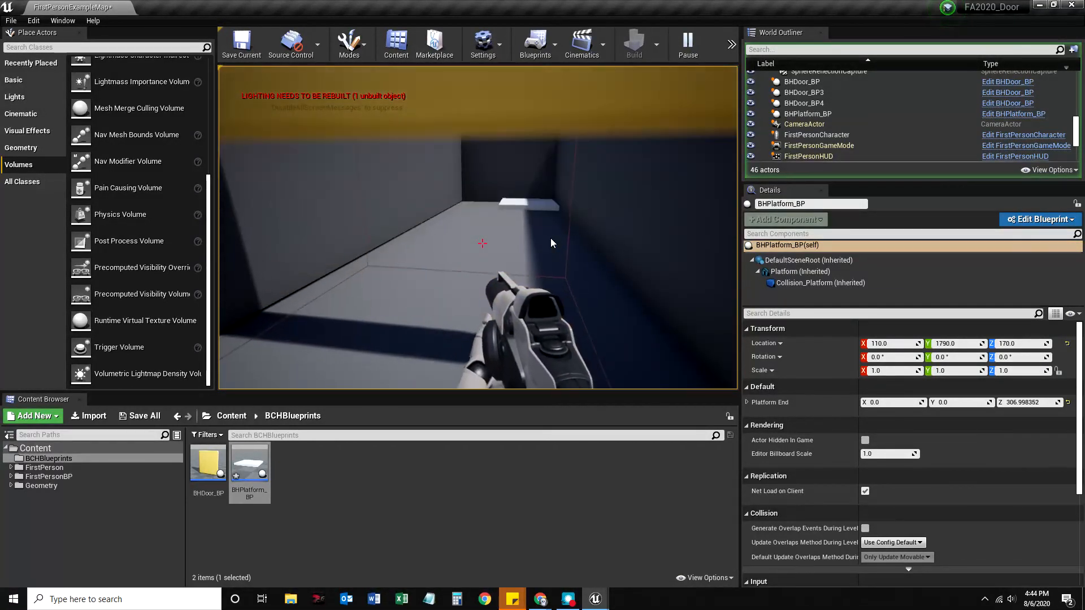
{"action": "key", "text": "w"}
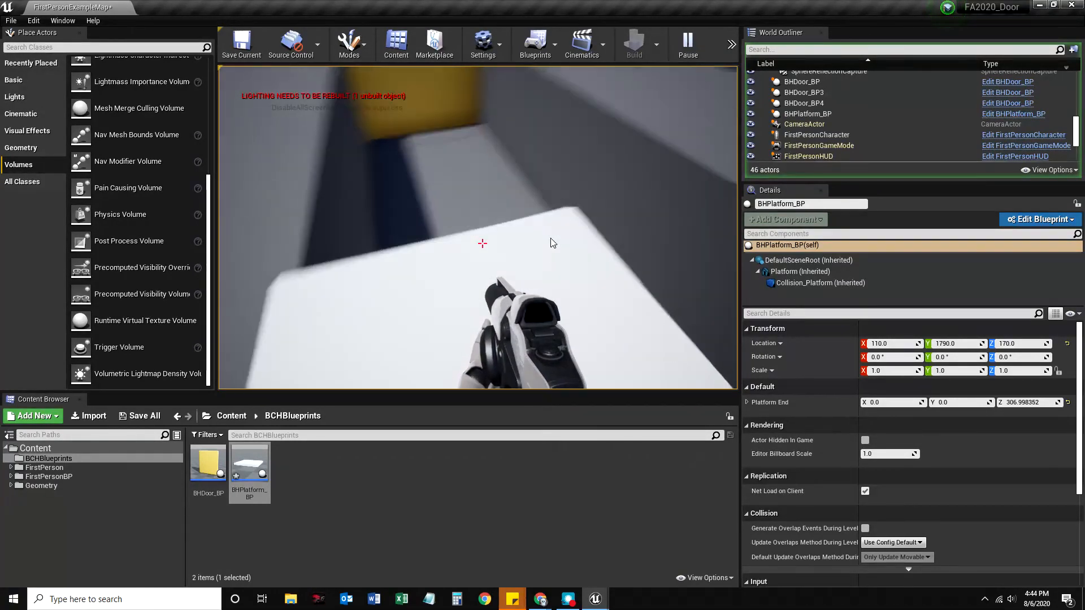
{"action": "key", "text": "w"}
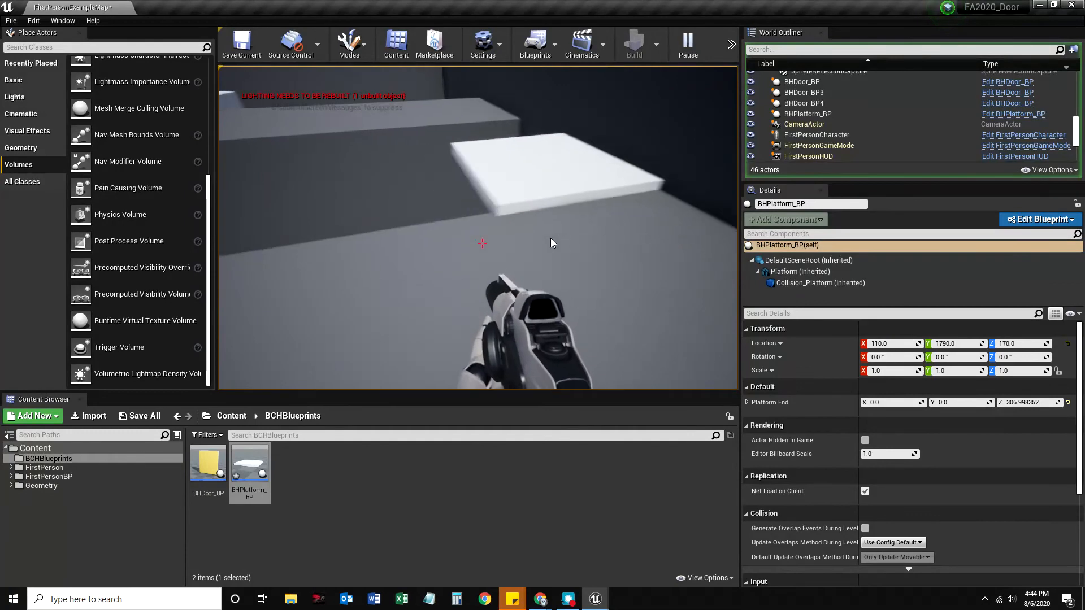
{"action": "key", "text": "w"}
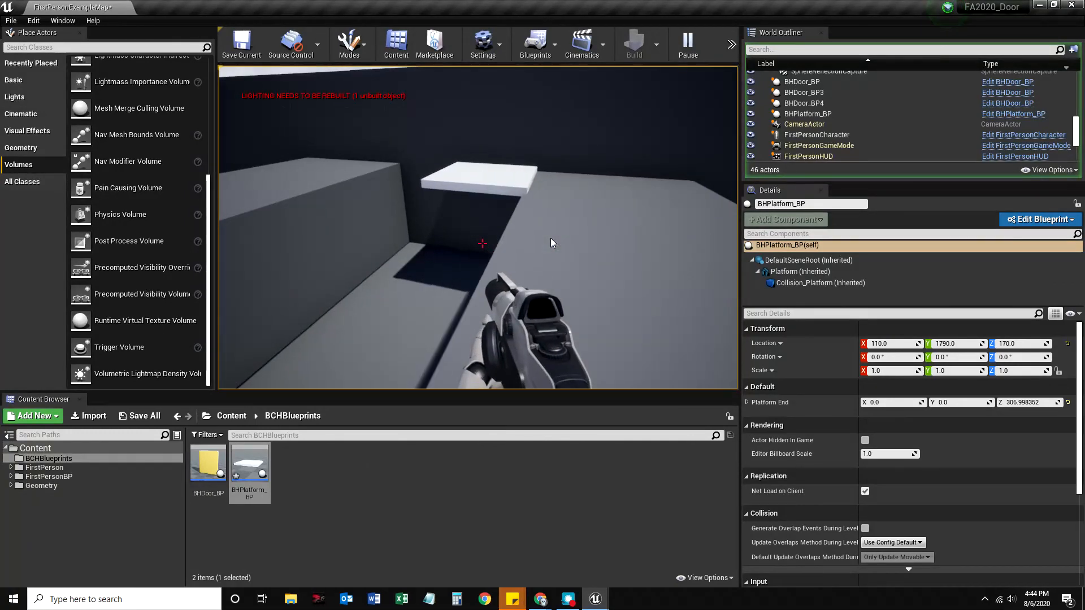
{"action": "key", "text": "w"}
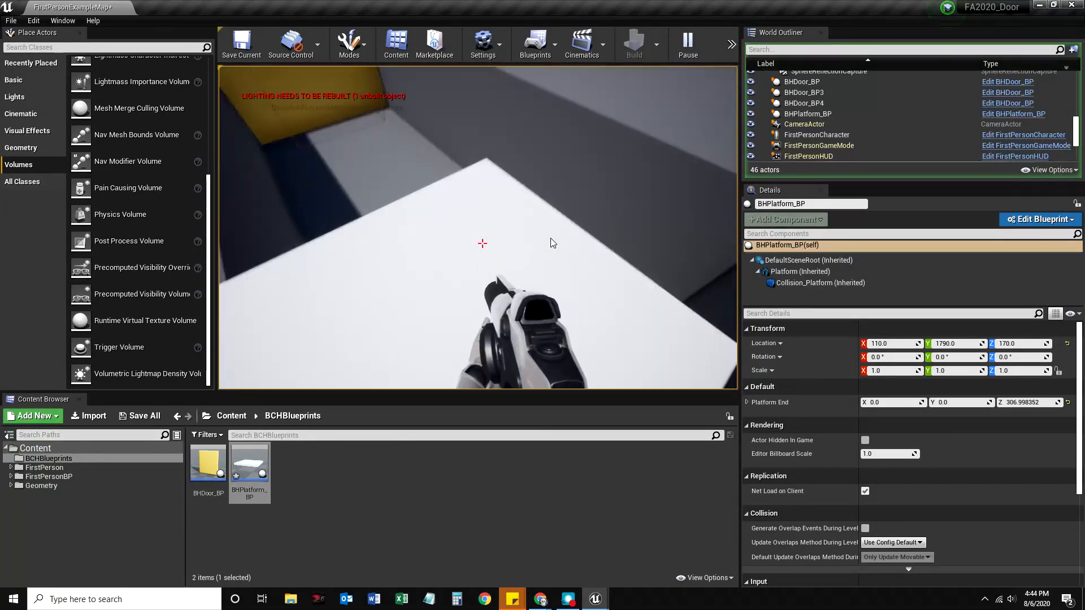
{"action": "key", "text": "w"}
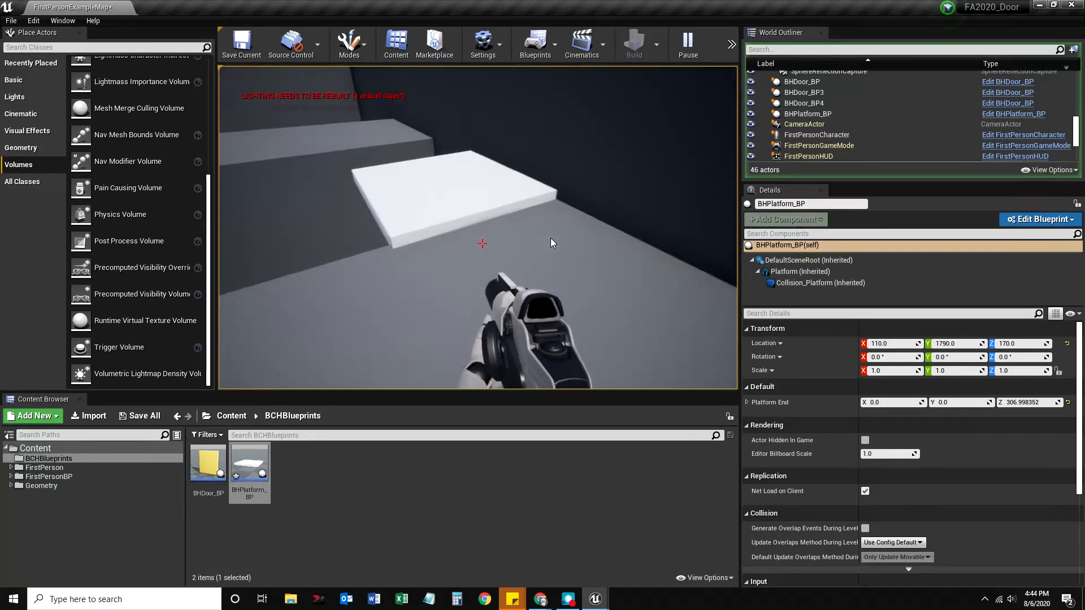
{"action": "key", "text": "w"}
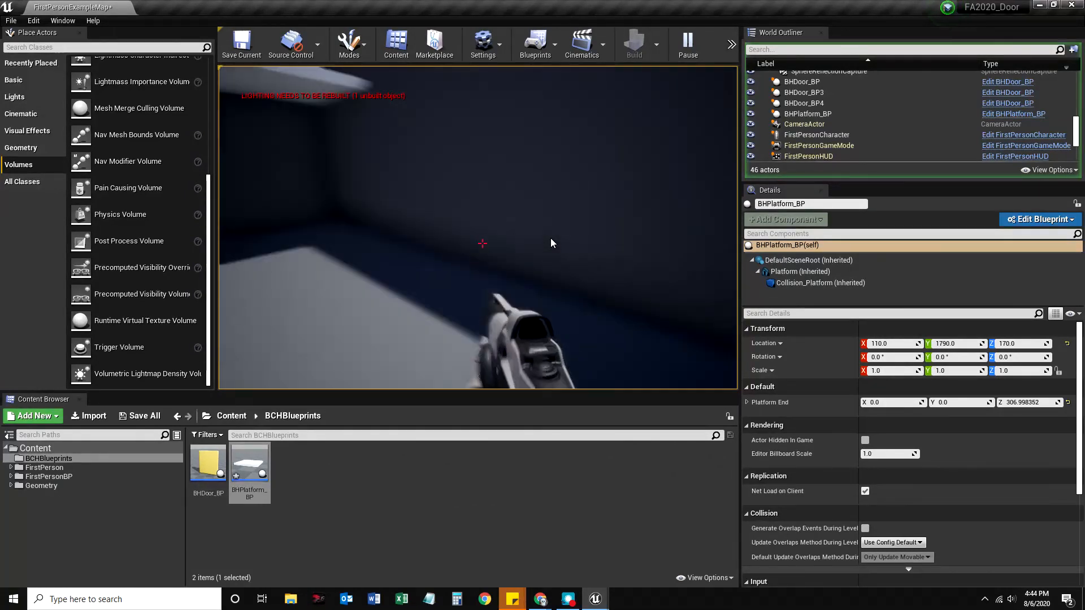
{"action": "key", "text": "Escape"}
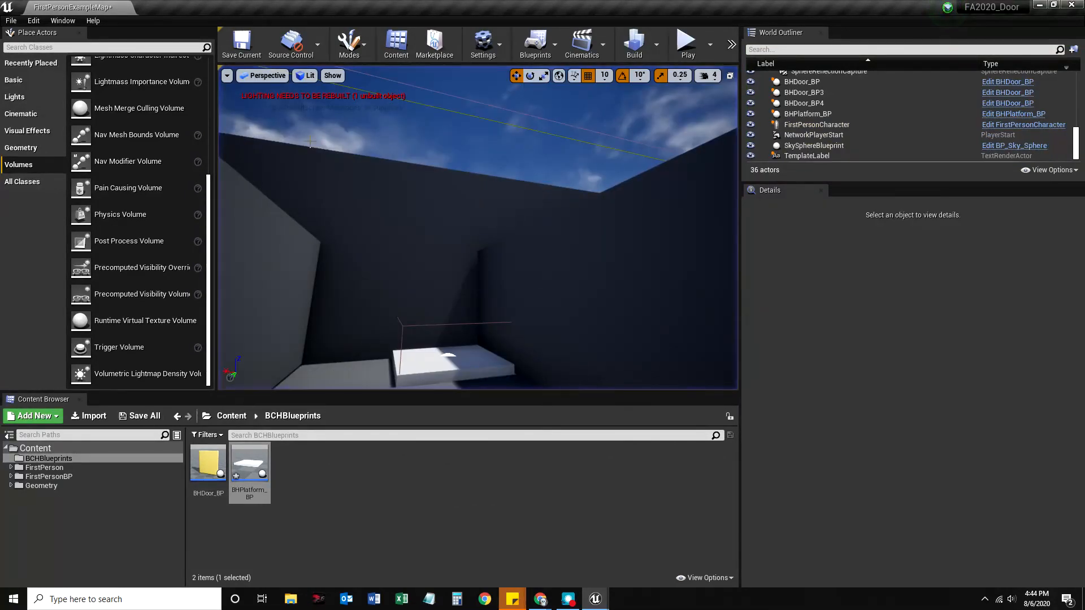
Turn off Hidden in Game for the Collision_Platform component of the platform placed in the corridor.
{"action": "left_click", "coordinate": [402, 361]}
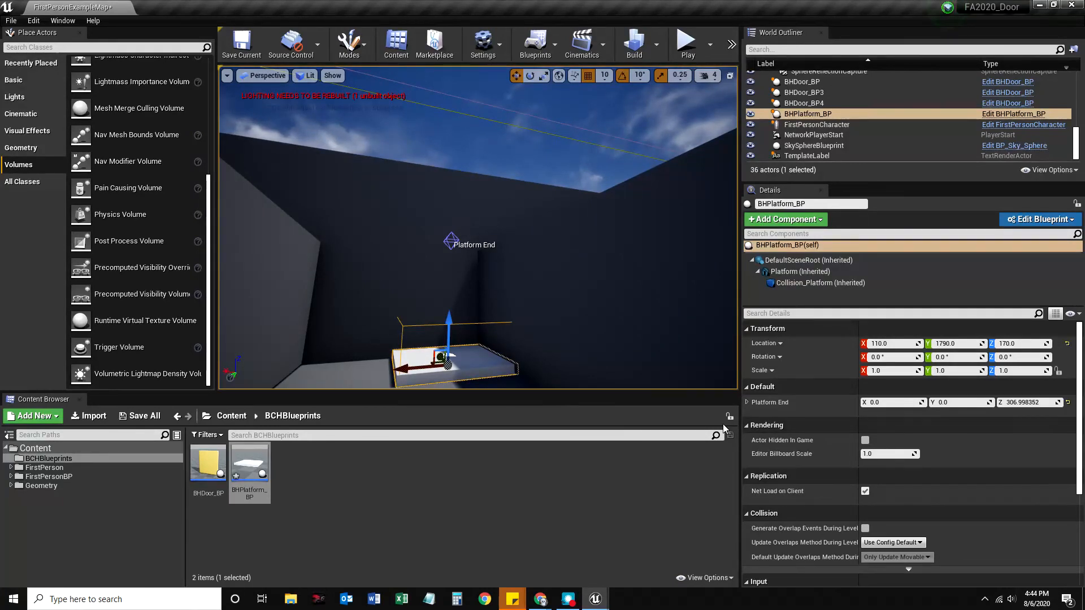
{"action": "scroll", "coordinate": [846, 493], "scroll_direction": "down", "scroll_amount": 3}
{"action": "left_click", "coordinate": [814, 282]}
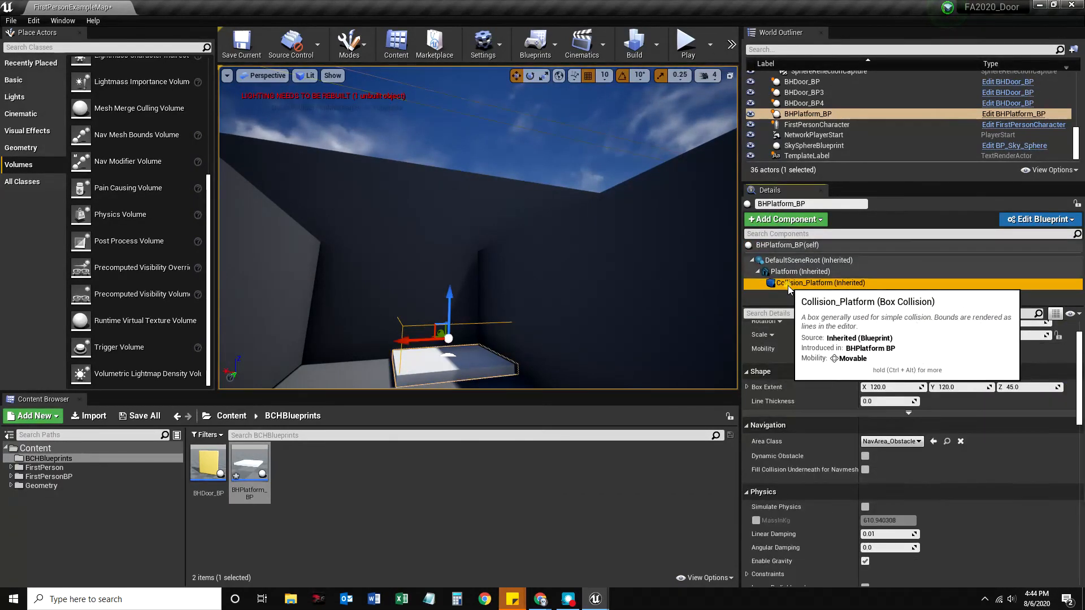
{"action": "scroll", "coordinate": [850, 467], "scroll_direction": "down", "scroll_amount": 3}
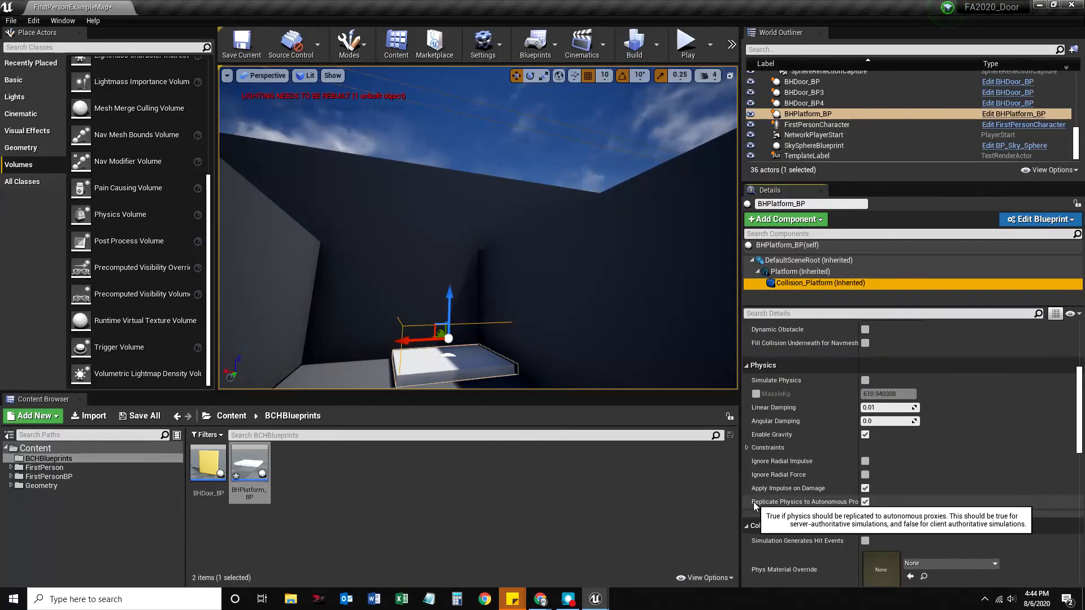
{"action": "scroll", "coordinate": [814, 495], "scroll_direction": "up", "scroll_amount": 4}
{"action": "scroll", "coordinate": [767, 502], "scroll_direction": "down", "scroll_amount": 2}
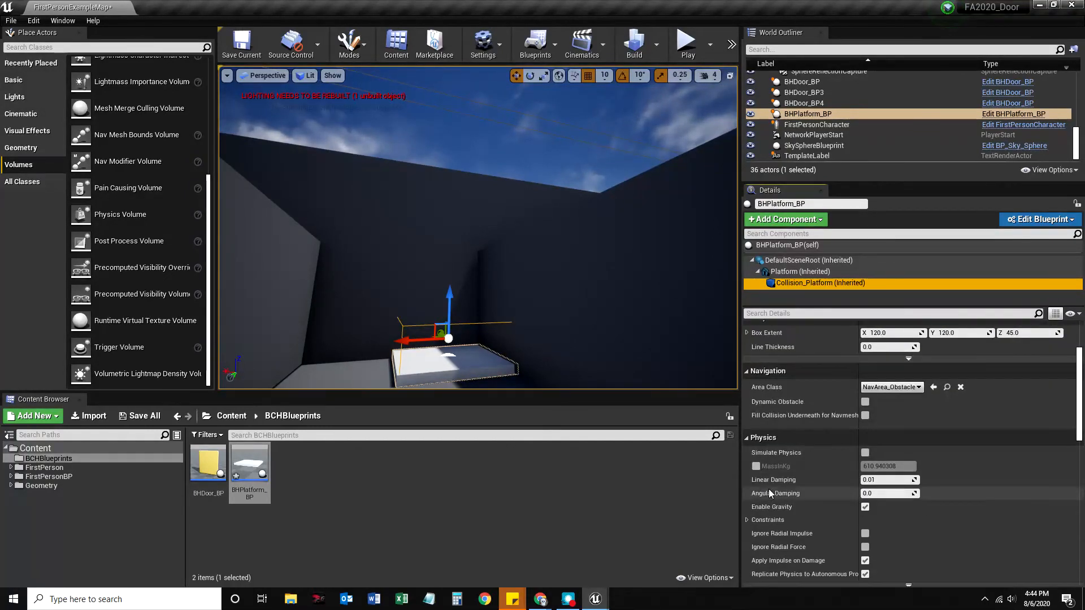
{"action": "scroll", "coordinate": [768, 490], "scroll_direction": "down", "scroll_amount": 6}
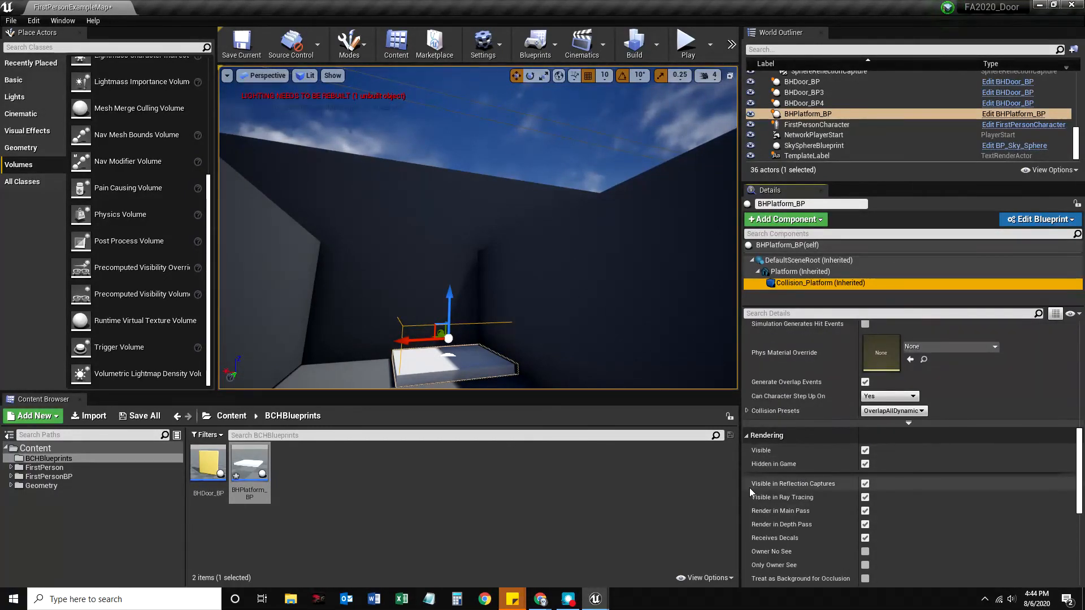
{"action": "left_click", "coordinate": [865, 446]}
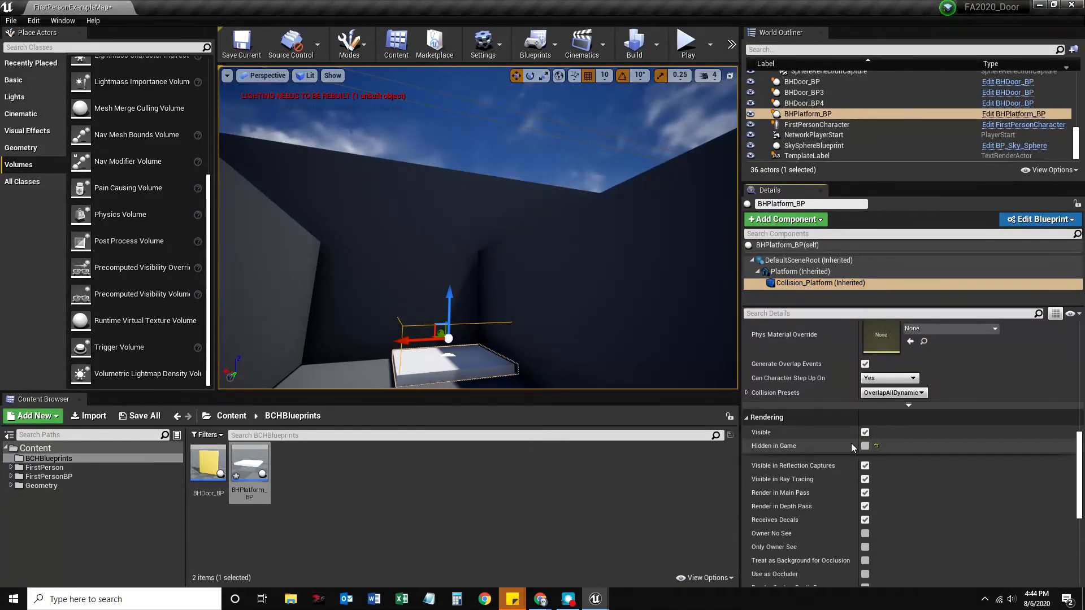
{"action": "scroll", "coordinate": [419, 272], "scroll_direction": "down", "scroll_amount": 3}
{"action": "right_click_drag", "start_coordinate": [418, 272], "coordinate": [413, 301]}
{"action": "left_click_drag", "start_coordinate": [450, 254], "coordinate": [463, 163]}
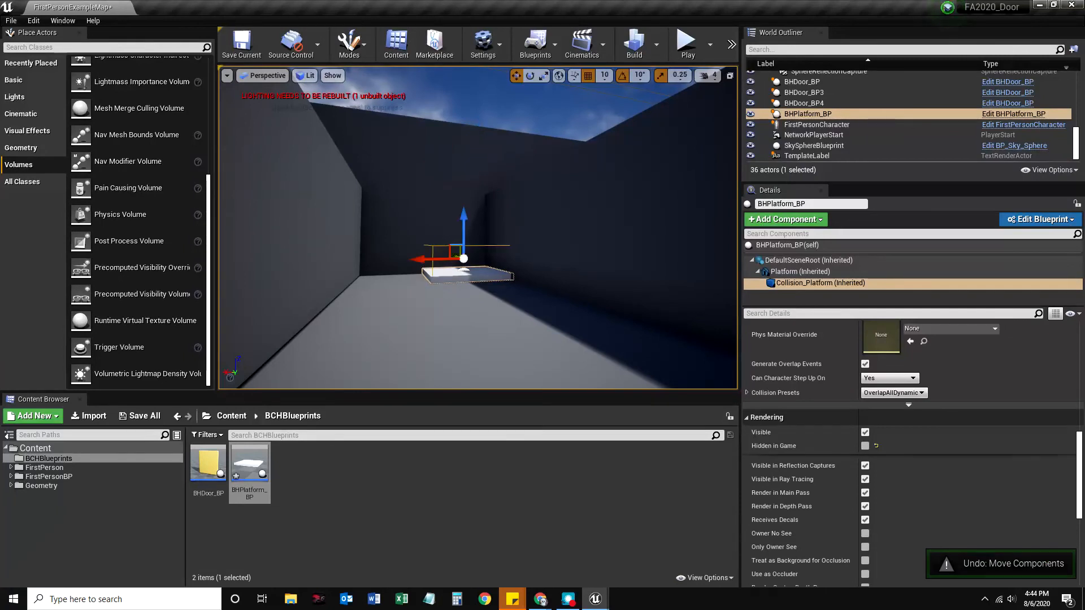
Open the BHPlatform_BP blueprint and add an On Component End Overlap event for Collision_Platform to the Event Graph.
{"action": "double_click", "coordinate": [256, 482]}
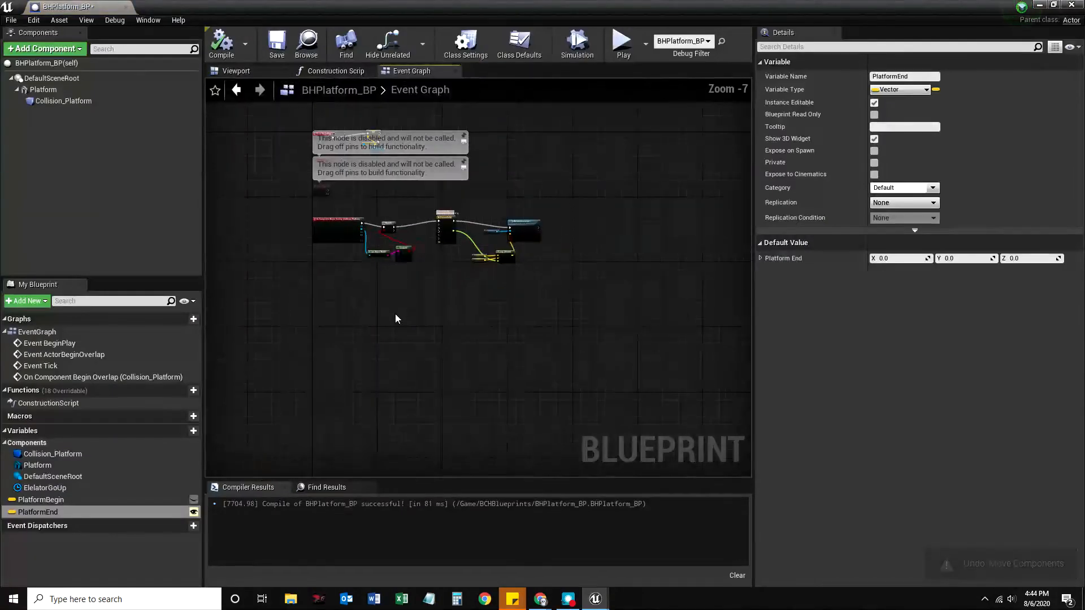
{"action": "scroll", "coordinate": [350, 327], "scroll_direction": "down", "scroll_amount": 2}
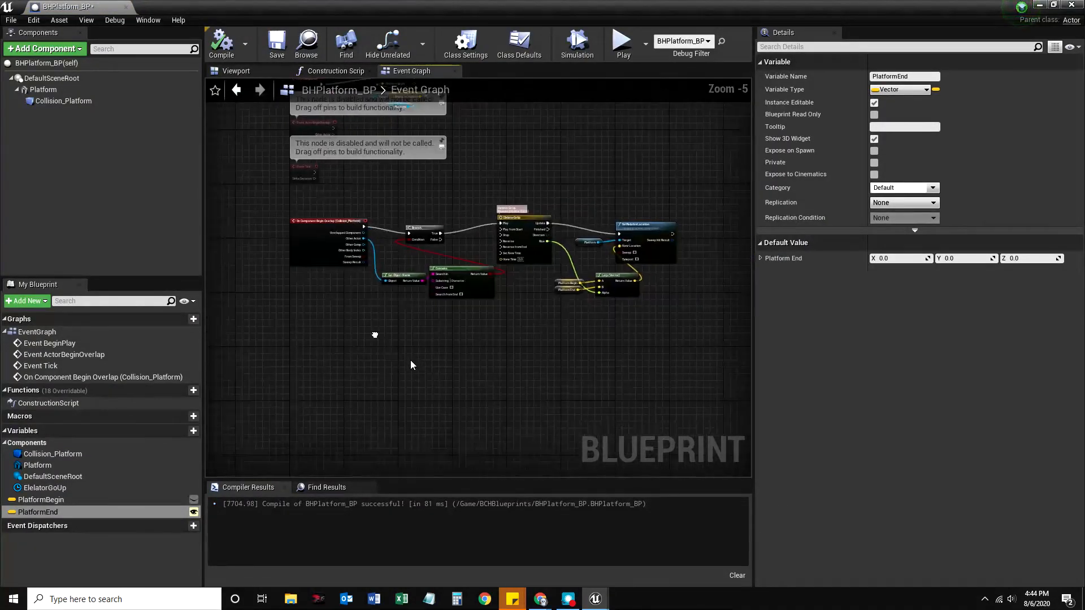
{"action": "scroll", "coordinate": [292, 239], "scroll_direction": "up", "scroll_amount": 2}
{"action": "scroll", "coordinate": [362, 302], "scroll_direction": "down", "scroll_amount": 2}
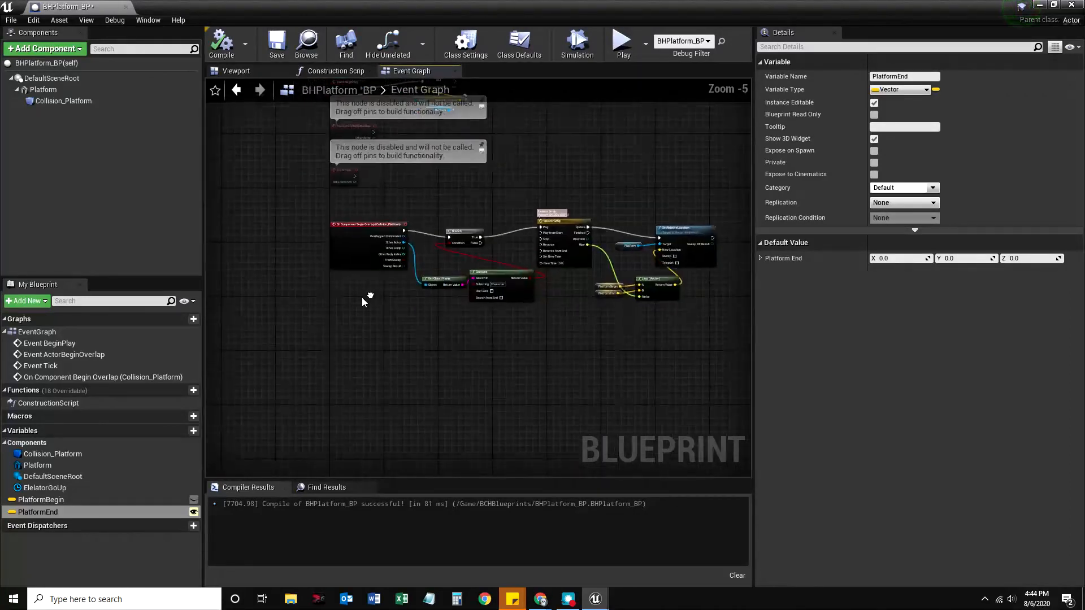
{"action": "left_click", "coordinate": [47, 101]}
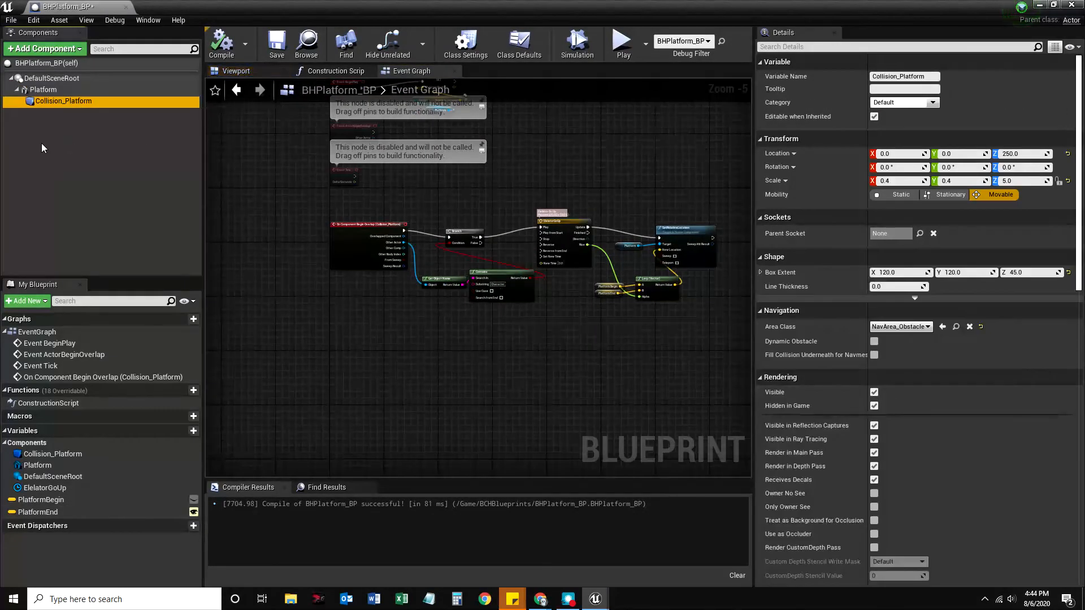
{"action": "scroll", "coordinate": [867, 529], "scroll_direction": "down", "scroll_amount": 10}
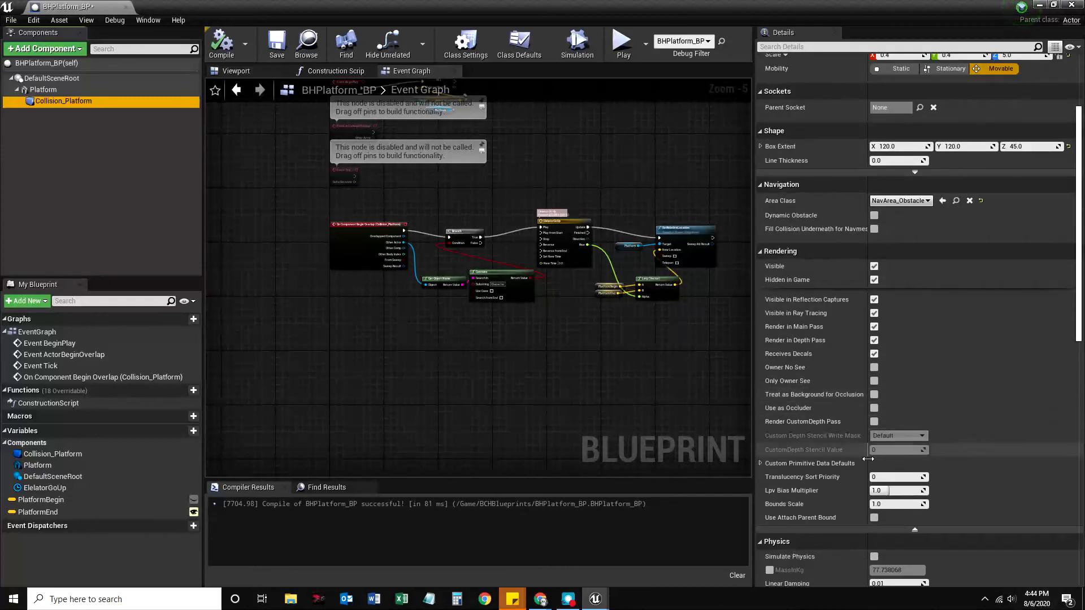
{"action": "scroll", "coordinate": [867, 529], "scroll_direction": "down", "scroll_amount": 8}
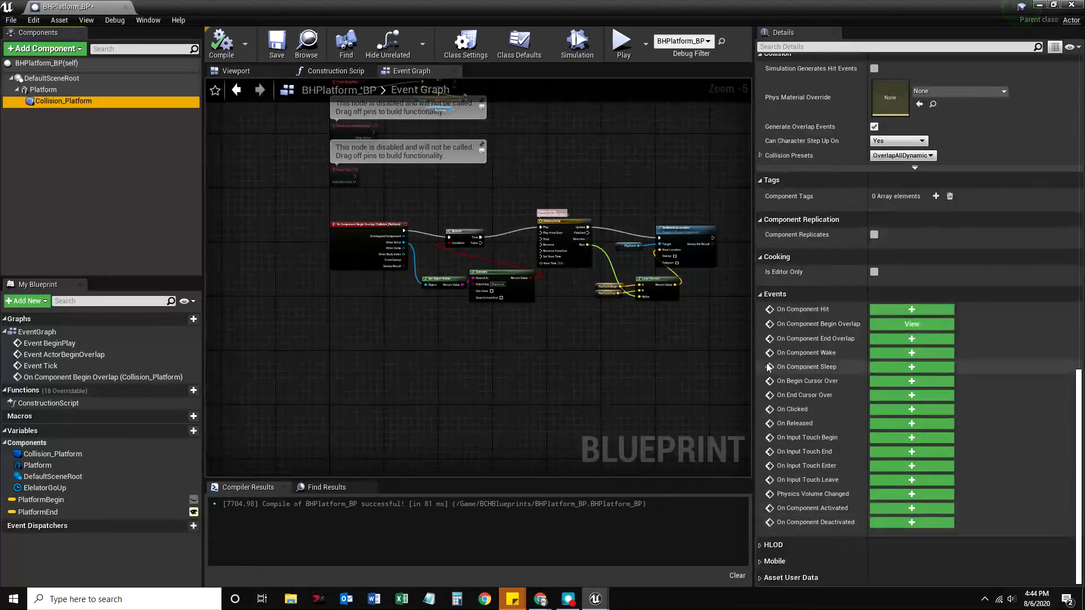
{"action": "left_click", "coordinate": [904, 340]}
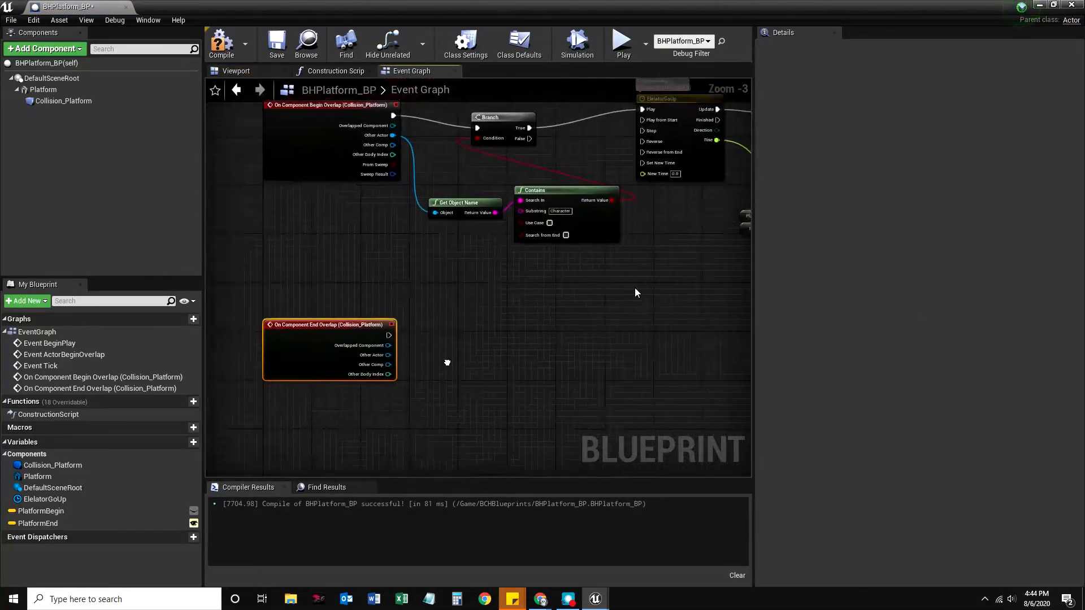
Add a Branch node driven by the End Overlap event's execution output and place it beside the event.
{"action": "left_click_drag", "start_coordinate": [392, 336], "coordinate": [416, 334]}
{"action": "type", "text": "branch"}
{"action": "key", "text": "Return"}
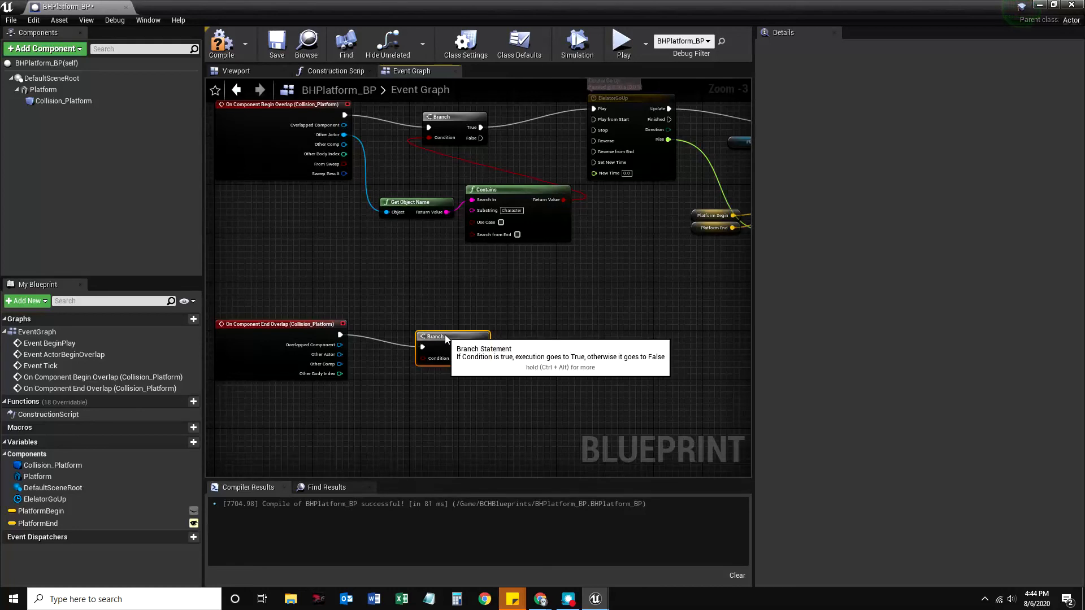
{"action": "left_click_drag", "start_coordinate": [441, 335], "coordinate": [471, 316]}
Add a Get Object Name node fed by the End Overlap event's Other Actor output.
{"action": "left_click_drag", "start_coordinate": [339, 354], "coordinate": [340, 359]}
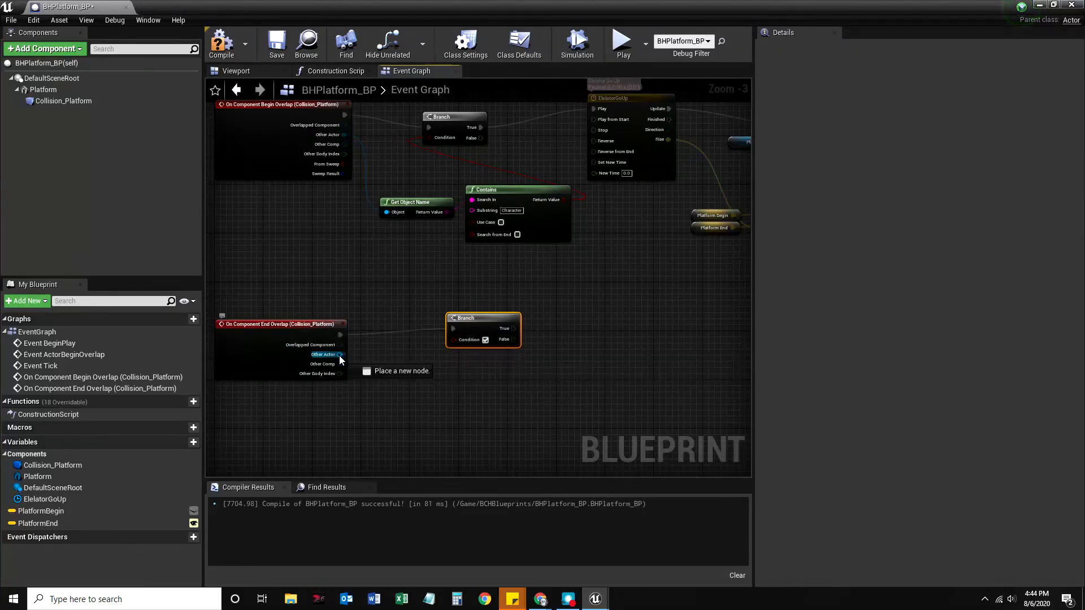
{"action": "left_click_drag", "start_coordinate": [423, 386], "coordinate": [423, 386]}
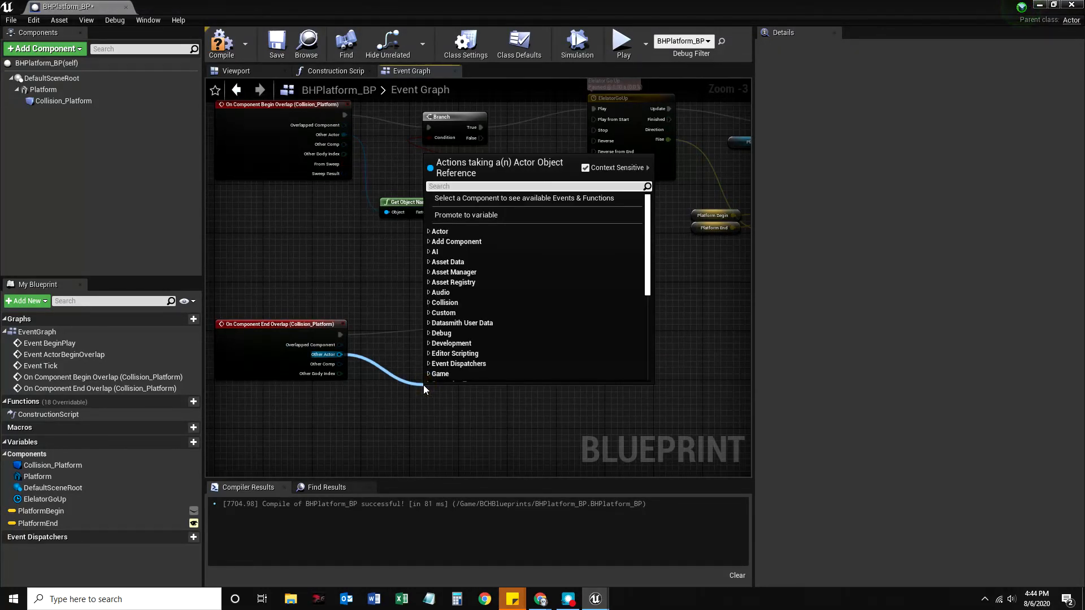
{"action": "type", "text": "getobject"}
{"action": "key", "text": "Return"}
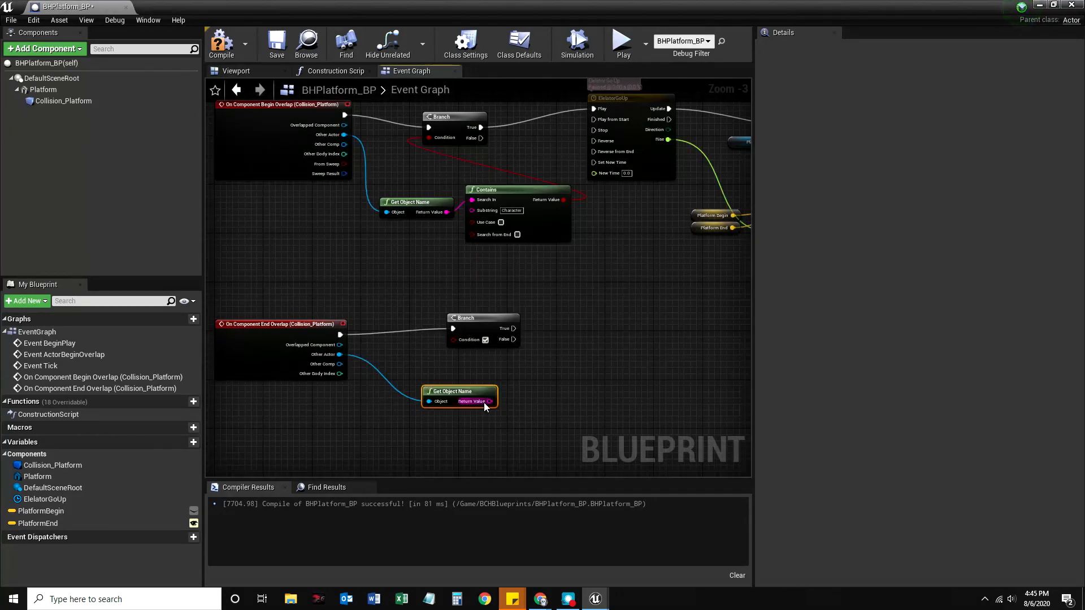
Add a string Contains node on the object name with substring Character and wire its result to the new Branch's Condition.
{"action": "right_click_drag", "start_coordinate": [565, 381], "coordinate": [480, 331]}
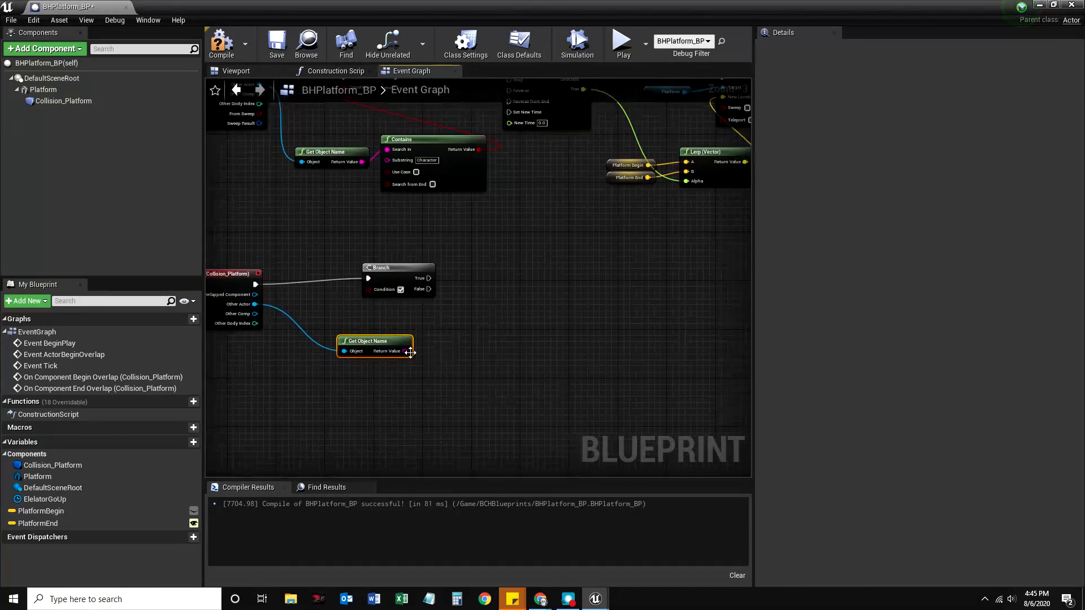
{"action": "left_click_drag", "start_coordinate": [433, 390], "coordinate": [440, 391]}
{"action": "type", "text": "contains"}
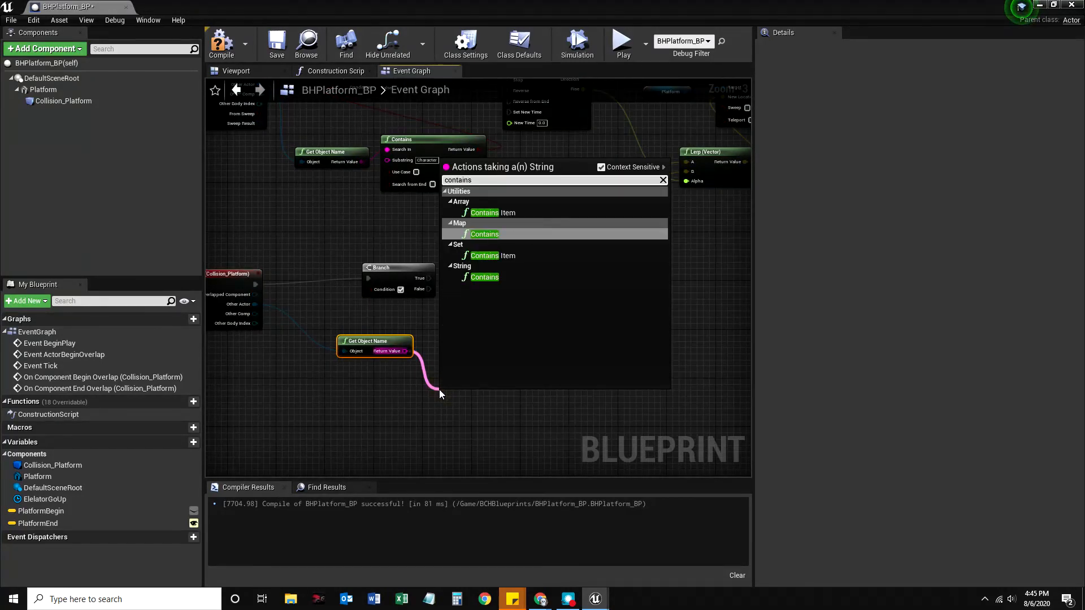
{"action": "key", "text": "Down"}
{"action": "key", "text": "Down"}
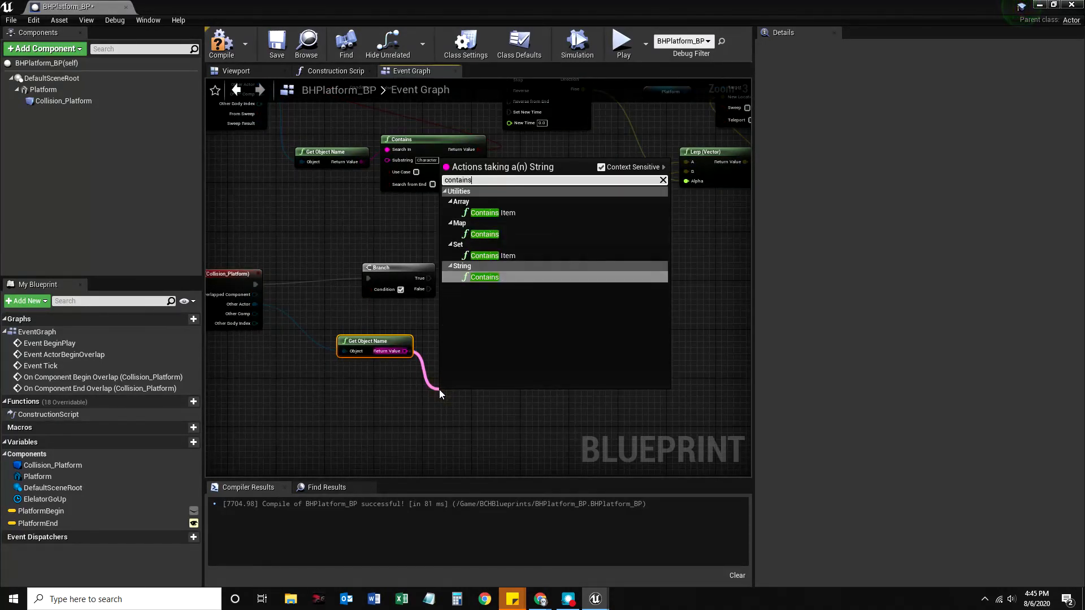
{"action": "key", "text": "Return"}
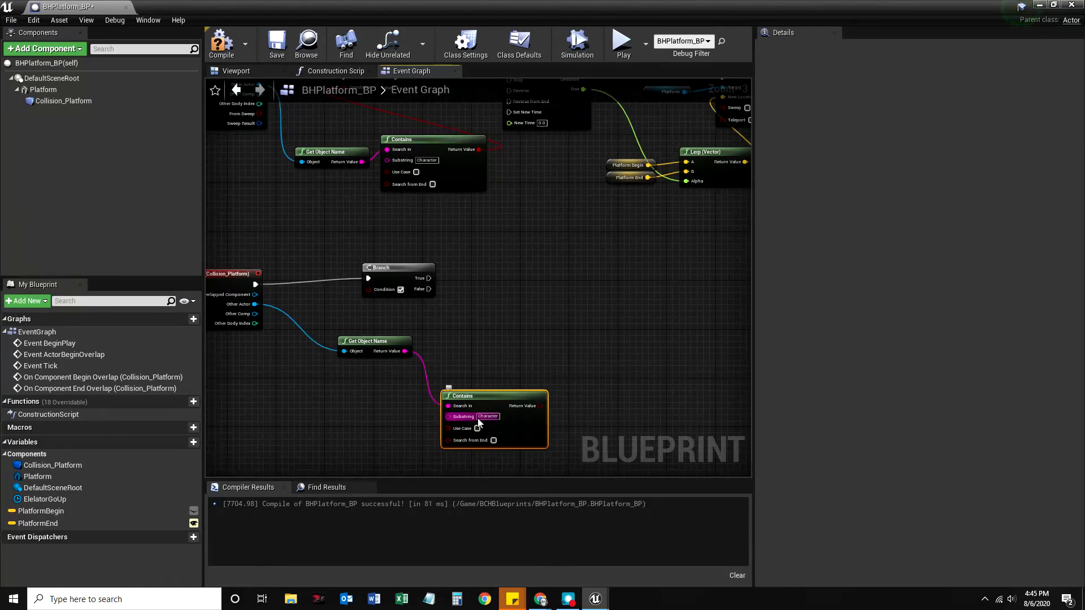
{"action": "left_click_drag", "start_coordinate": [540, 406], "coordinate": [369, 291]}
Connect the End Overlap Branch's True output to the Reverse input of the ElelatorGoUp timeline.
{"action": "scroll", "coordinate": [415, 346], "scroll_direction": "down", "scroll_amount": 1}
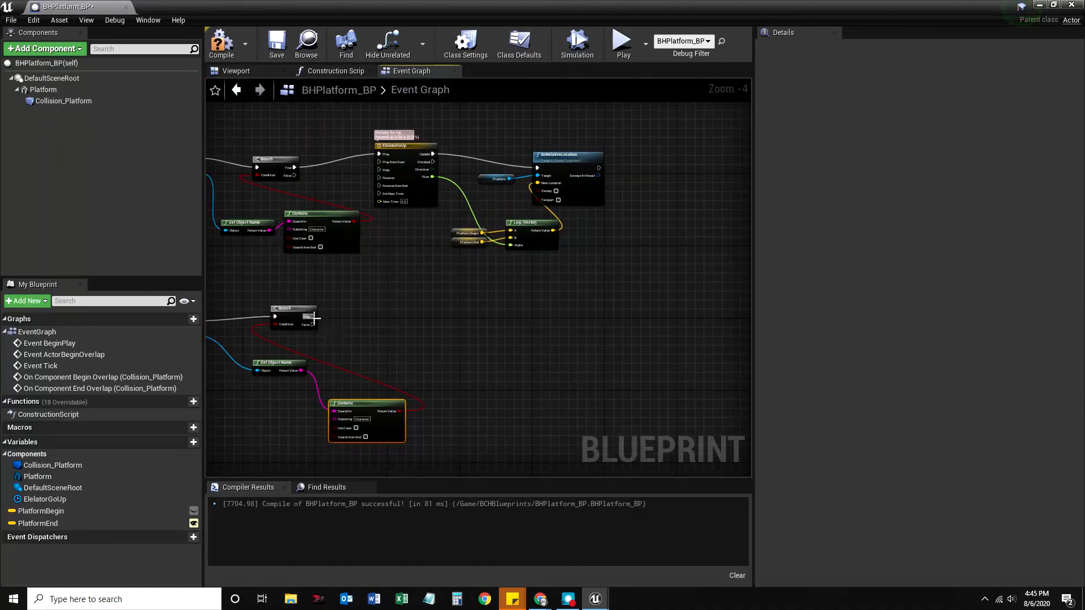
{"action": "left_click_drag", "start_coordinate": [338, 317], "coordinate": [388, 247]}
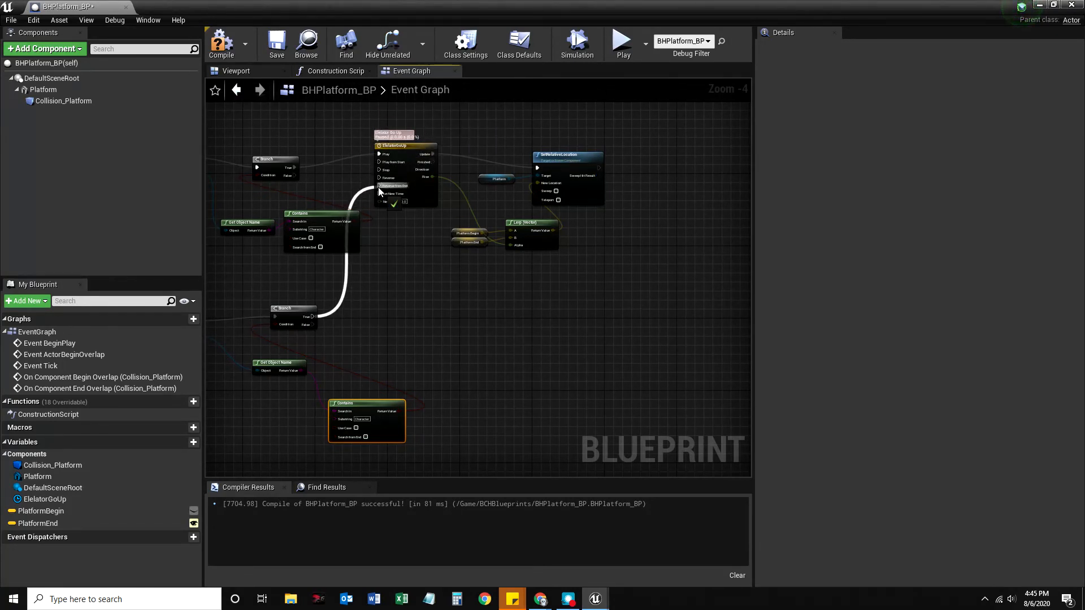
{"action": "left_click_drag", "start_coordinate": [379, 188], "coordinate": [381, 176]}
Tuck the upper Contains and Get Object Name nodes beneath their Branch and move the ElelatorGoUp timeline down between the two Branch nodes.
{"action": "right_click_drag", "start_coordinate": [402, 298], "coordinate": [468, 330]}
{"action": "left_click_drag", "start_coordinate": [381, 252], "coordinate": [368, 233]}
{"action": "left_click_drag", "start_coordinate": [313, 259], "coordinate": [344, 283]}
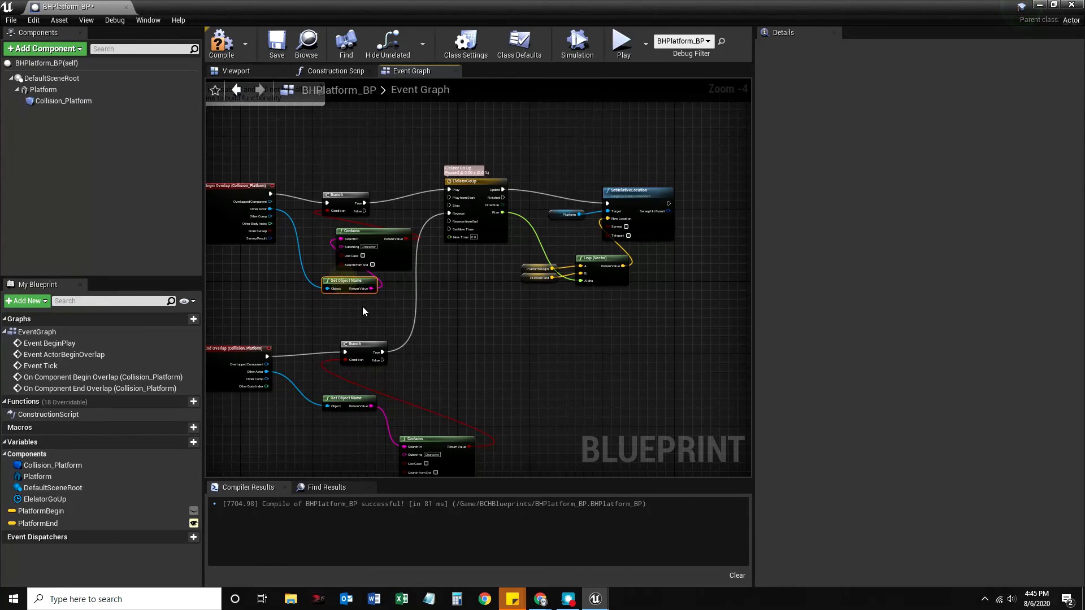
{"action": "left_click_drag", "start_coordinate": [360, 244], "coordinate": [325, 244]}
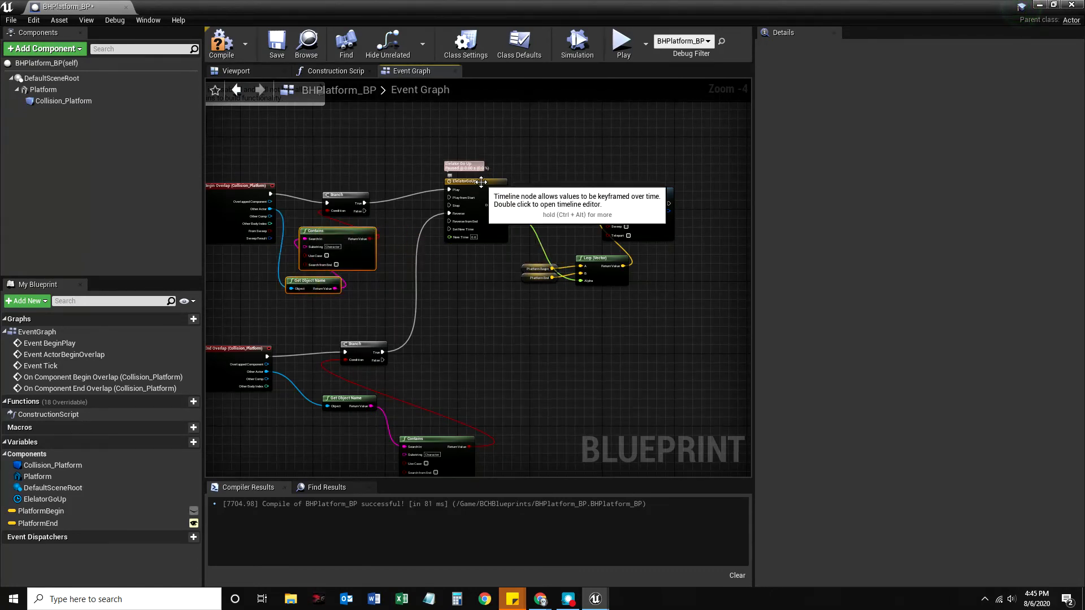
{"action": "left_click_drag", "start_coordinate": [482, 191], "coordinate": [469, 272]}
{"action": "scroll", "coordinate": [390, 367], "scroll_direction": "up", "scroll_amount": 5}
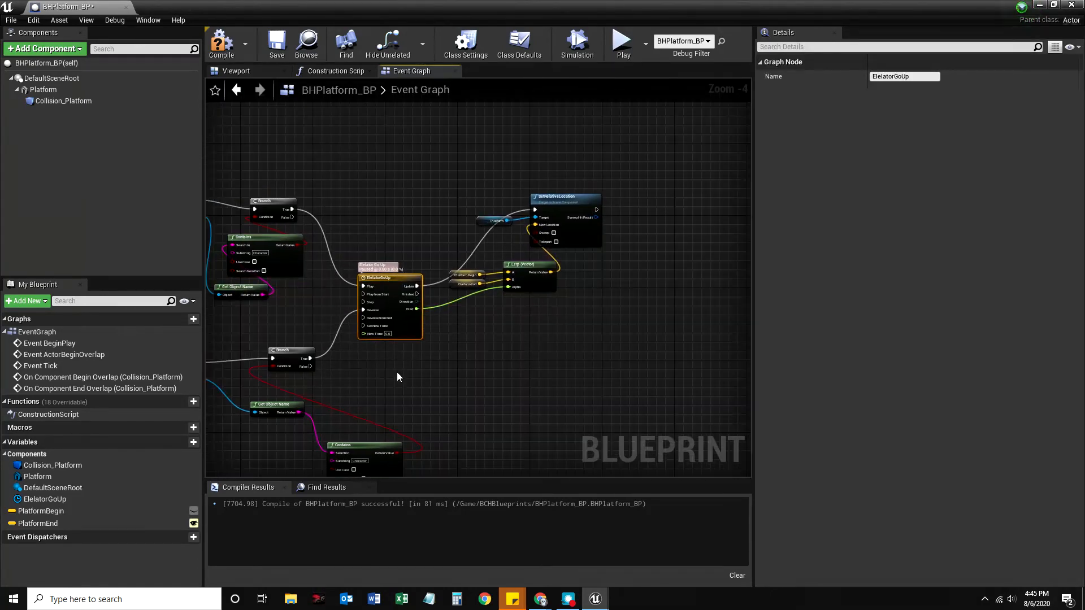
{"action": "scroll", "coordinate": [372, 347], "scroll_direction": "down", "scroll_amount": 3}
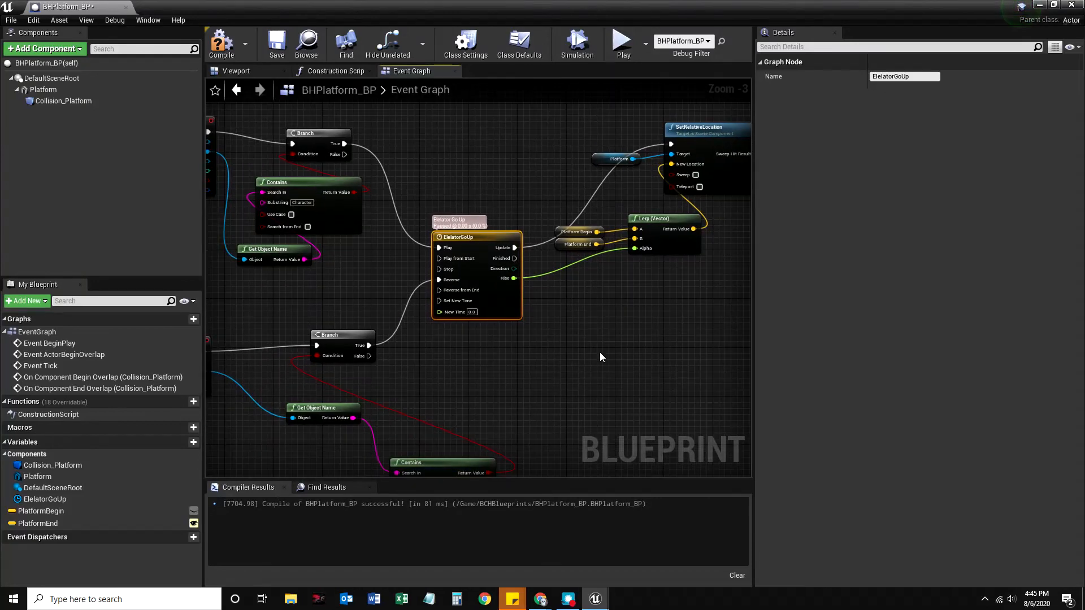
{"action": "scroll", "coordinate": [596, 366], "scroll_direction": "down", "scroll_amount": 2}
{"action": "right_click_drag", "start_coordinate": [554, 338], "coordinate": [441, 295]}
{"action": "scroll", "coordinate": [490, 295], "scroll_direction": "up", "scroll_amount": 2}
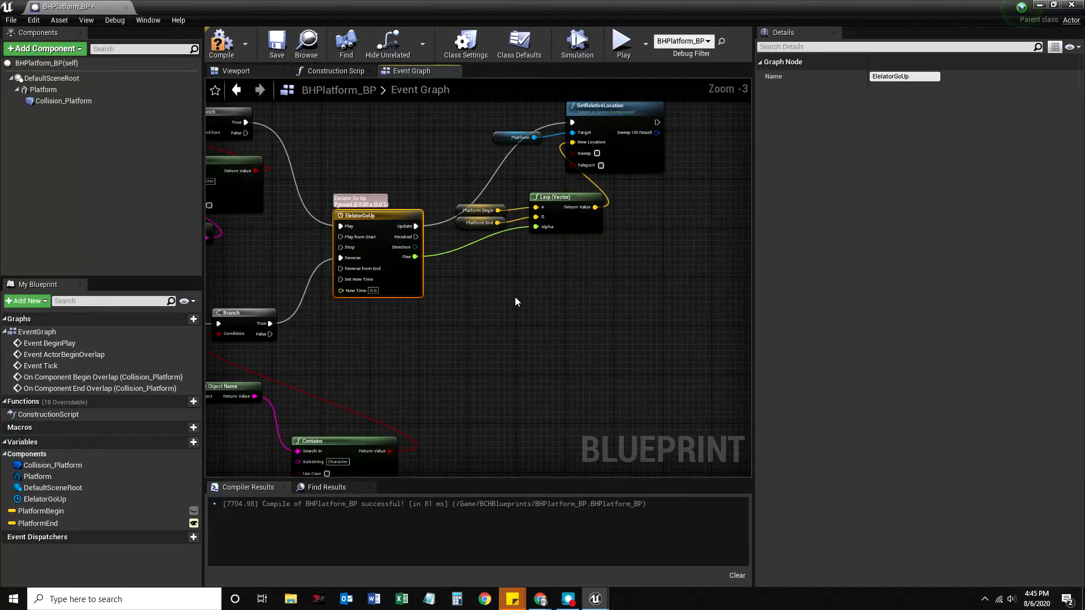
Compile and save the platform blueprint, and play the level to ride the corridor platform up to the ledge.
{"action": "left_click", "coordinate": [265, 54]}
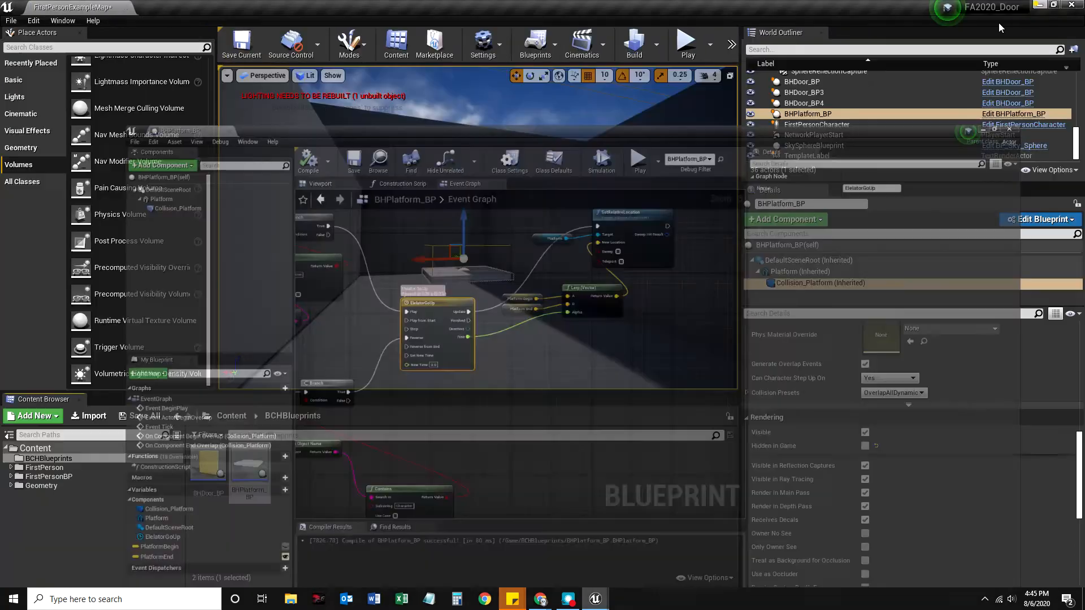
{"action": "left_click", "coordinate": [688, 42]}
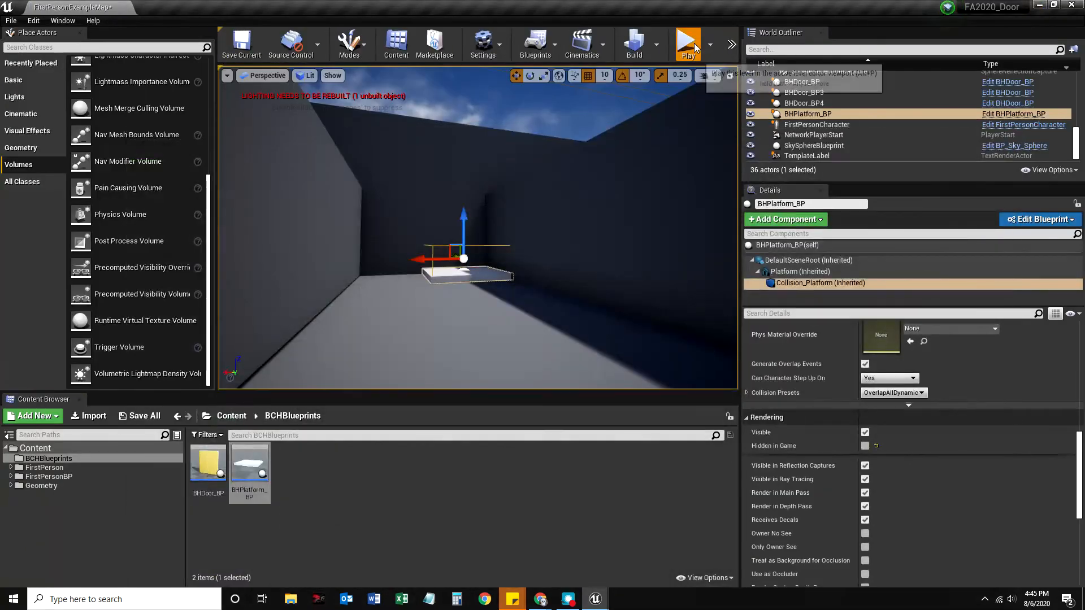
{"action": "key", "text": "w"}
{"action": "key", "text": "w"}
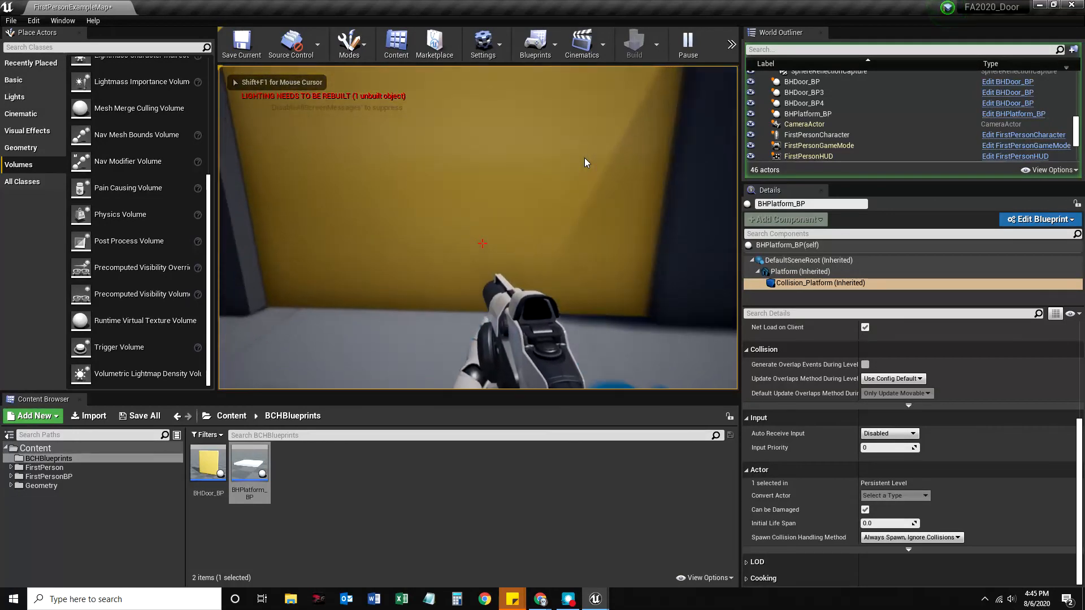
{"action": "key", "text": "w"}
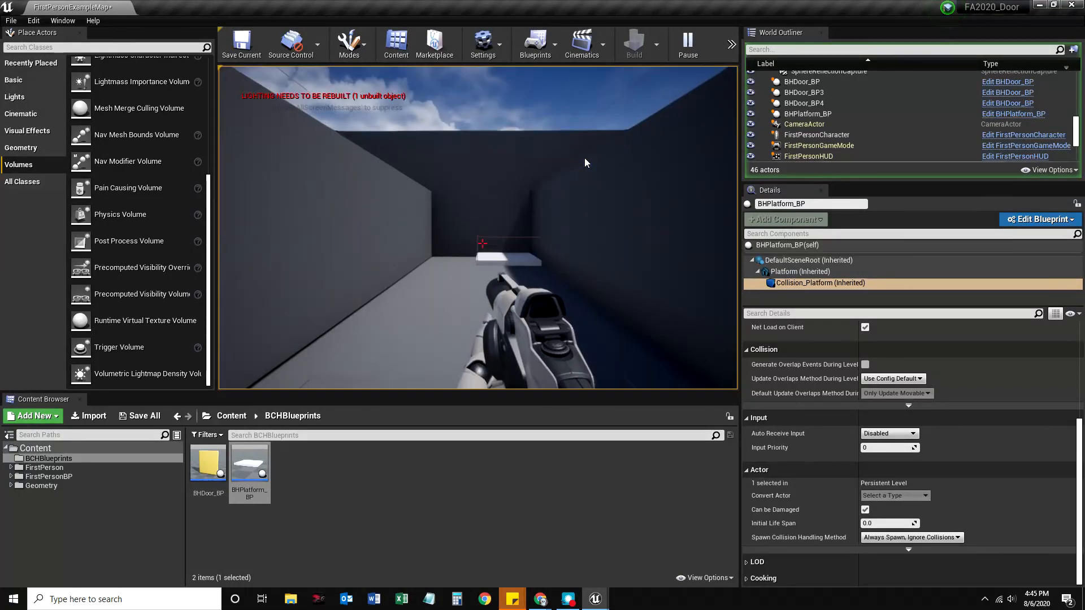
{"action": "key", "text": "w"}
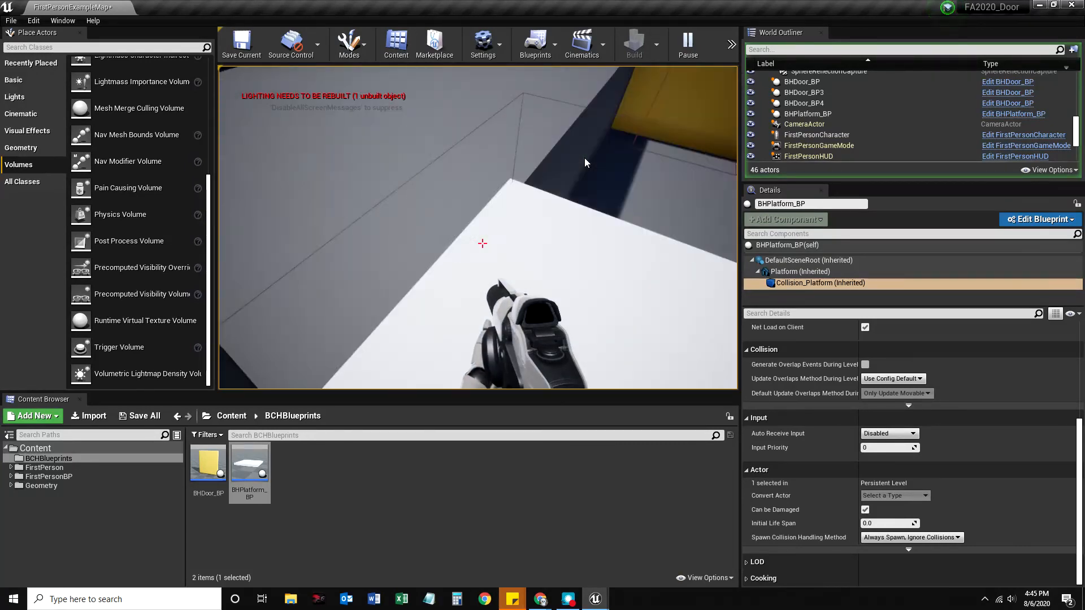
{"action": "key", "text": "a"}
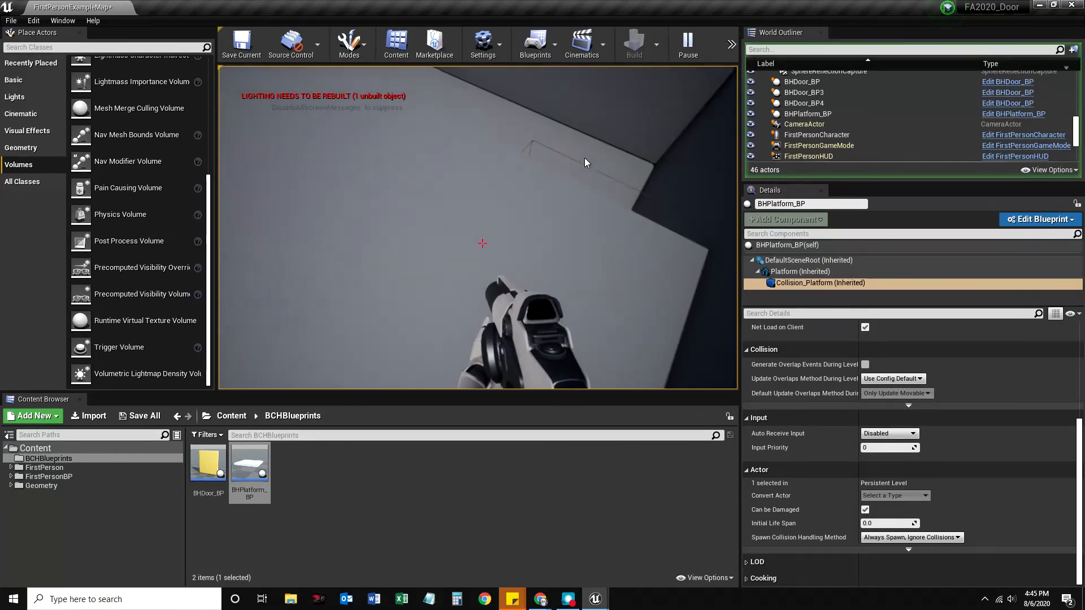
{"action": "key", "text": "w"}
{"action": "key", "text": "w"}
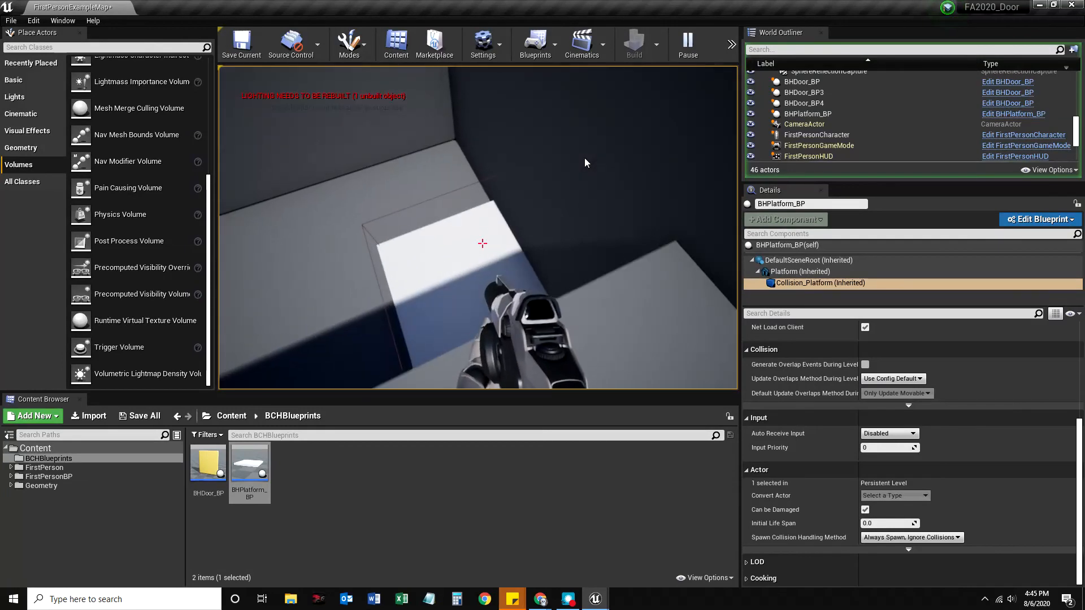
Step on and off the platform in the running game to check how it rises and lowers.
{"action": "key", "text": "w"}
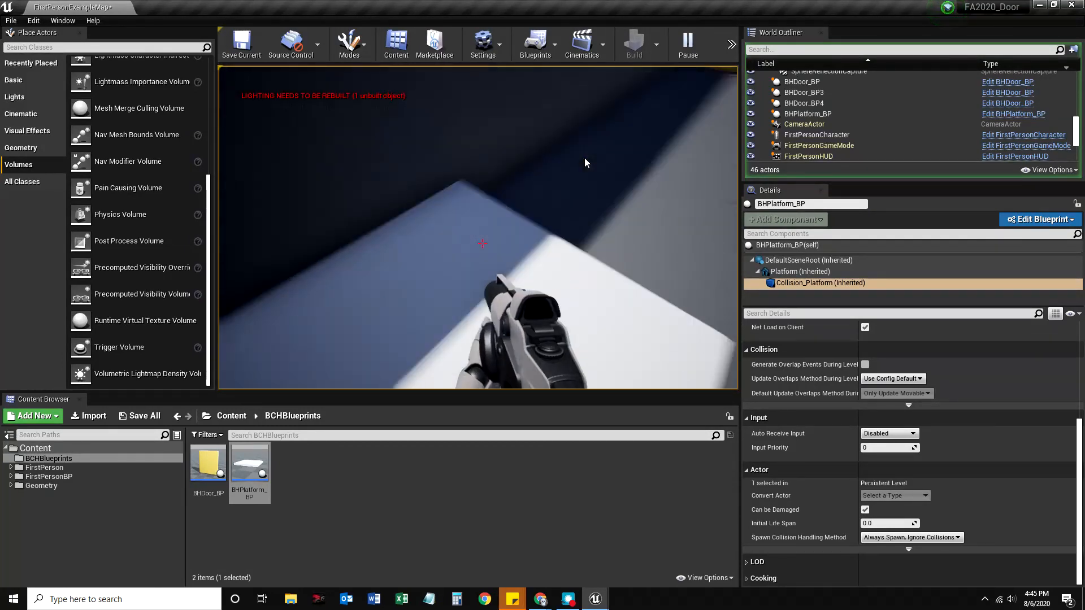
{"action": "key", "text": "w"}
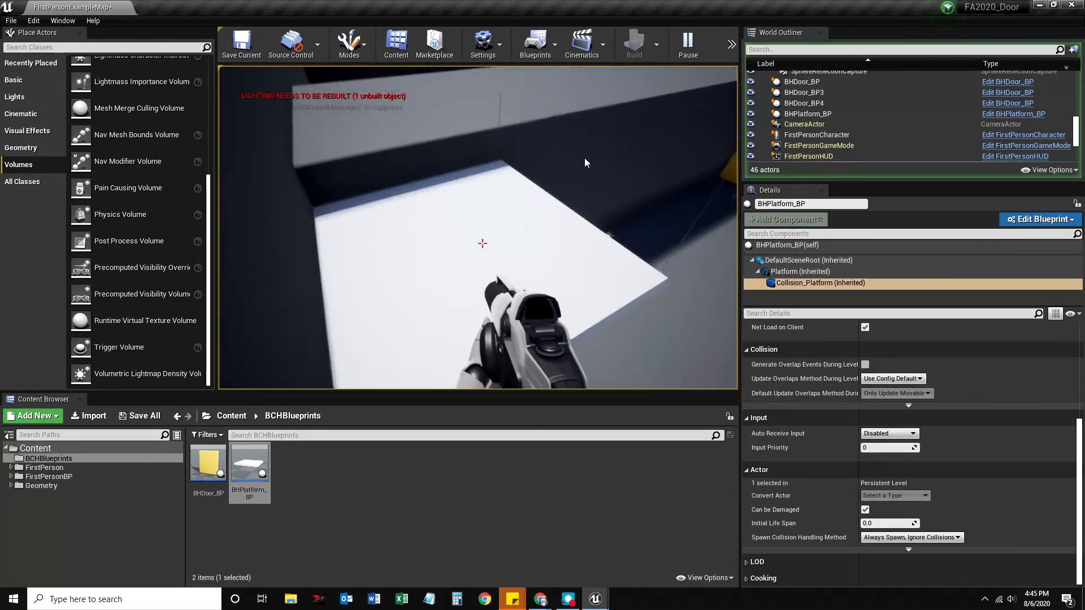
{"action": "key", "text": "w"}
{"action": "key", "text": "s"}
{"action": "key", "text": "w"}
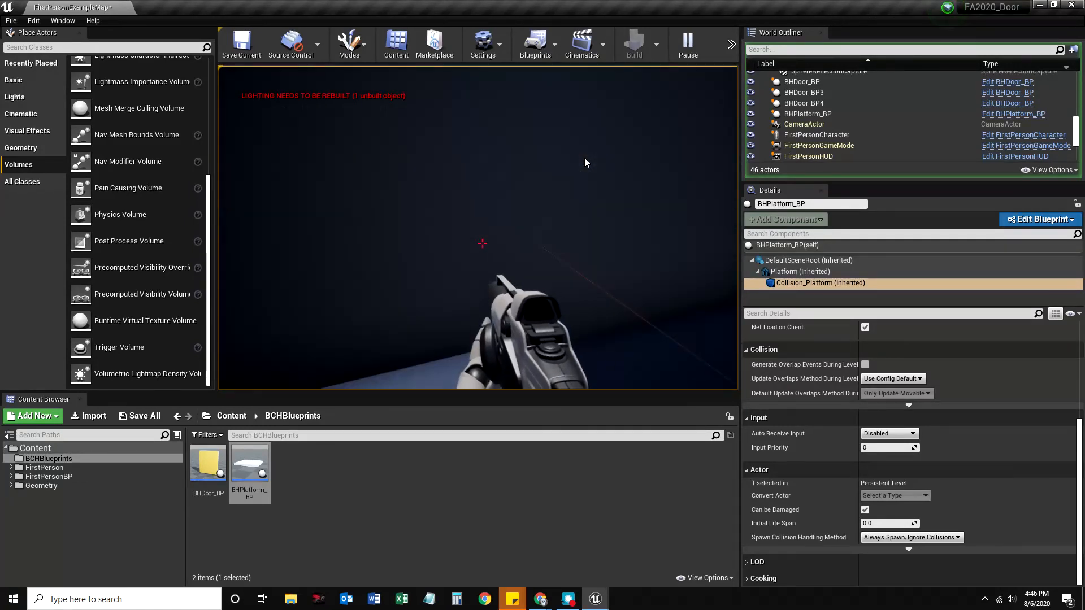
{"action": "key", "text": "w"}
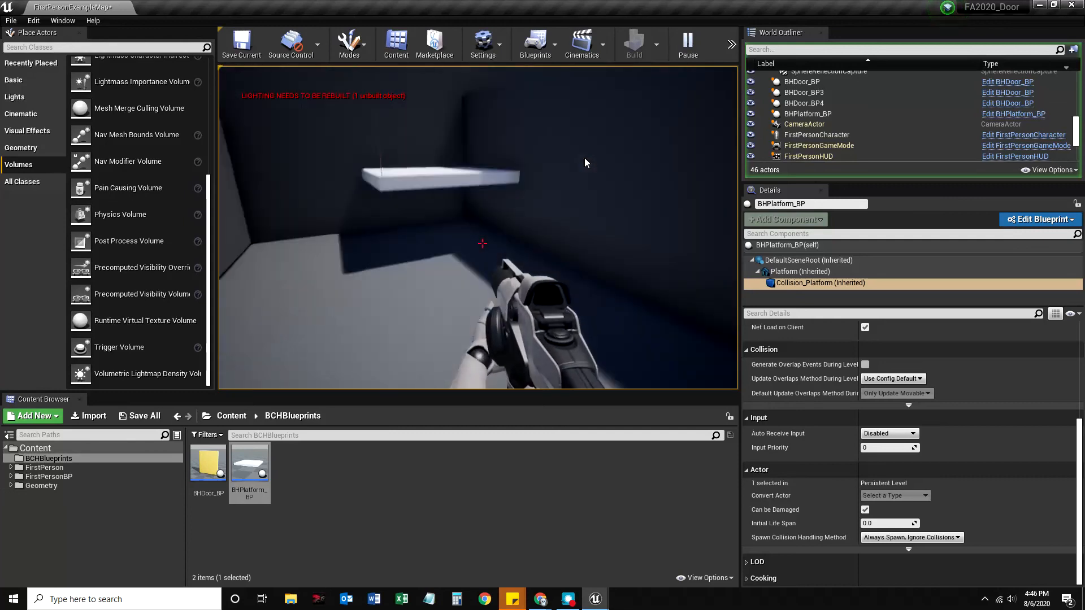
{"action": "key", "text": "w"}
{"action": "key", "text": "w"}
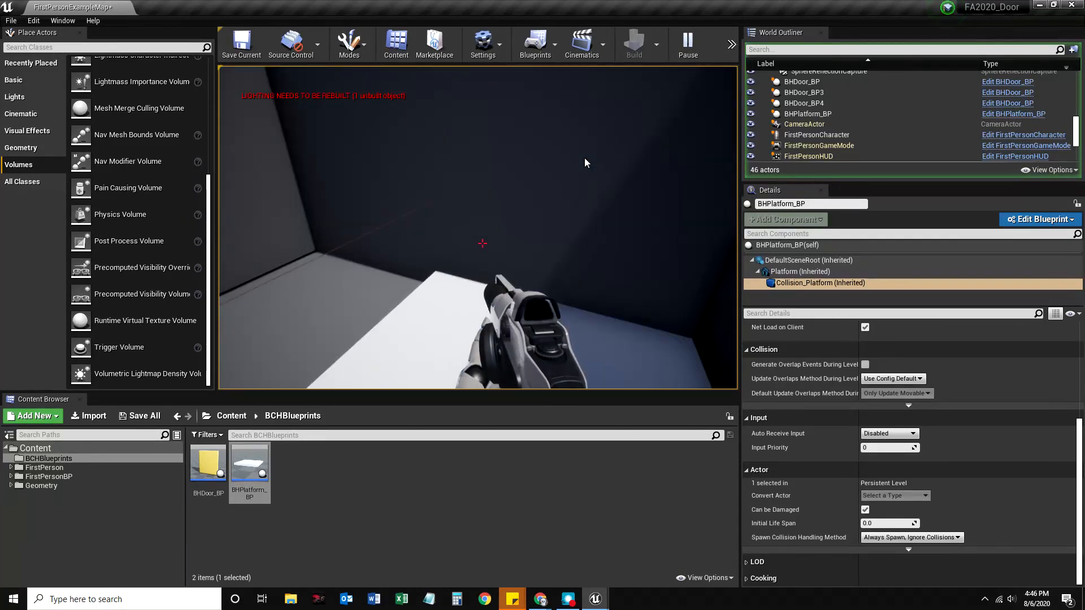
{"action": "key", "text": "w"}
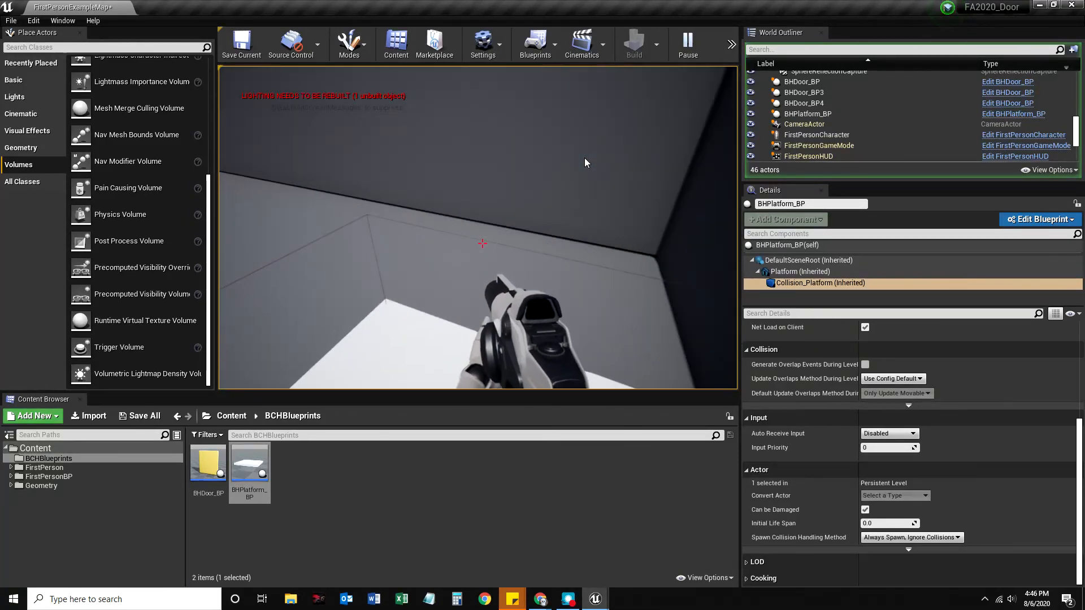
Retest the platform from other sides, back away to examine it at floor level, and stop the game.
{"action": "key", "text": "d"}
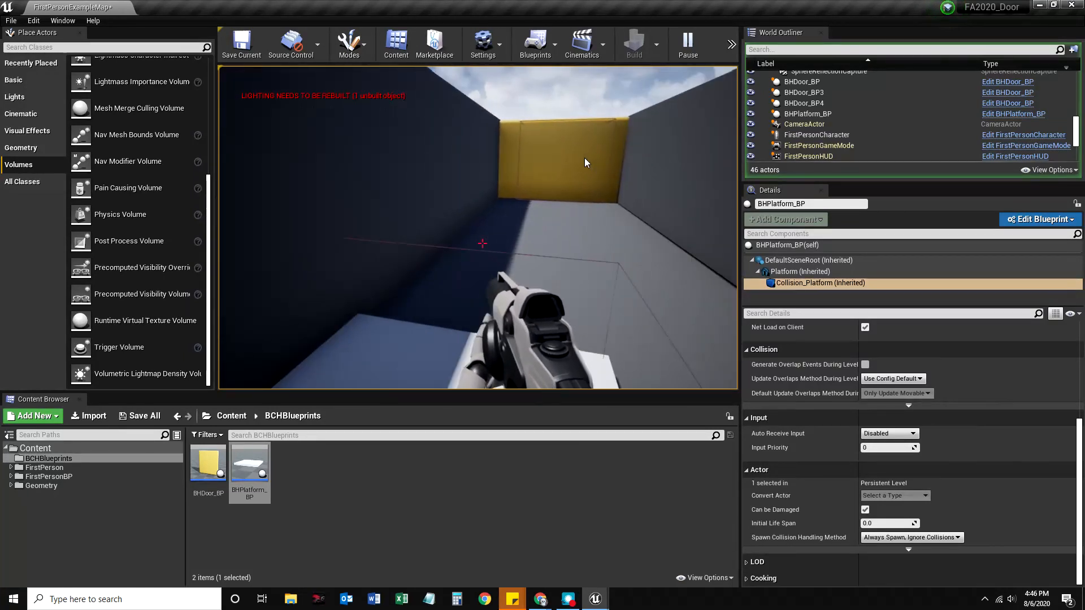
{"action": "key", "text": "w"}
{"action": "key", "text": "w"}
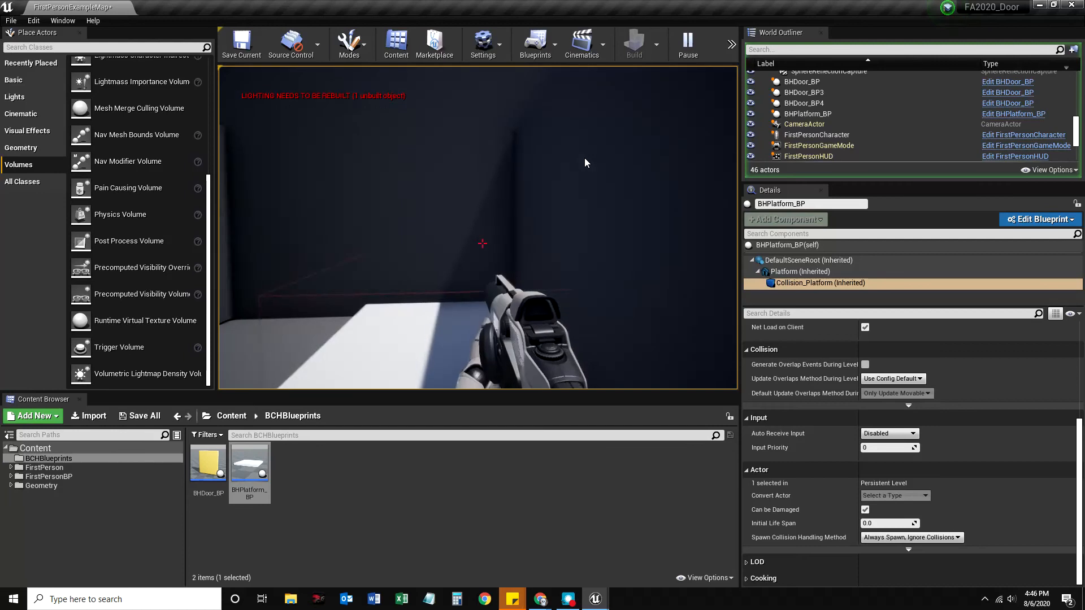
{"action": "key", "text": "w"}
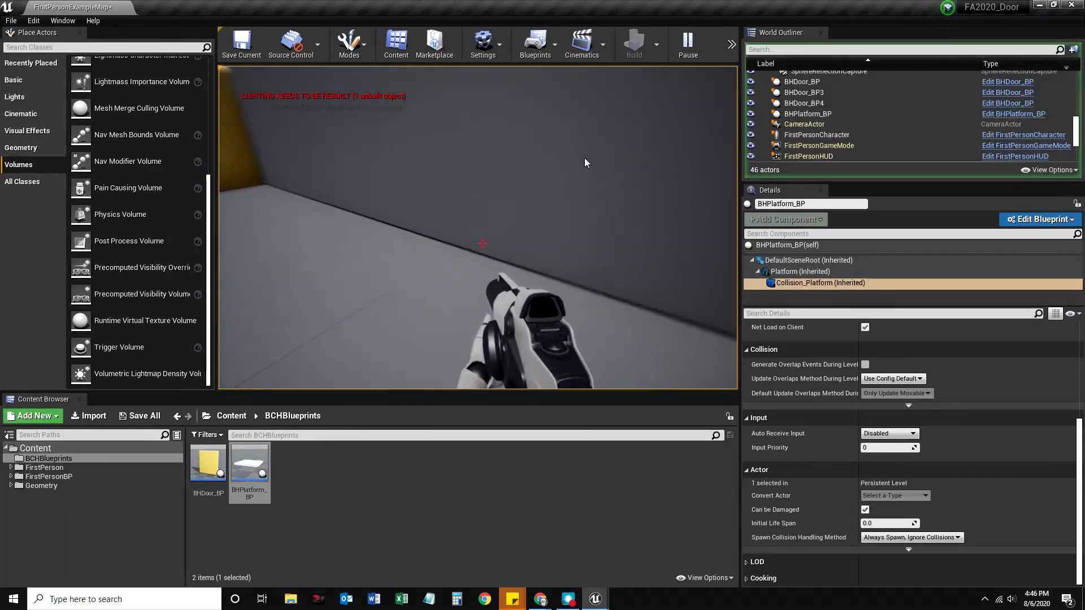
{"action": "key", "text": "w"}
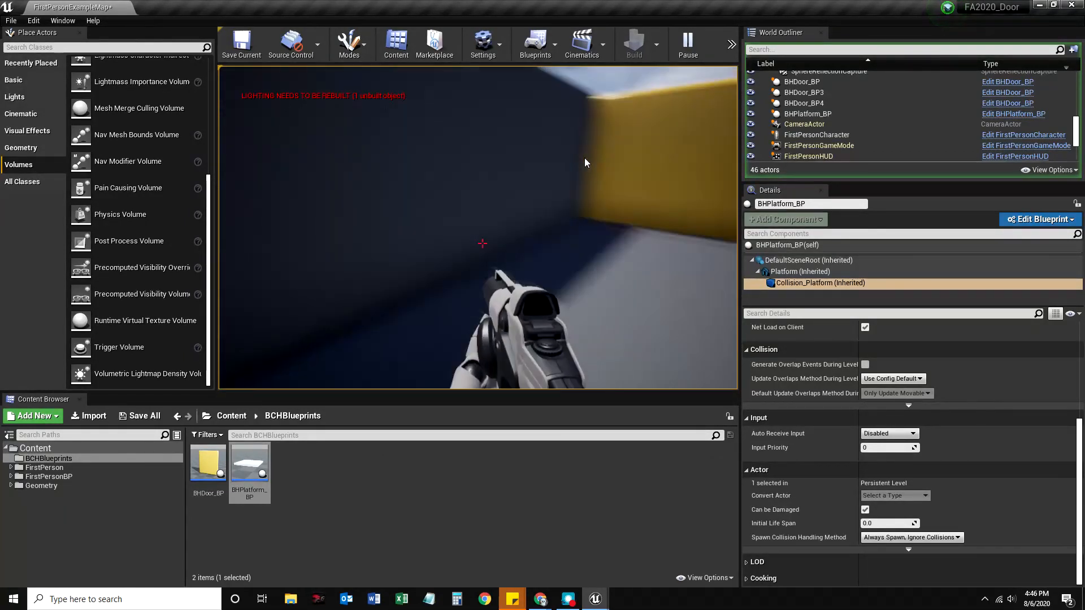
{"action": "key", "text": "s"}
{"action": "key", "text": "w"}
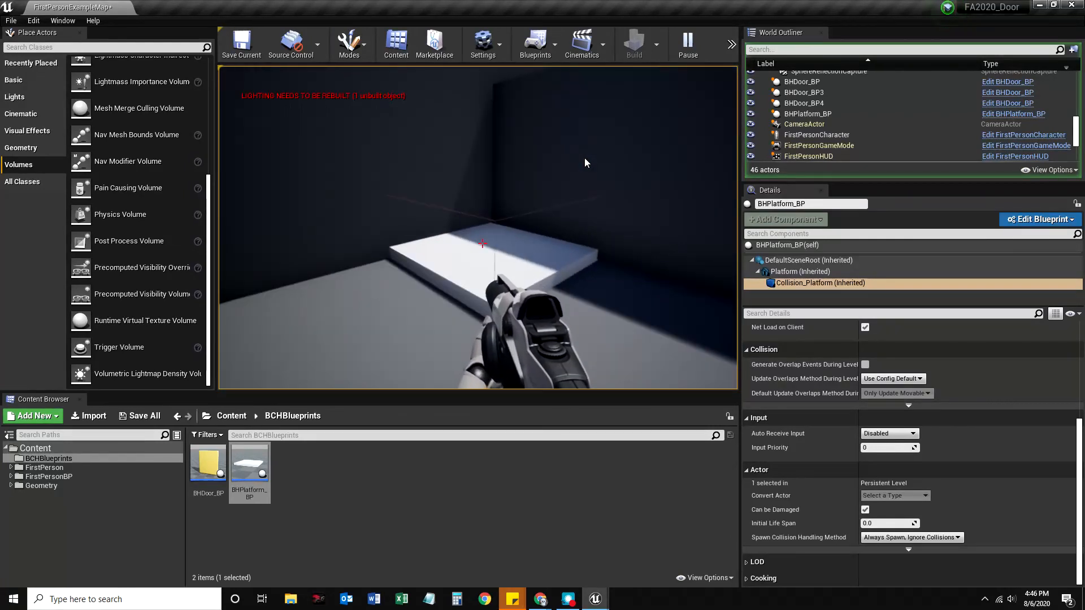
{"action": "key", "text": "s"}
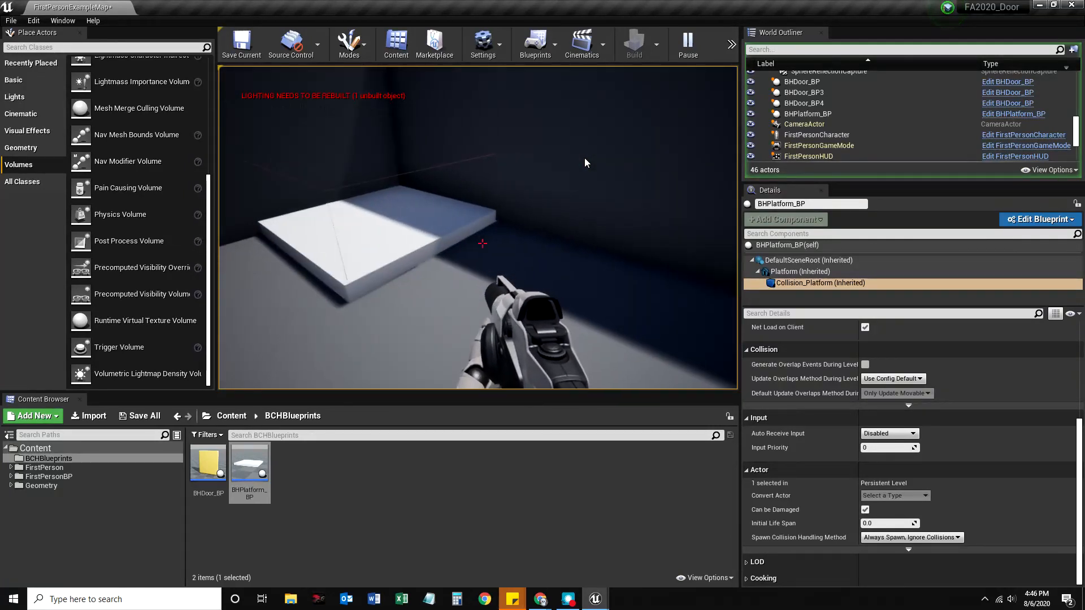
{"action": "key", "text": "Escape"}
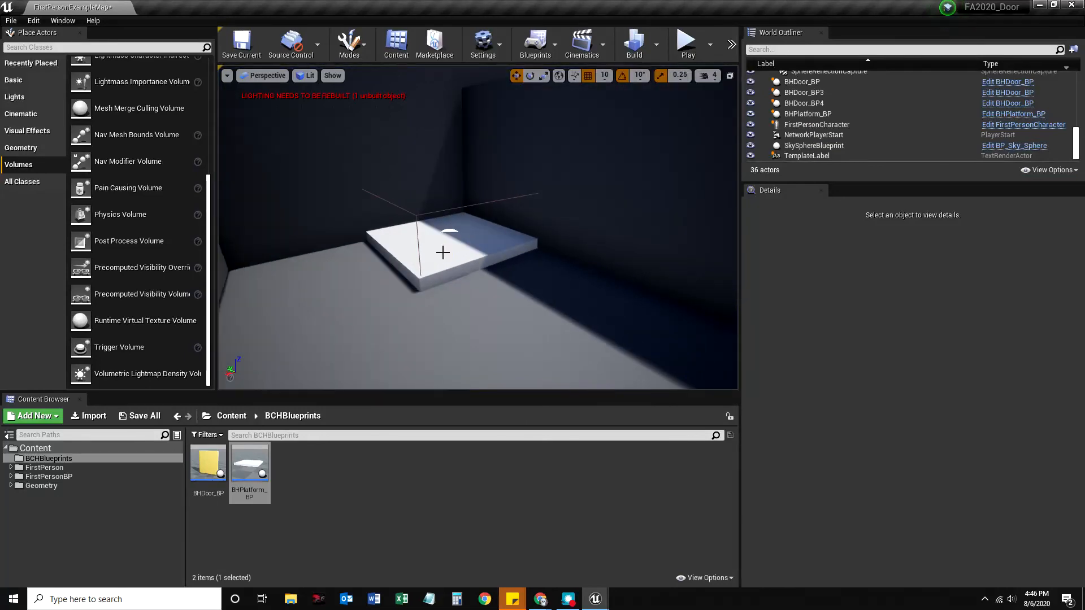
Select the corridor platform, replay the level and examine how its collision box surrounds the player, ending the play session.
{"action": "left_click", "coordinate": [444, 247]}
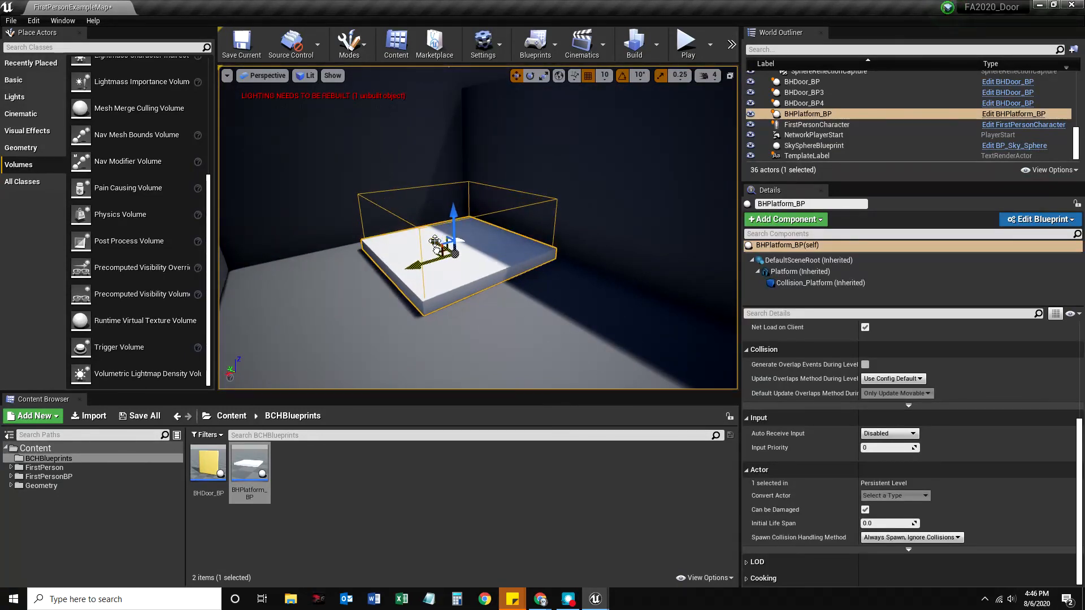
{"action": "left_click", "coordinate": [687, 43]}
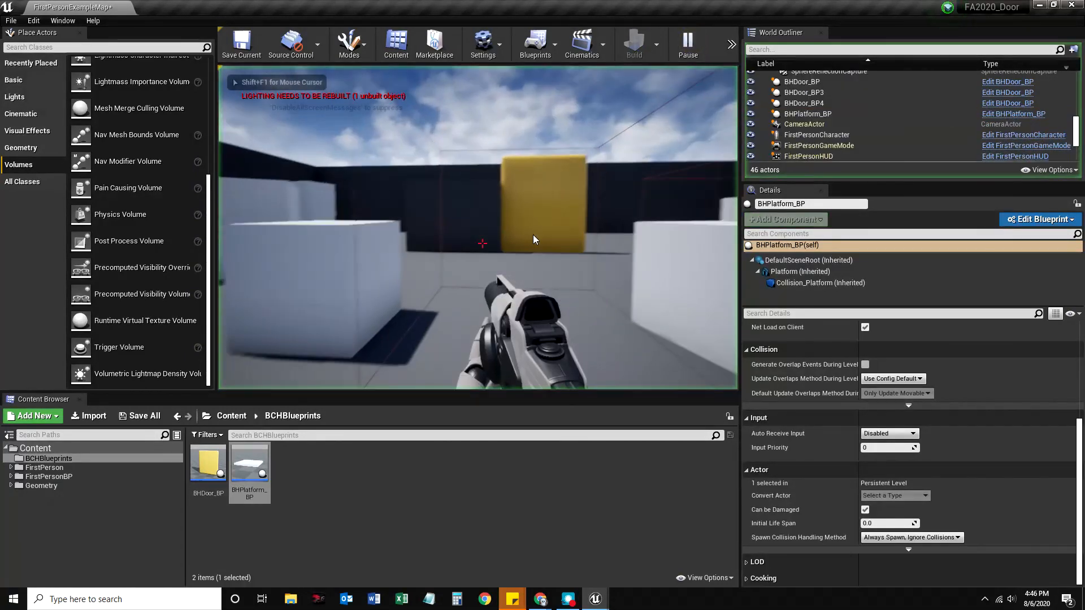
{"action": "key", "text": "w"}
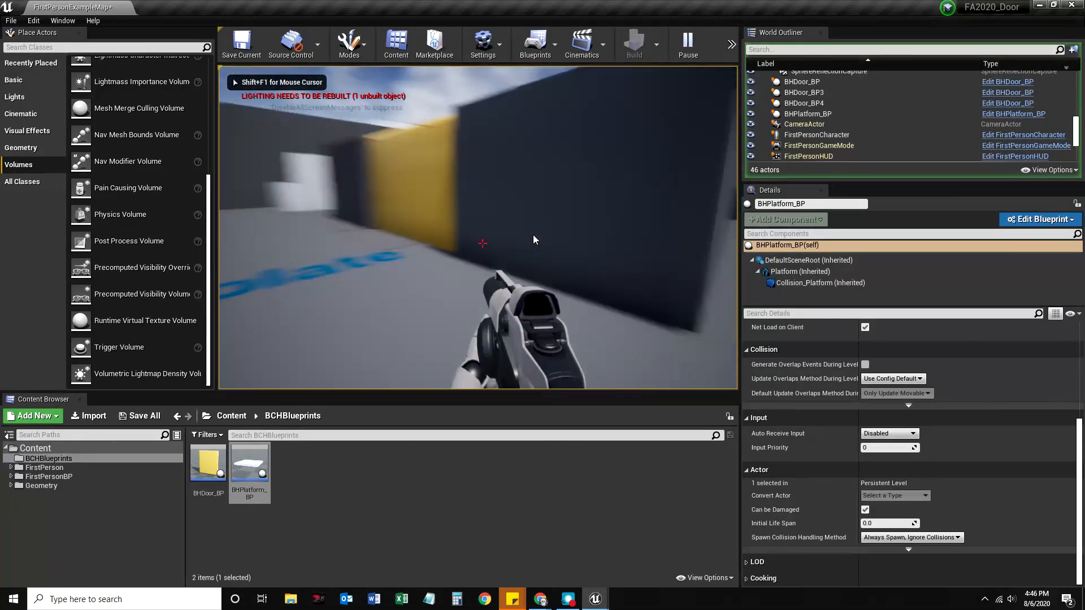
{"action": "key", "text": "w"}
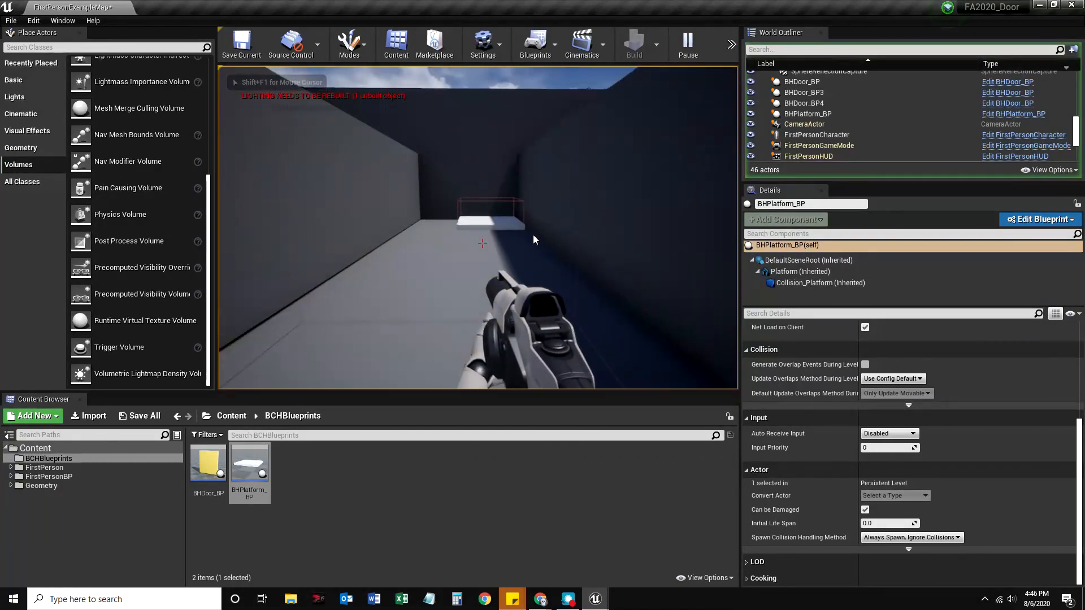
{"action": "key", "text": "w"}
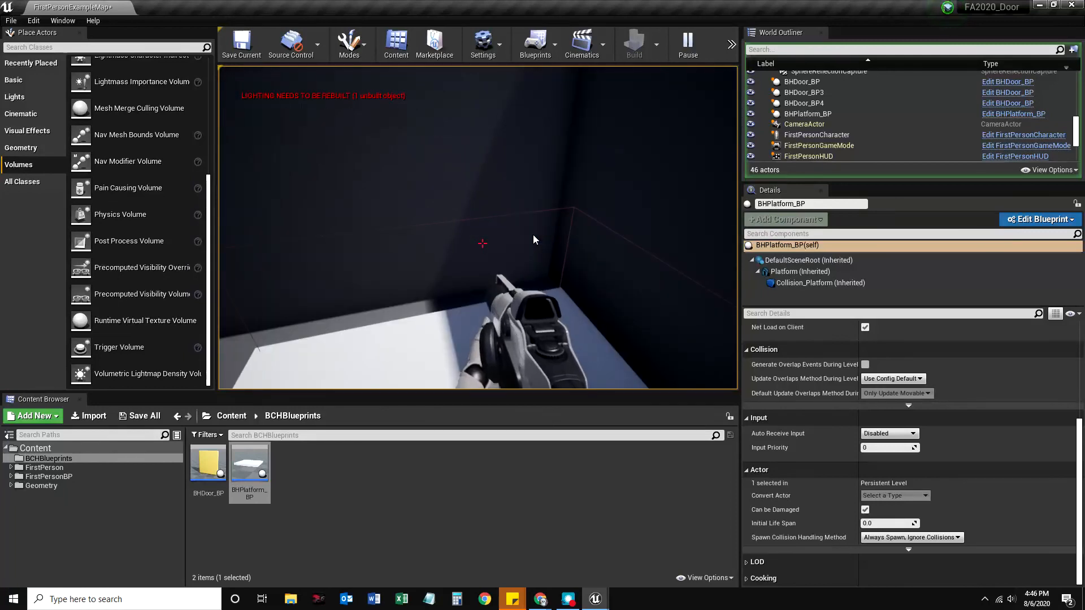
{"action": "key", "text": "w"}
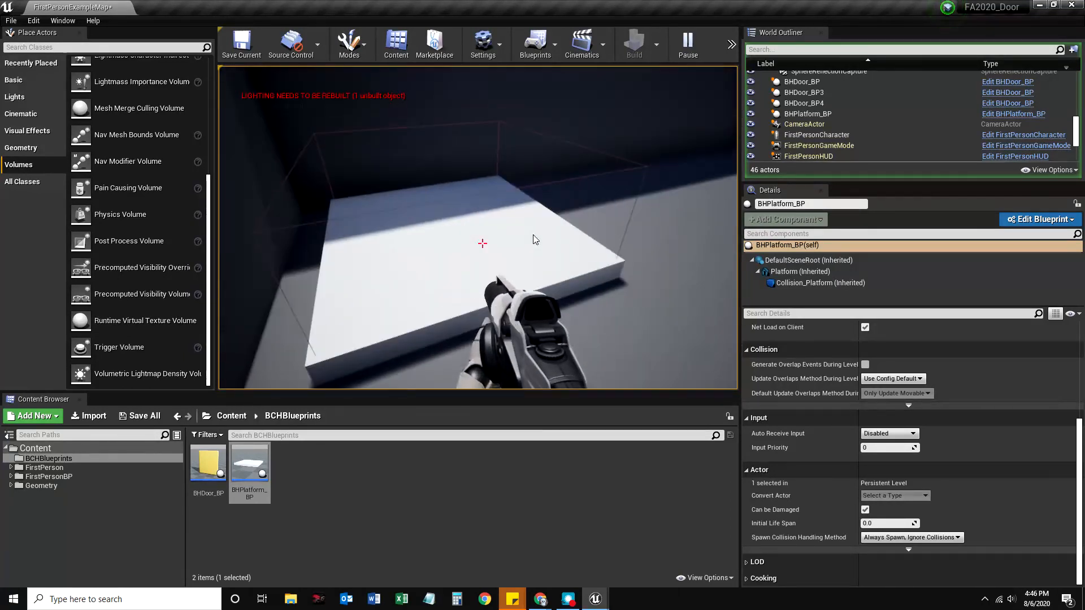
{"action": "key", "text": "w"}
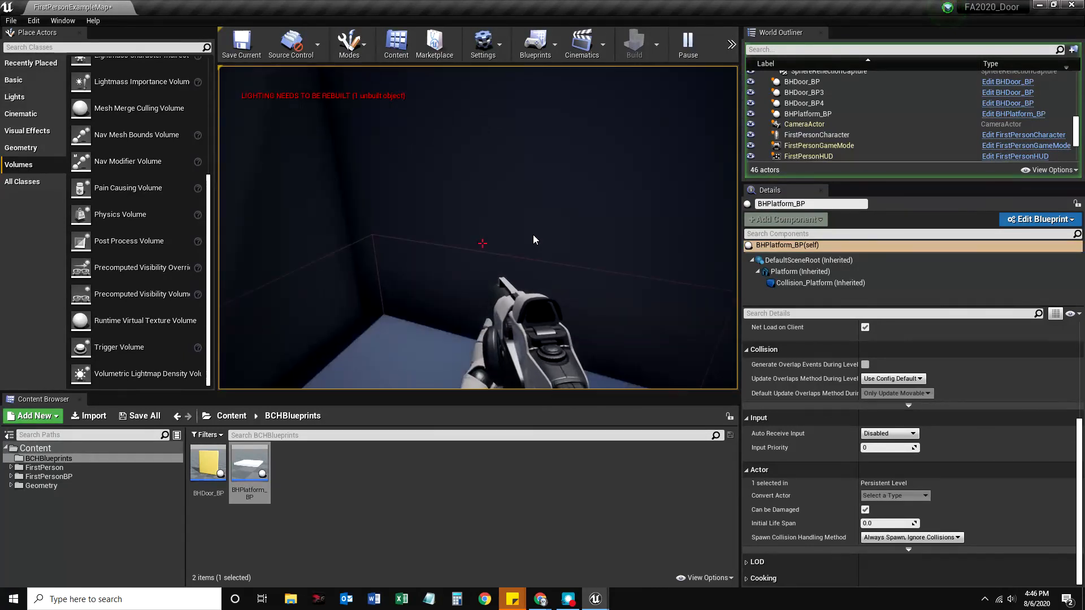
{"action": "key", "text": "Escape"}
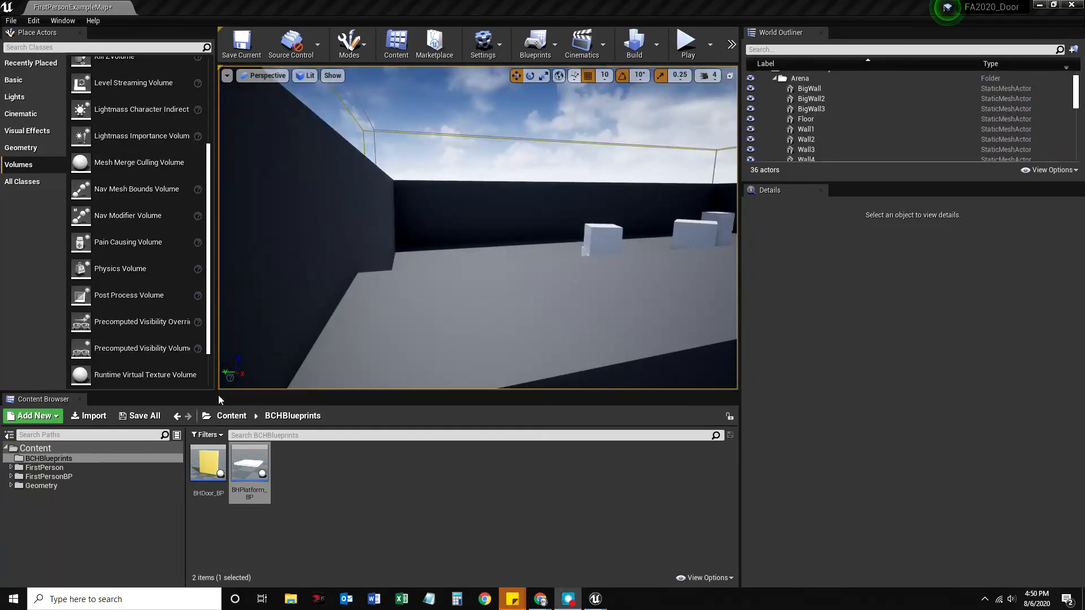
Open BHPlatform_BP, examine the Collision_Platform box's height above the platform, and return to the level.
{"action": "double_click", "coordinate": [270, 478]}
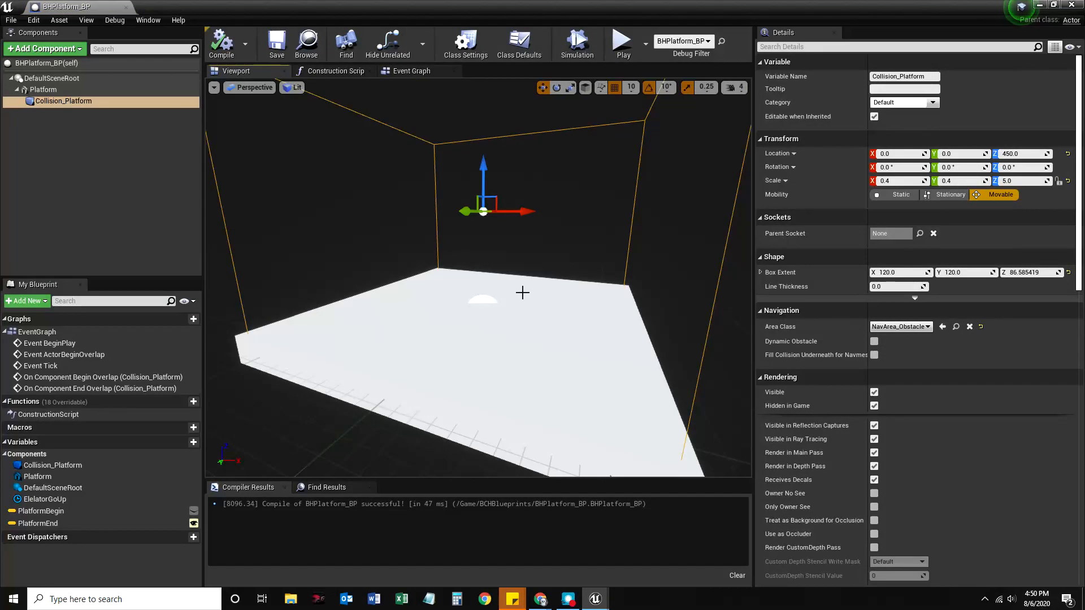
{"action": "scroll", "coordinate": [522, 293], "scroll_direction": "down", "scroll_amount": 6}
{"action": "right_click_drag", "start_coordinate": [523, 293], "coordinate": [523, 293]}
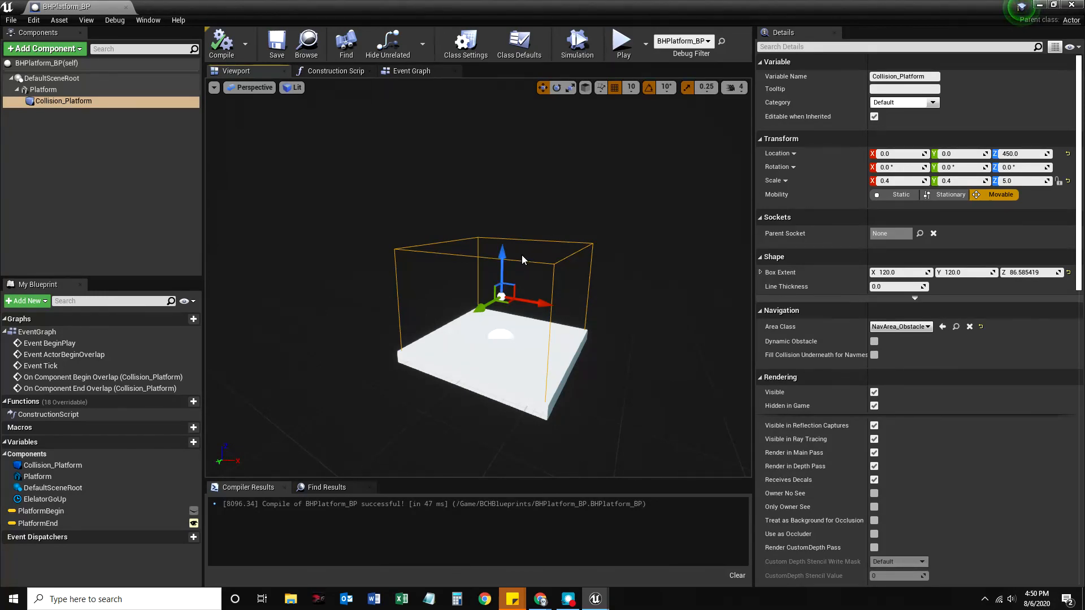
{"action": "left_click", "coordinate": [1039, 4]}
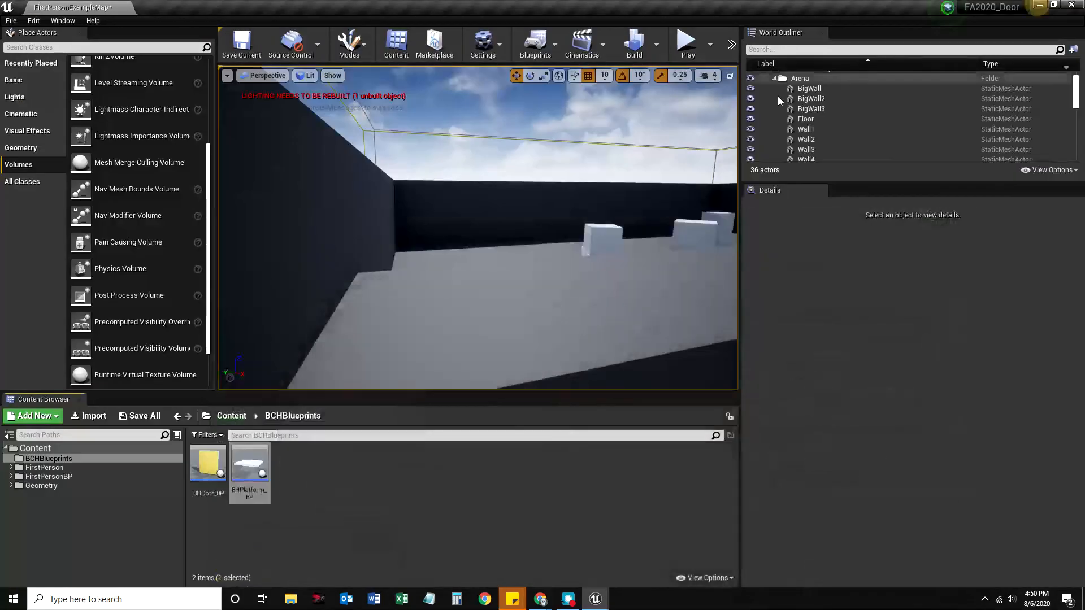
Play the level, walk down the corridor onto the platform, and step on and off to test its movement.
{"action": "left_click", "coordinate": [688, 43]}
{"action": "key", "text": "w"}
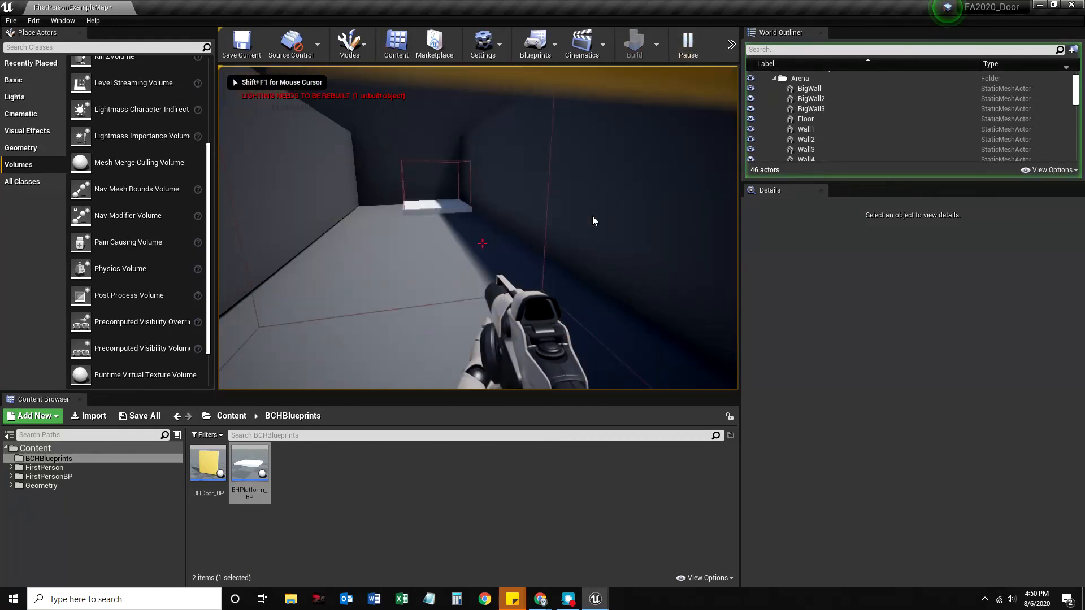
{"action": "key", "text": "w"}
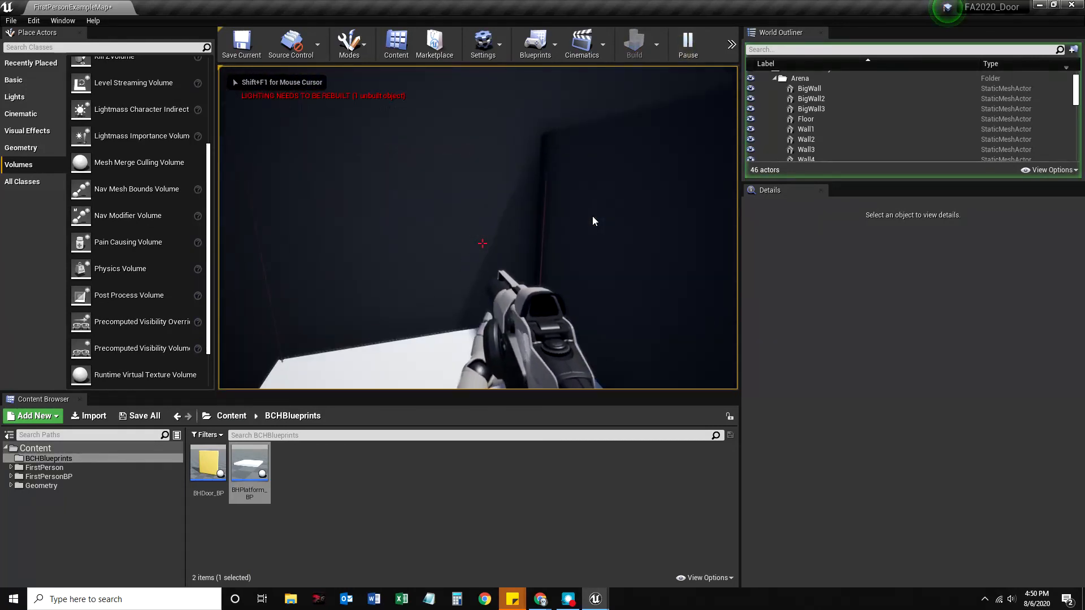
{"action": "key", "text": "s"}
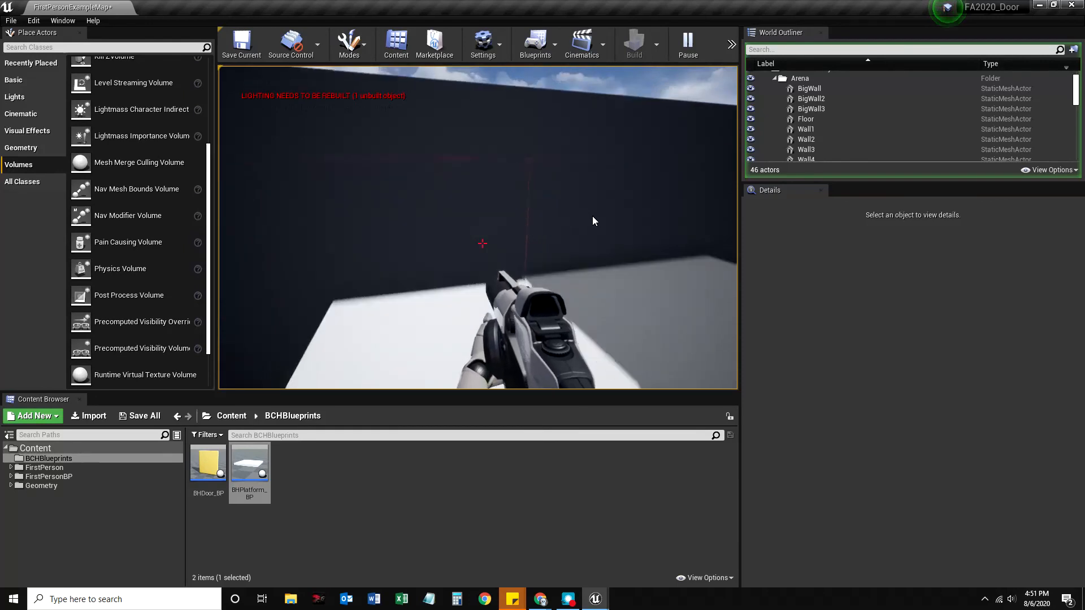
{"action": "key", "text": "w"}
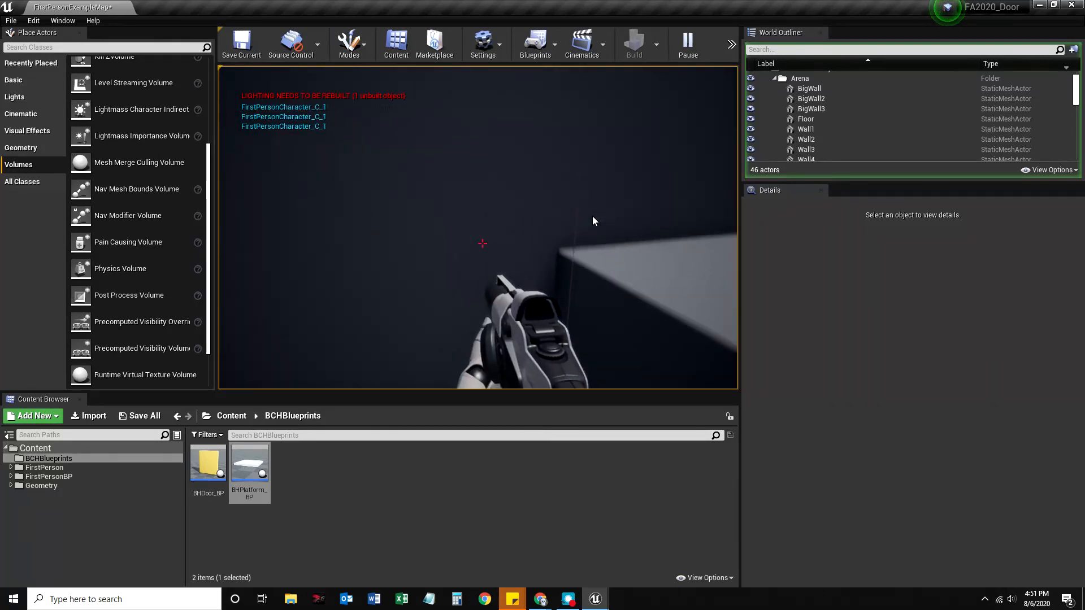
{"action": "key", "text": "s"}
{"action": "key", "text": "w"}
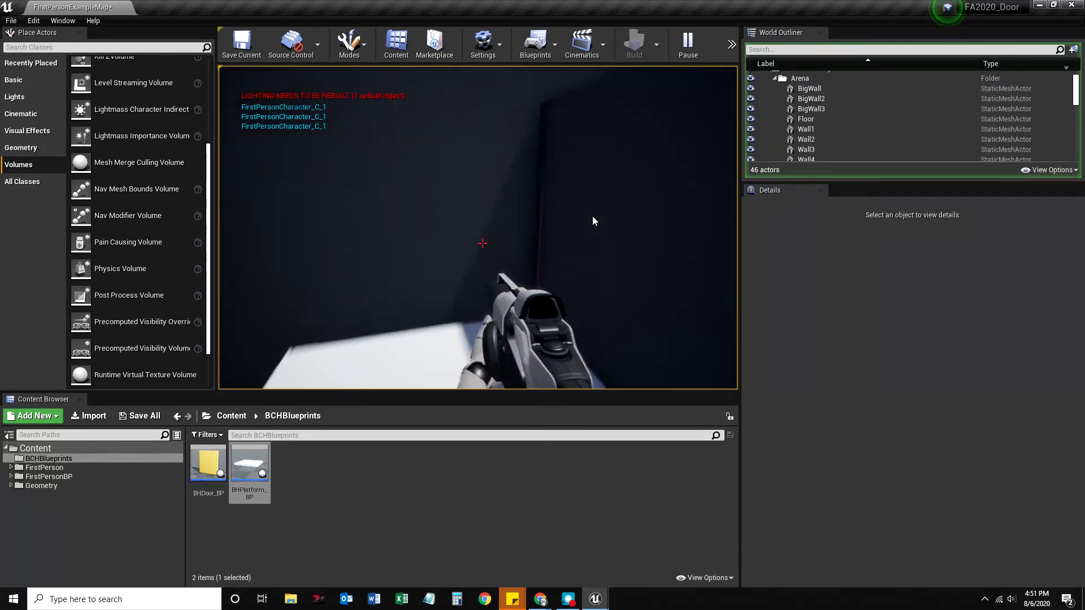
{"action": "key", "text": "s"}
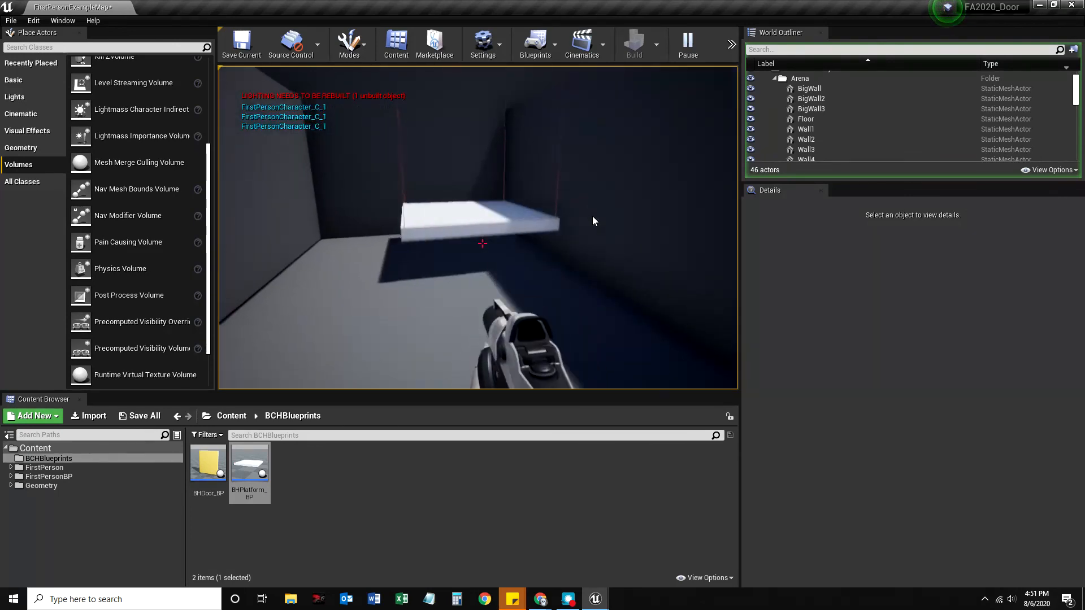
Ride the corridor platform again and re-enter its collision box repeatedly, looking around to examine how it responds.
{"action": "key", "text": "w"}
{"action": "key", "text": "w"}
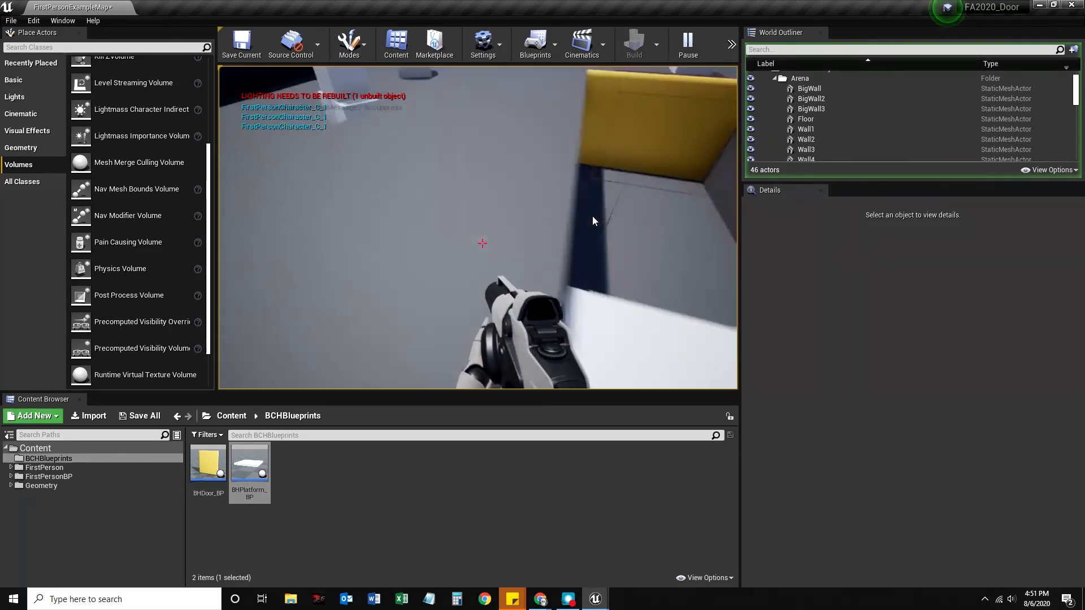
{"action": "key", "text": "w"}
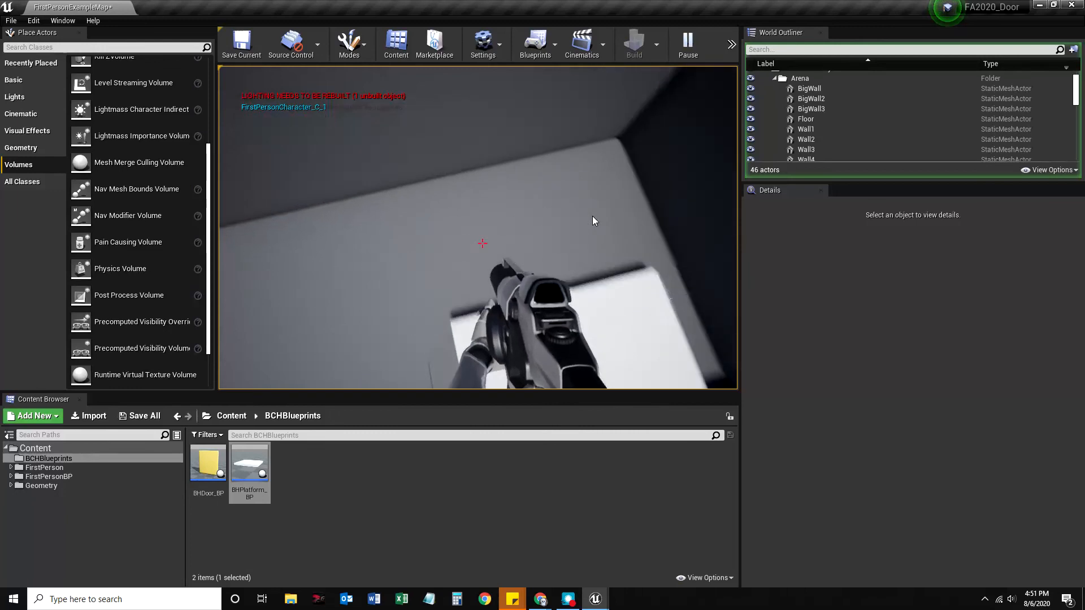
{"action": "key", "text": "s"}
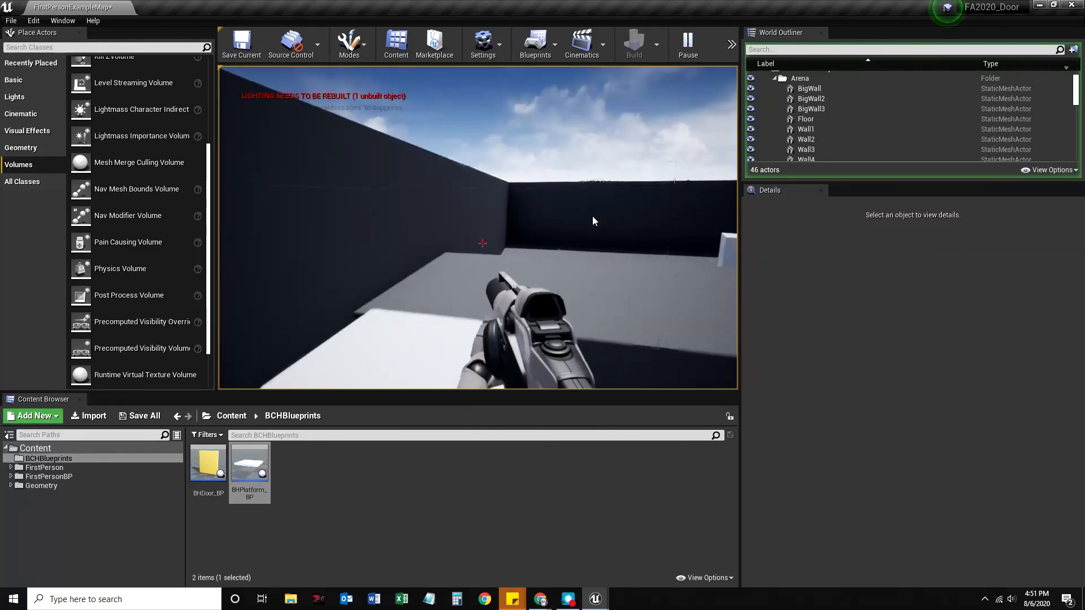
{"action": "key", "text": "w"}
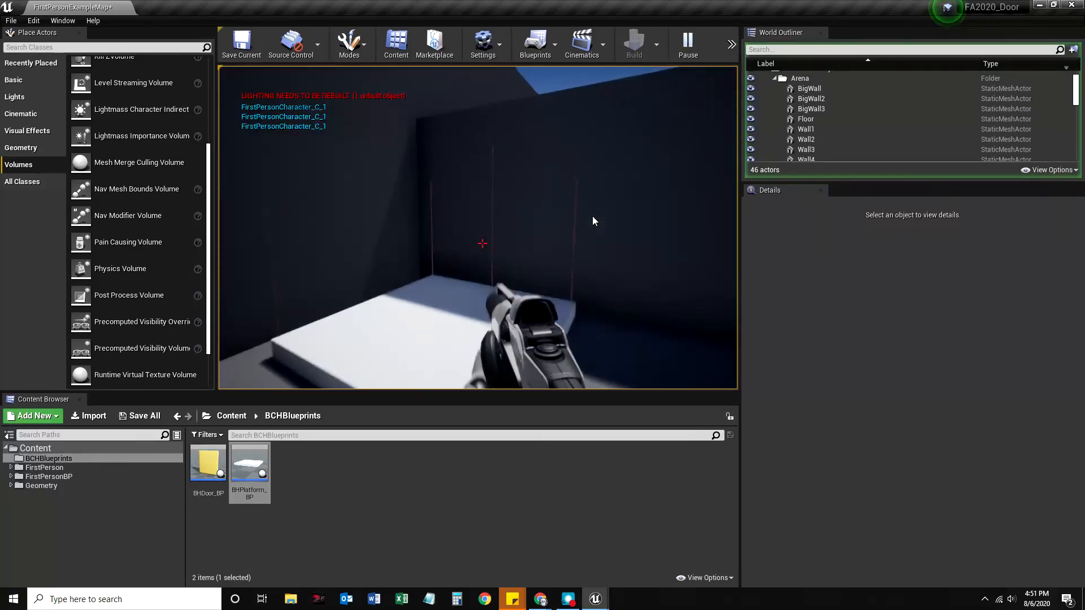
{"action": "key", "text": "w"}
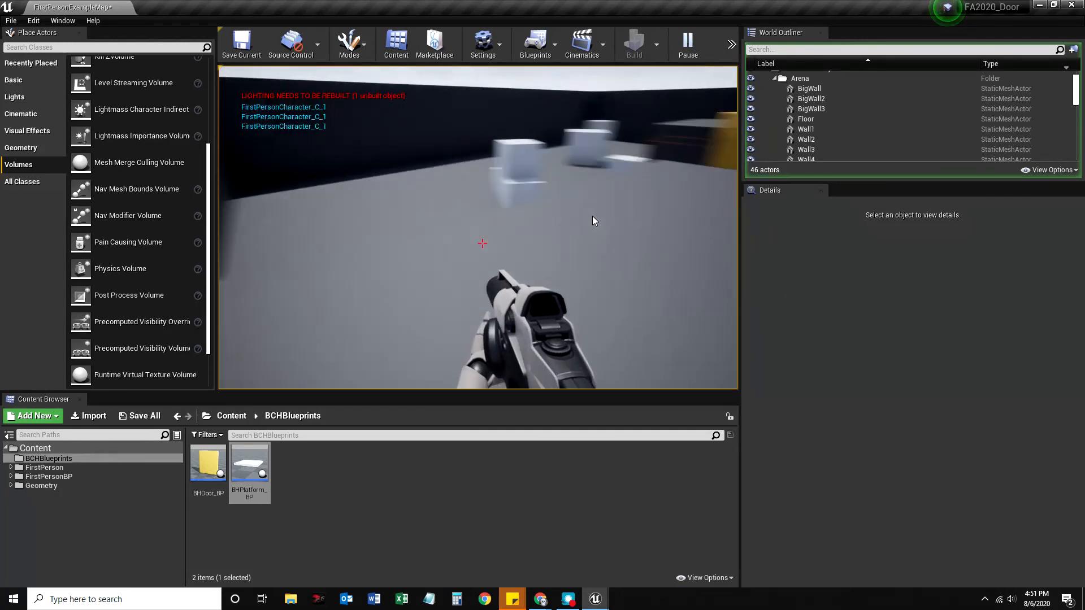
{"action": "key", "text": "w"}
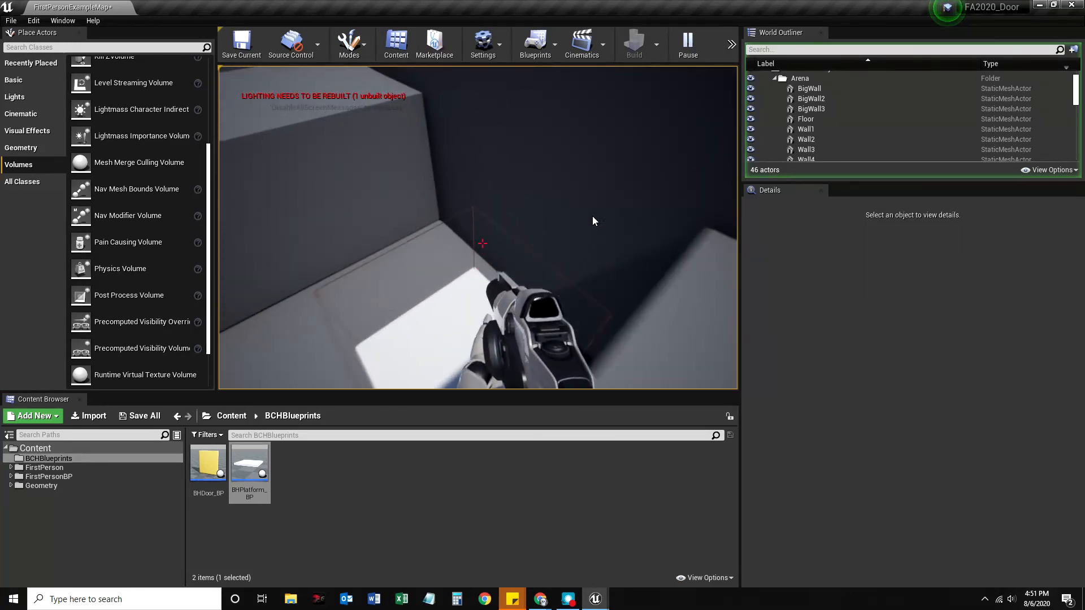
{"action": "key", "text": "w"}
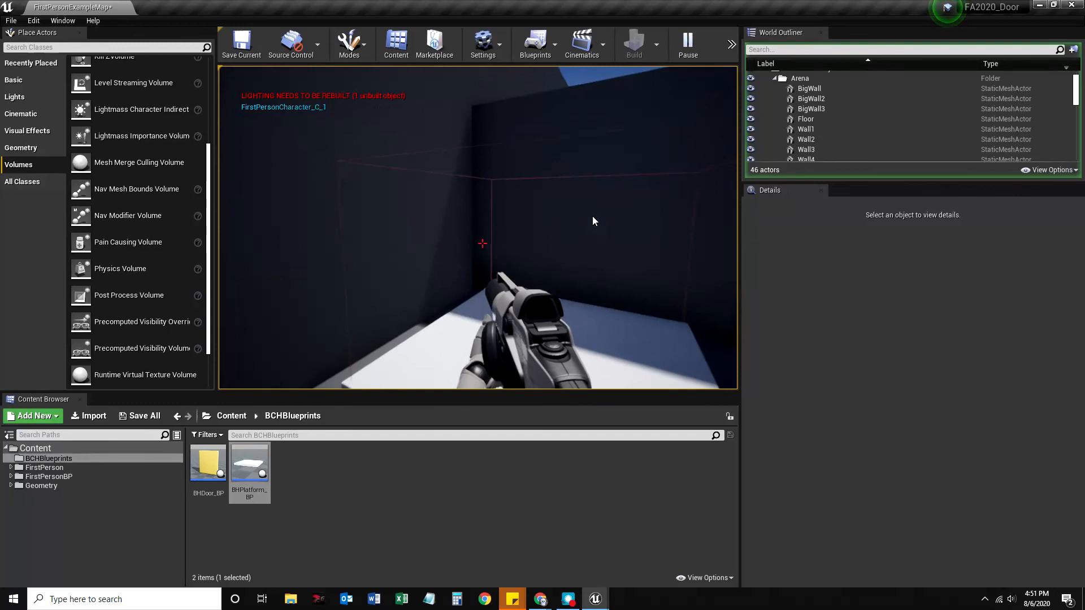